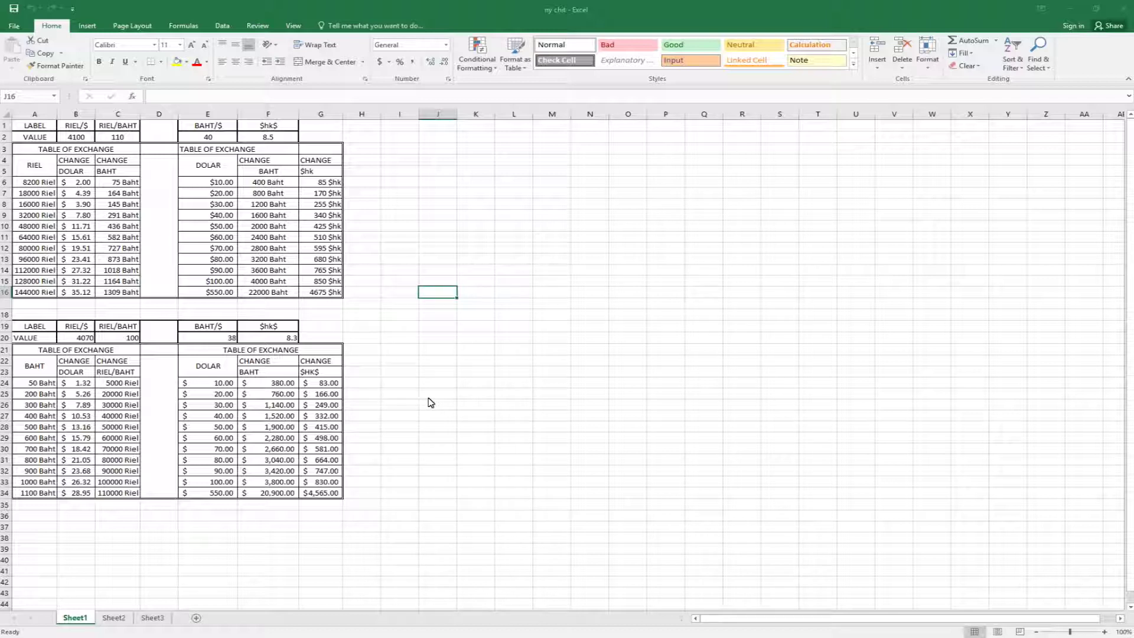
# Step: Inspect the Riel amounts in A6:A16 and the existing dollar and Baht formulas
pyautogui.click(59, 313)
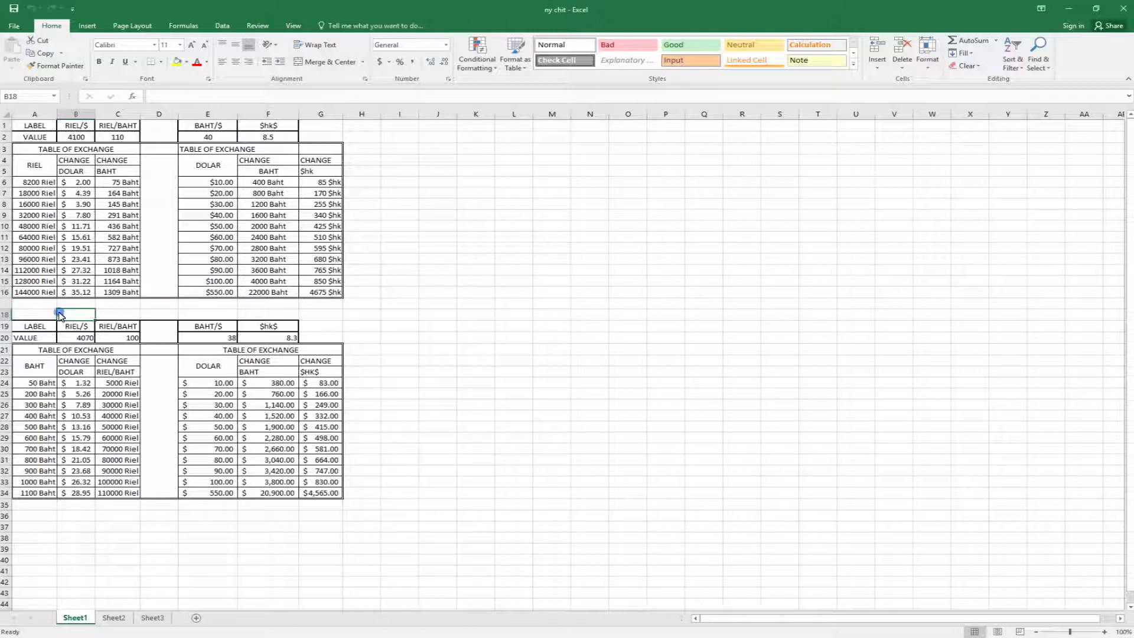
pyautogui.click(101, 394)
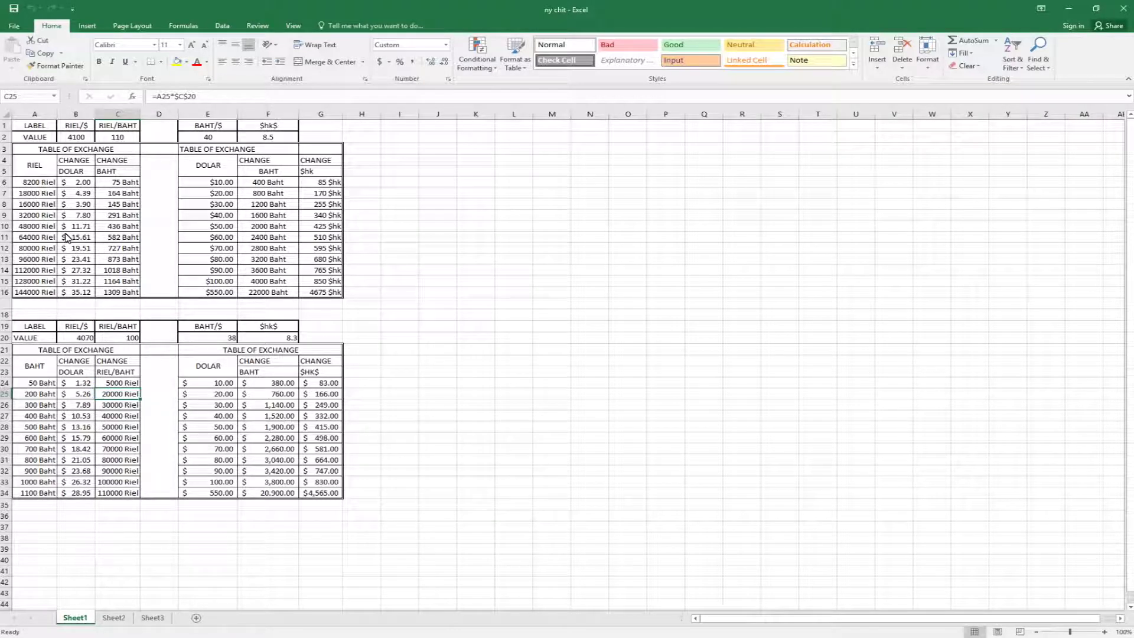
pyautogui.click(37, 185)
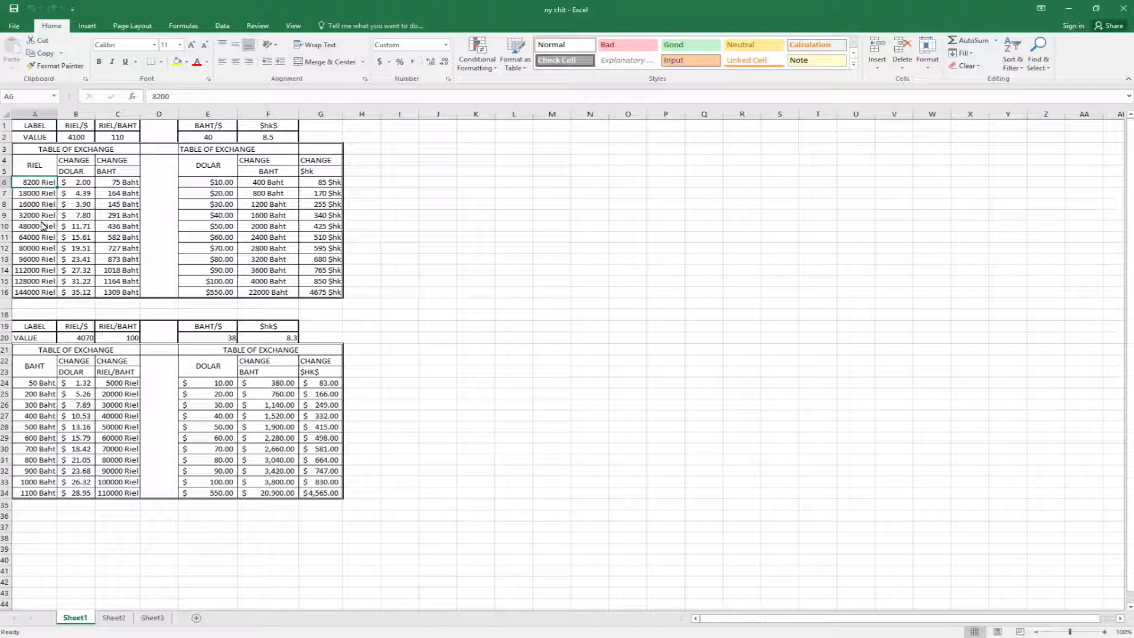
pyautogui.click(35, 203)
pyautogui.click(38, 183)
pyautogui.click(37, 194)
pyautogui.moveTo(36, 183); pyautogui.dragTo(29, 296)
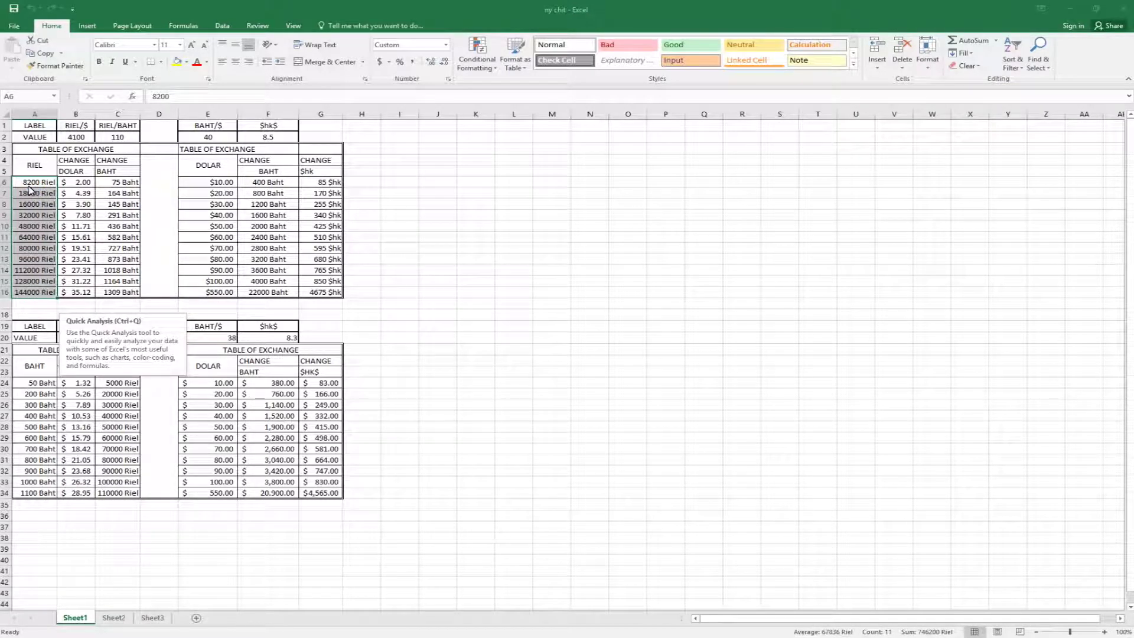
pyautogui.click(40, 172)
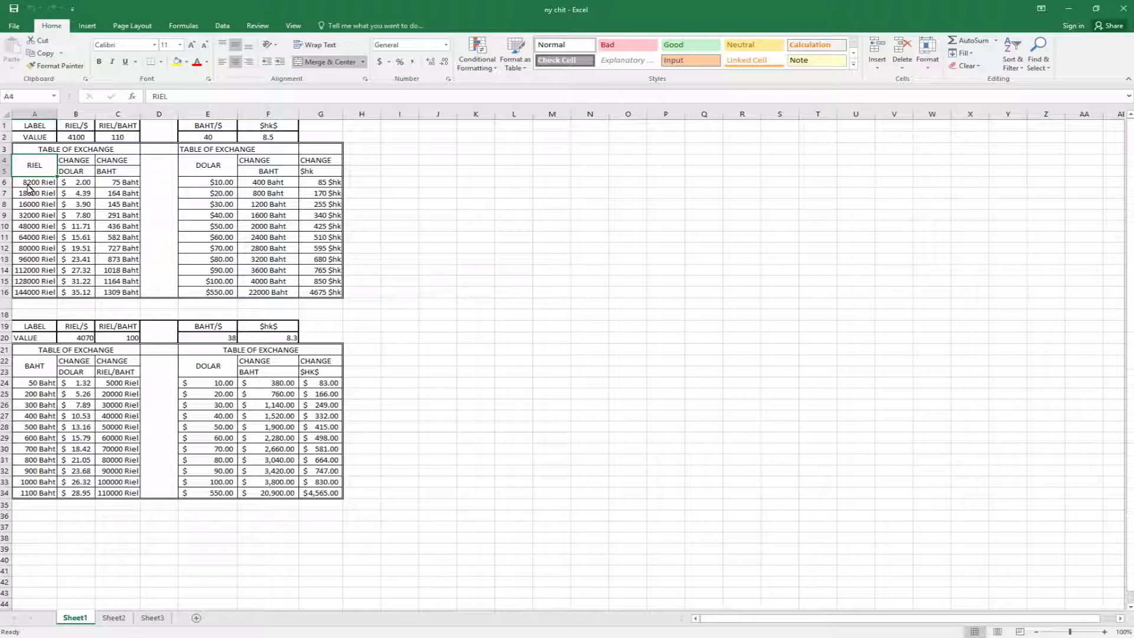
pyautogui.moveTo(27, 188); pyautogui.dragTo(19, 294)
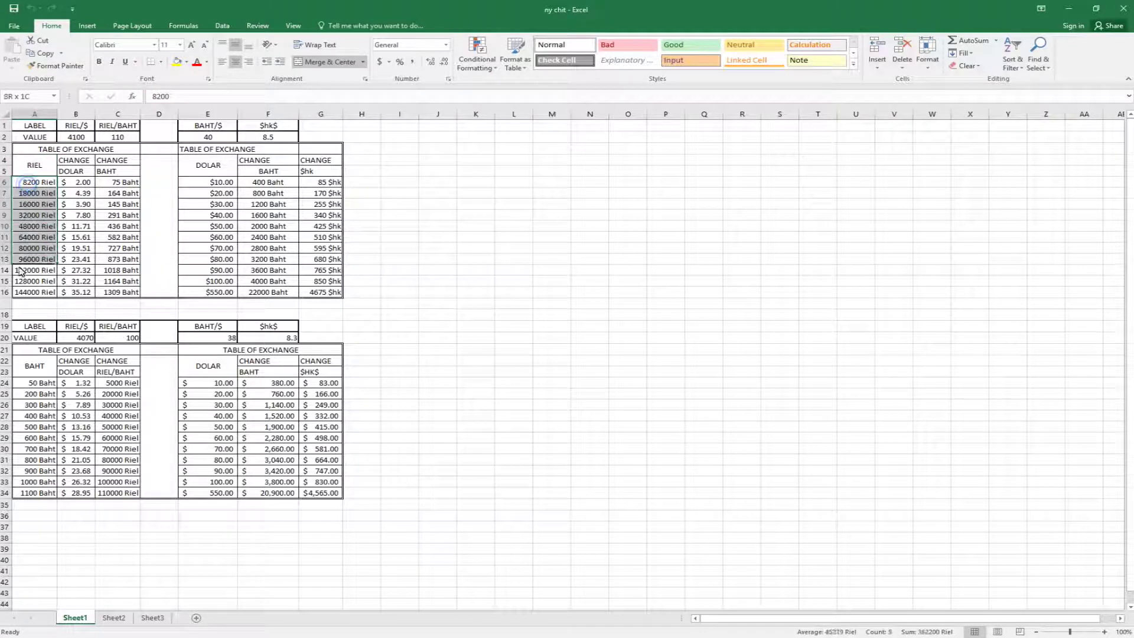
pyautogui.click(77, 184)
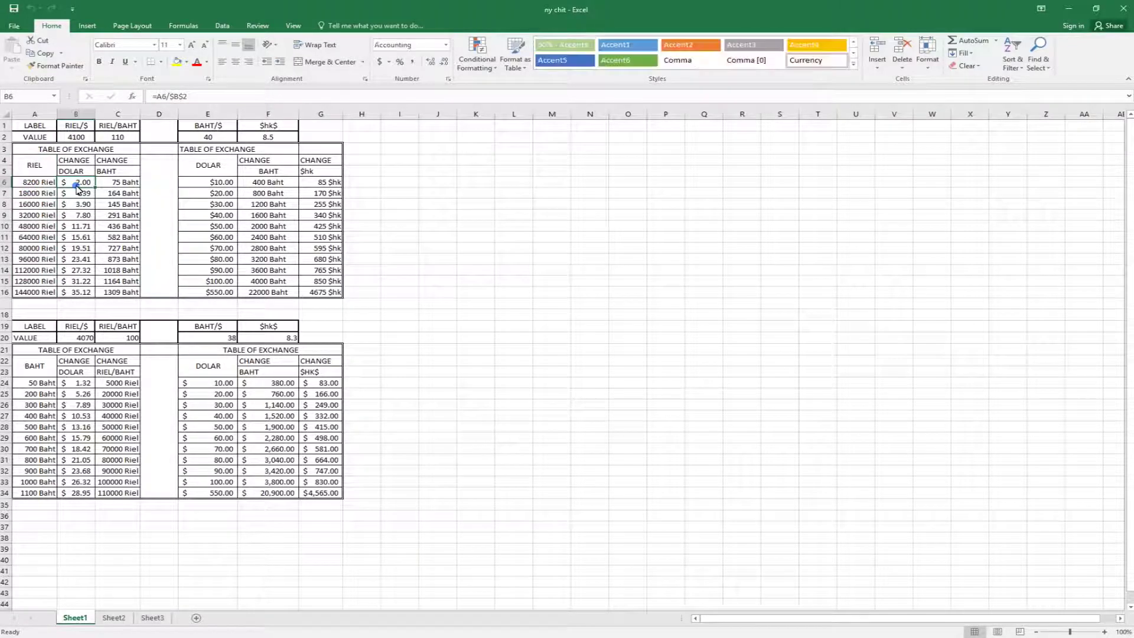
pyautogui.click(121, 186)
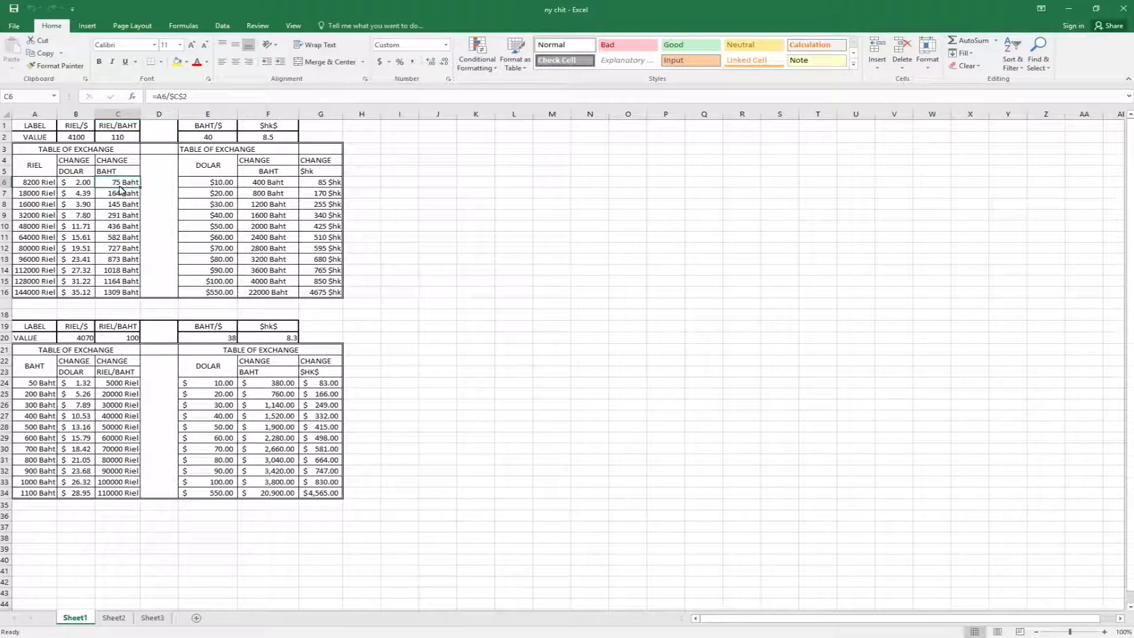
# Step: Apply blue fill to B6:C16, F6:G16, F24:G34 and B24:C34
pyautogui.moveTo(75, 185); pyautogui.dragTo(107, 292)
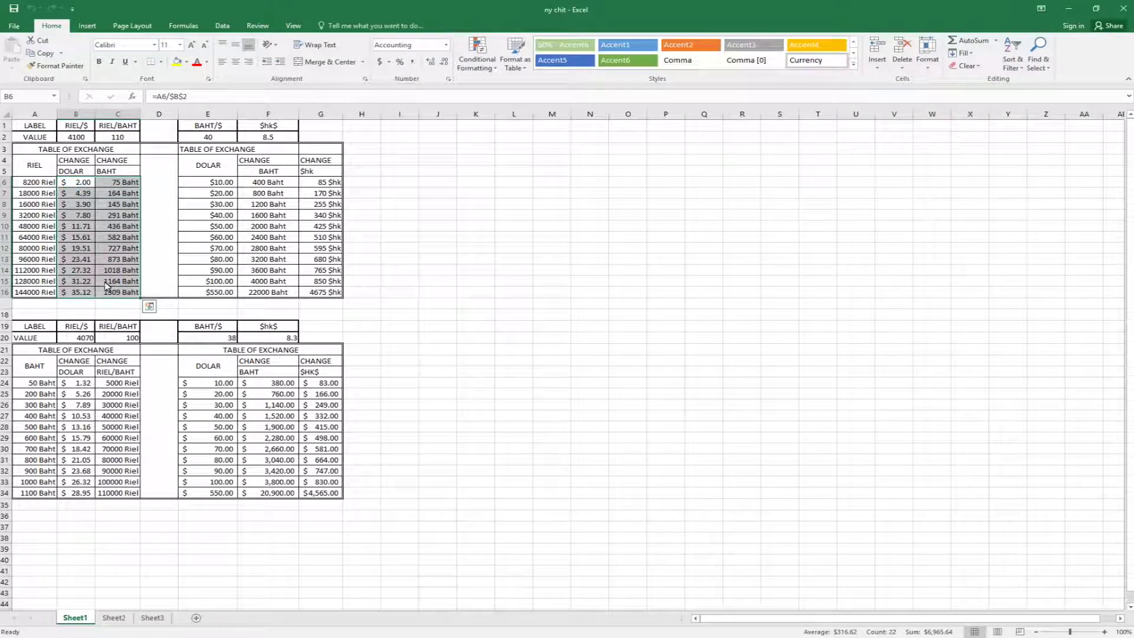
pyautogui.click(186, 61)
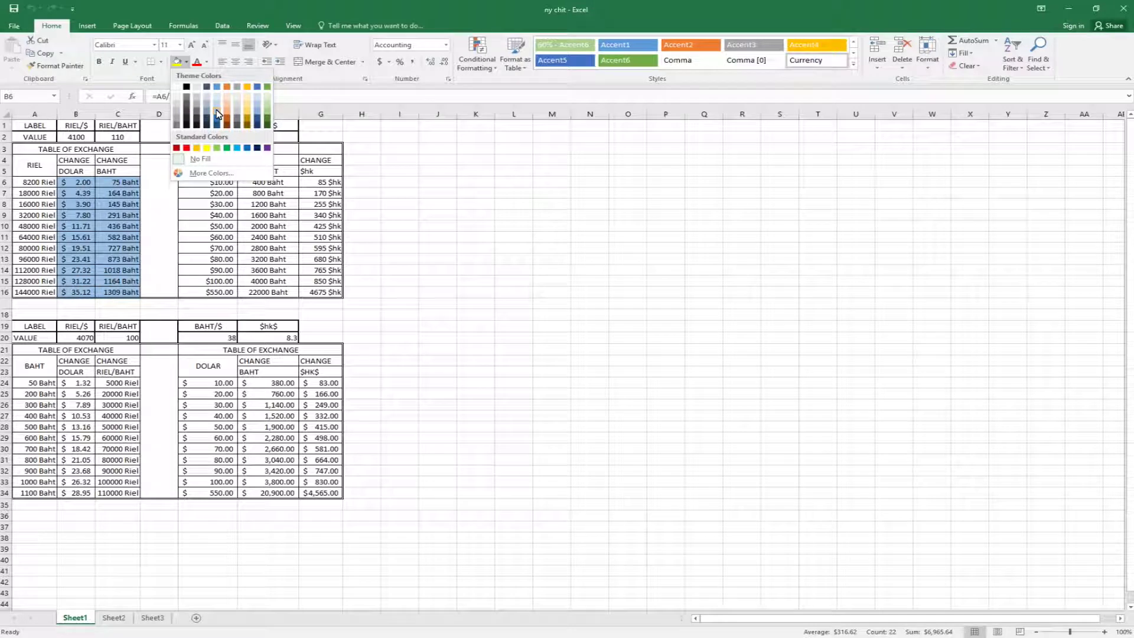
pyautogui.click(217, 120)
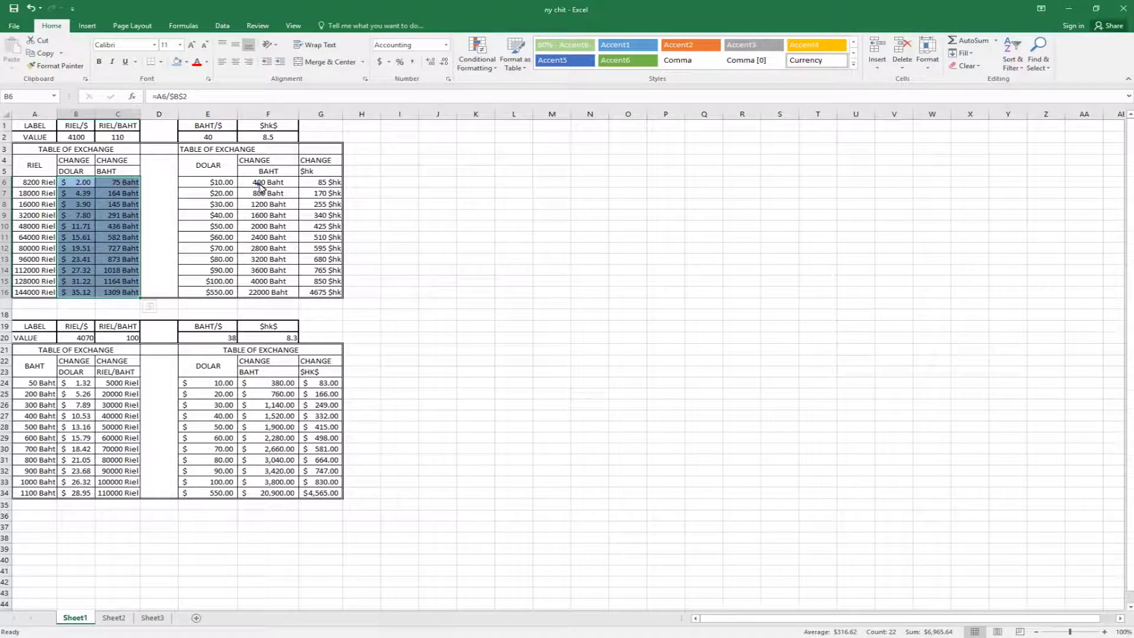
pyautogui.moveTo(258, 188); pyautogui.dragTo(329, 295)
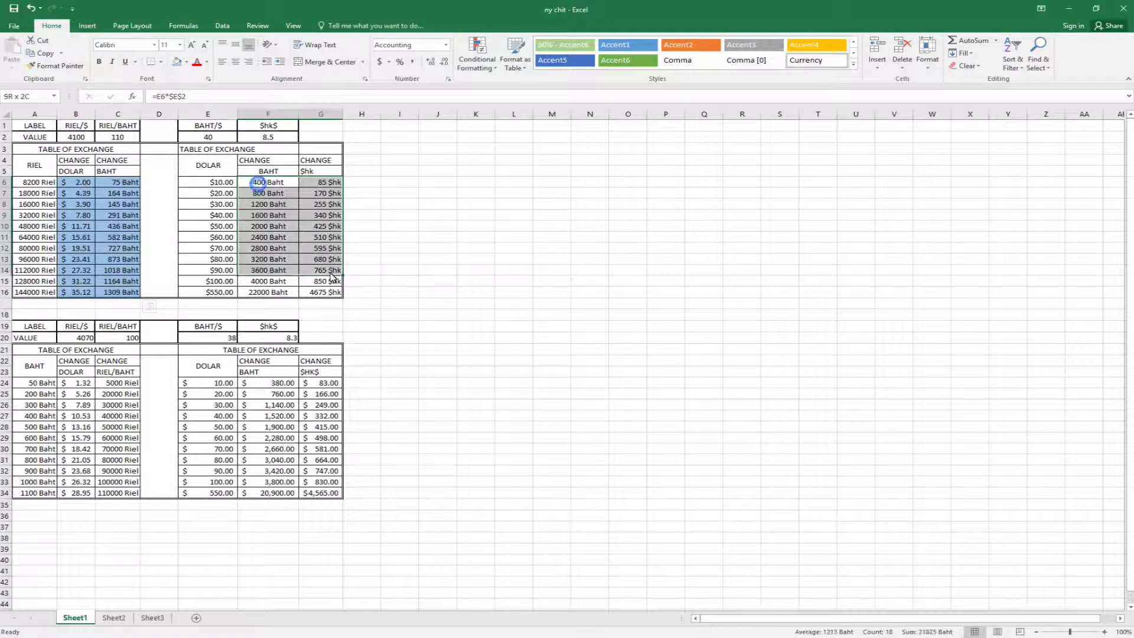
pyautogui.click(176, 62)
pyautogui.moveTo(269, 383); pyautogui.dragTo(317, 501)
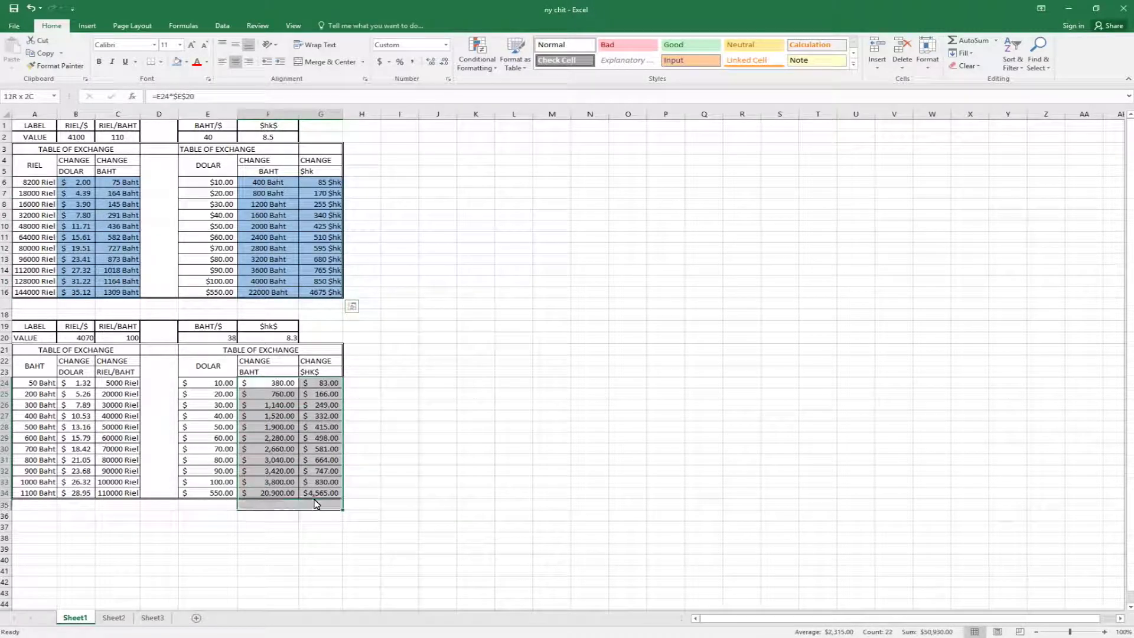
pyautogui.click(179, 62)
pyautogui.moveTo(67, 382)
pyautogui.mouseDown()
pyautogui.moveTo(118, 454)
pyautogui.moveTo(118, 496)
pyautogui.mouseUp()
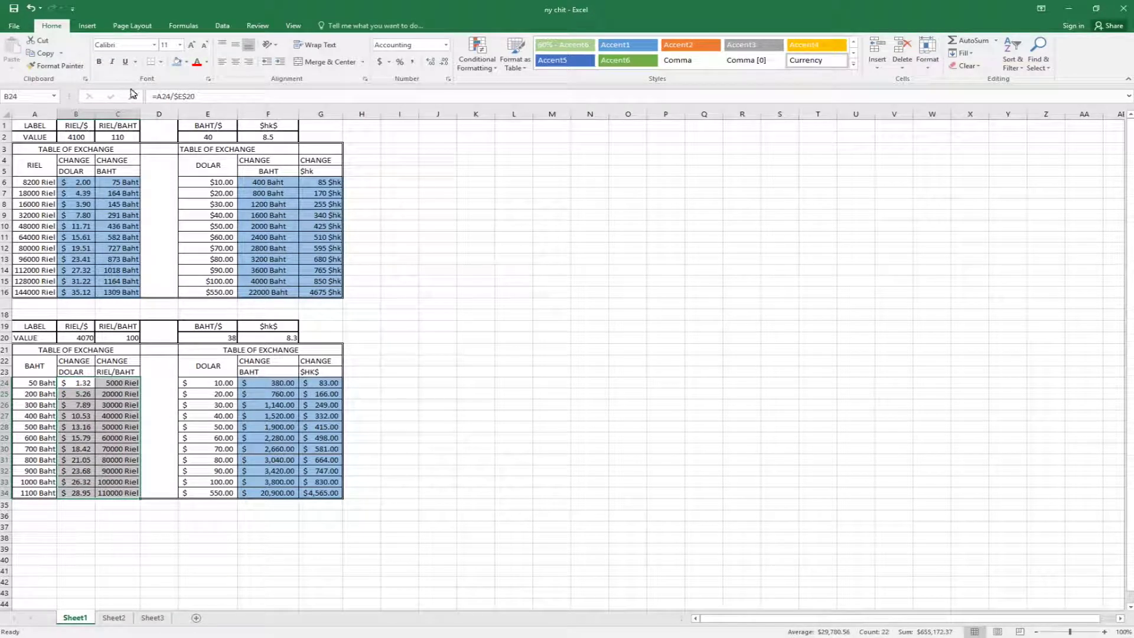
pyautogui.click(177, 62)
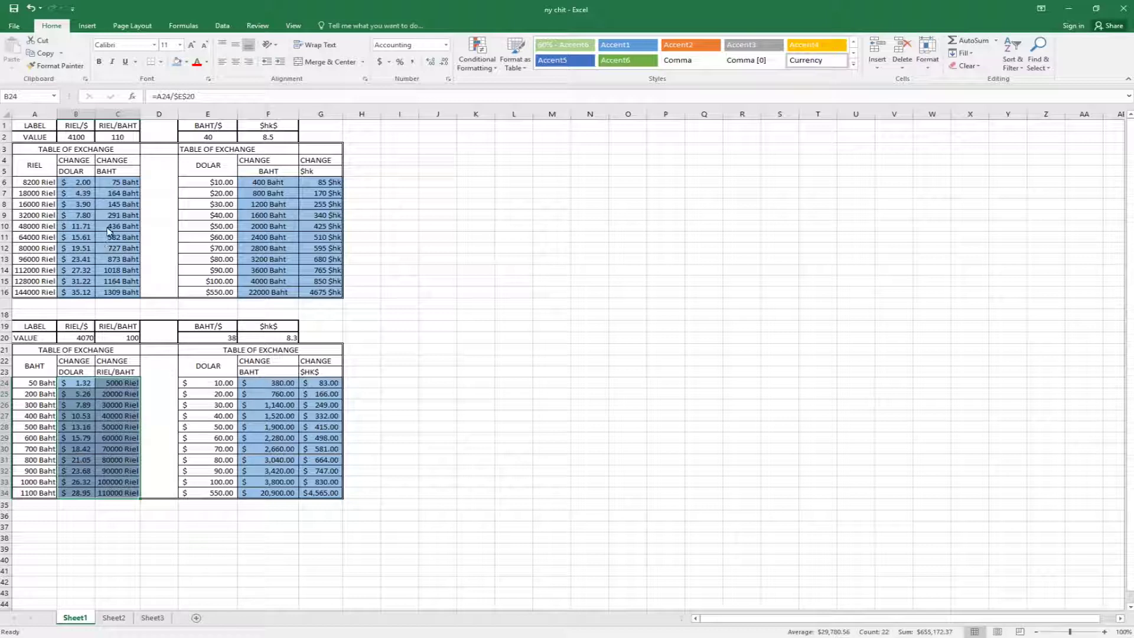
pyautogui.click(75, 187)
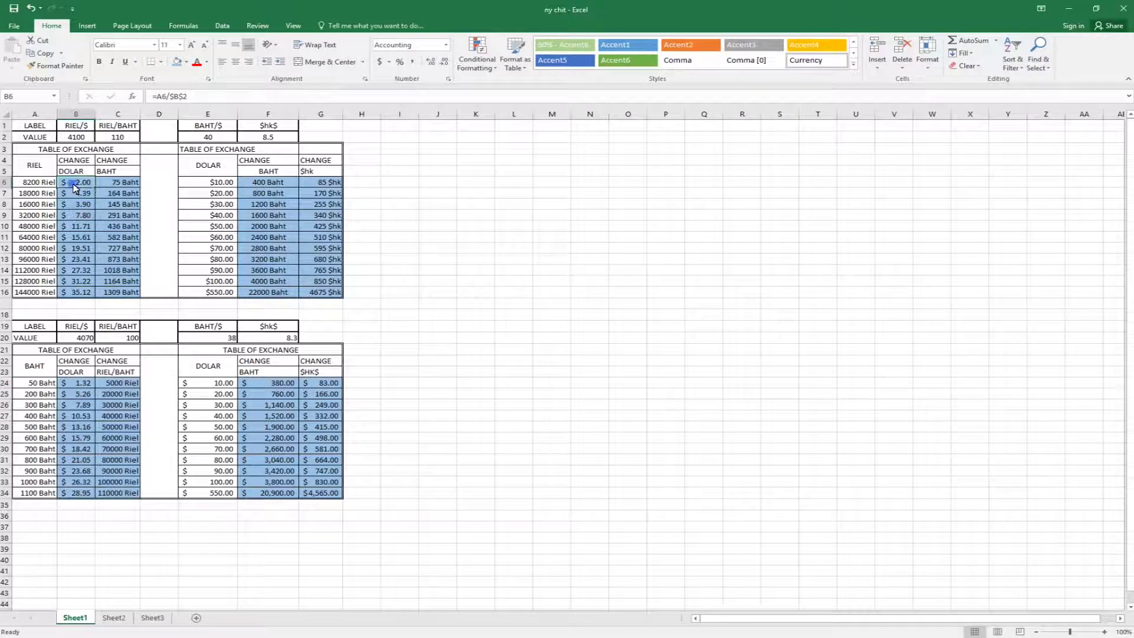
# Step: Delete the contents of B6:C16, F6:G16, B24:C34 and F24:G34
pyautogui.moveTo(75, 187); pyautogui.dragTo(119, 292)
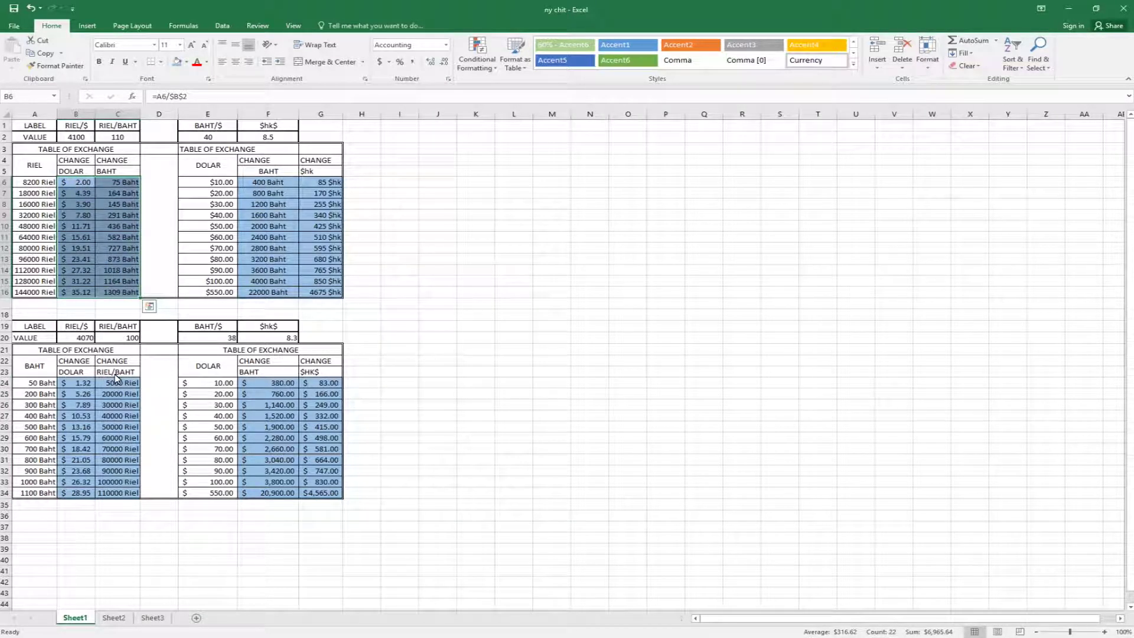
pyautogui.press('Delete')
pyautogui.moveTo(261, 183)
pyautogui.mouseDown()
pyautogui.moveTo(347, 248)
pyautogui.moveTo(331, 292)
pyautogui.mouseUp()
pyautogui.press('Delete')
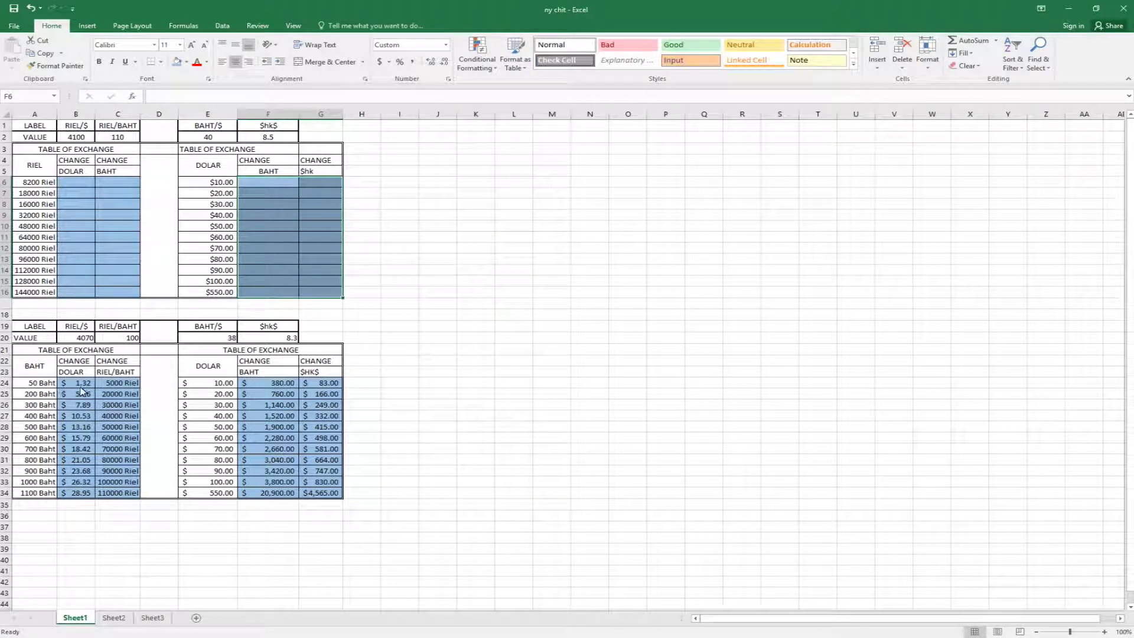
pyautogui.moveTo(81, 384); pyautogui.dragTo(118, 493)
pyautogui.press('Delete')
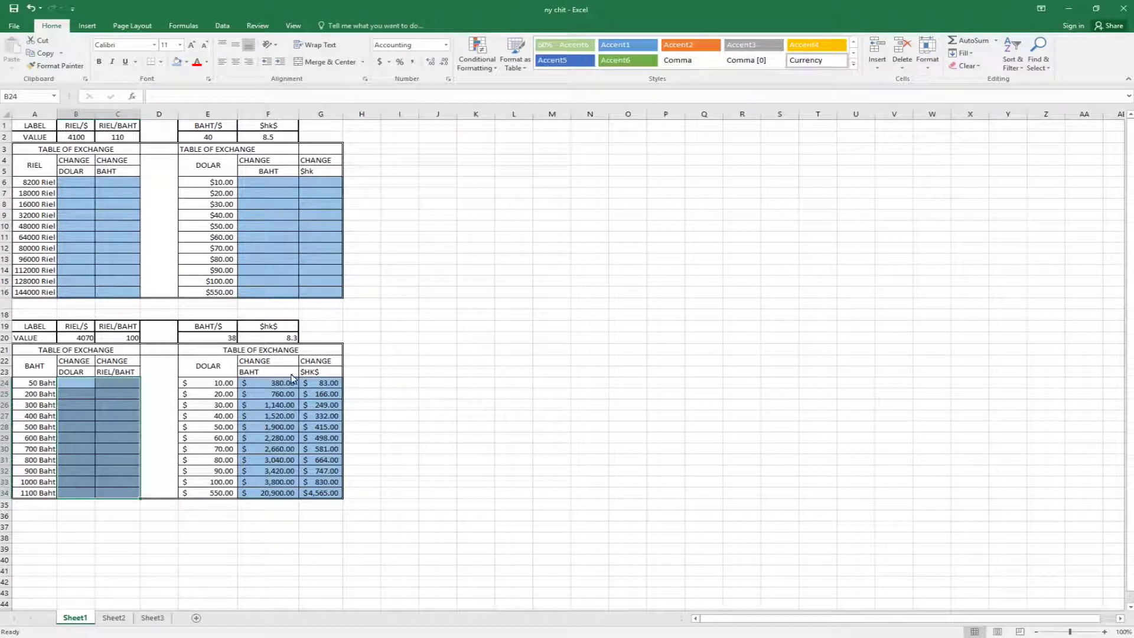
pyautogui.moveTo(263, 384); pyautogui.dragTo(331, 493)
pyautogui.press('Delete')
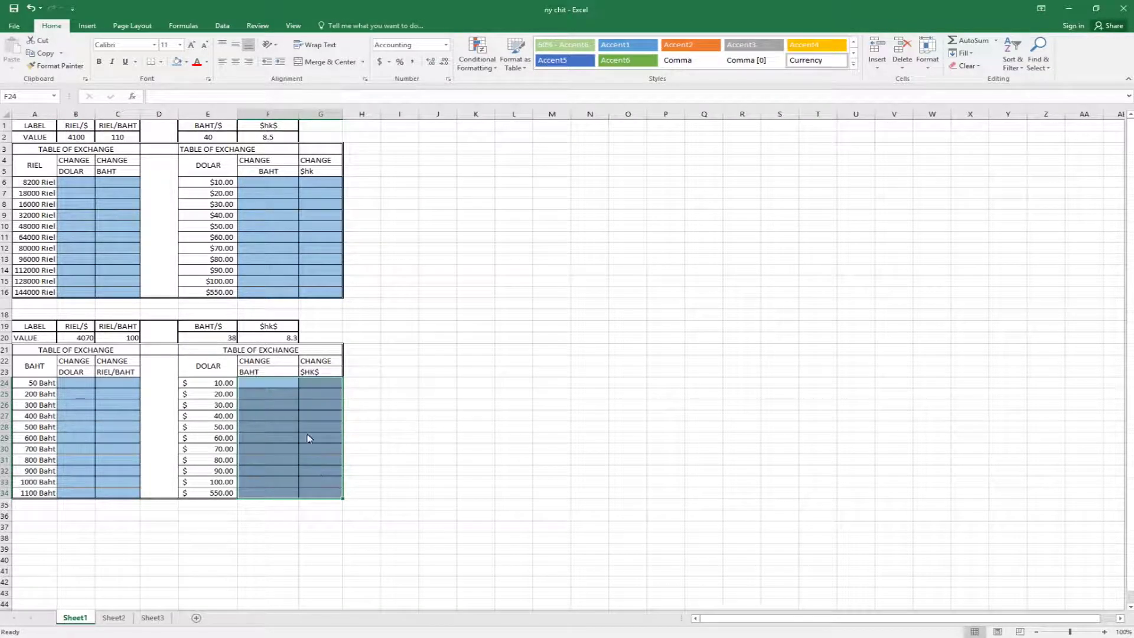
pyautogui.click(22, 185)
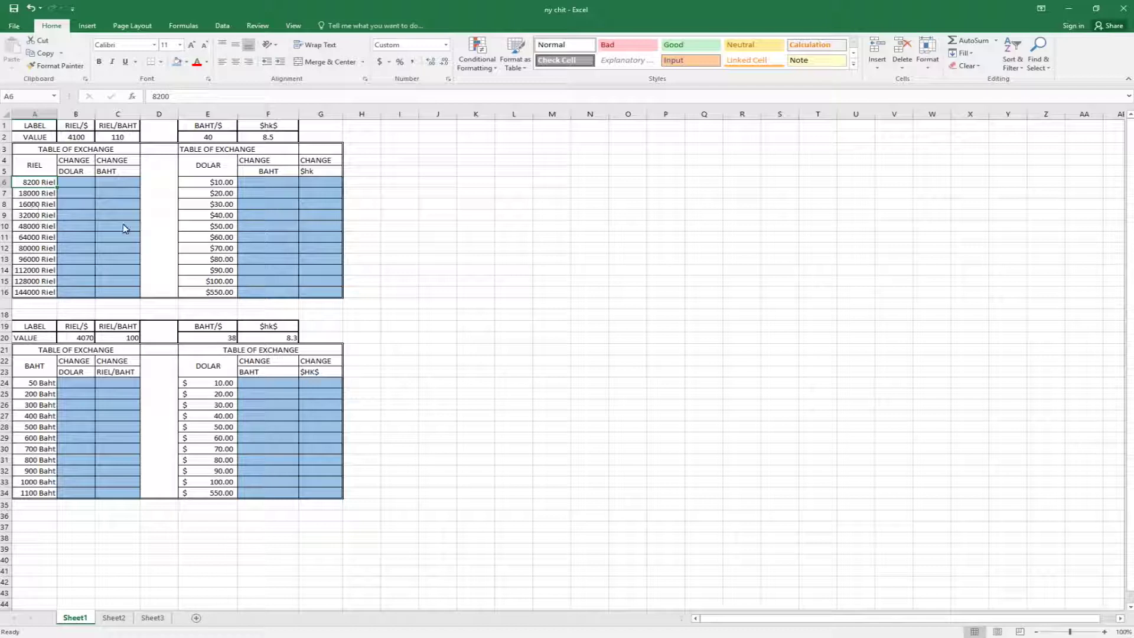
pyautogui.moveTo(218, 183); pyautogui.dragTo(218, 292)
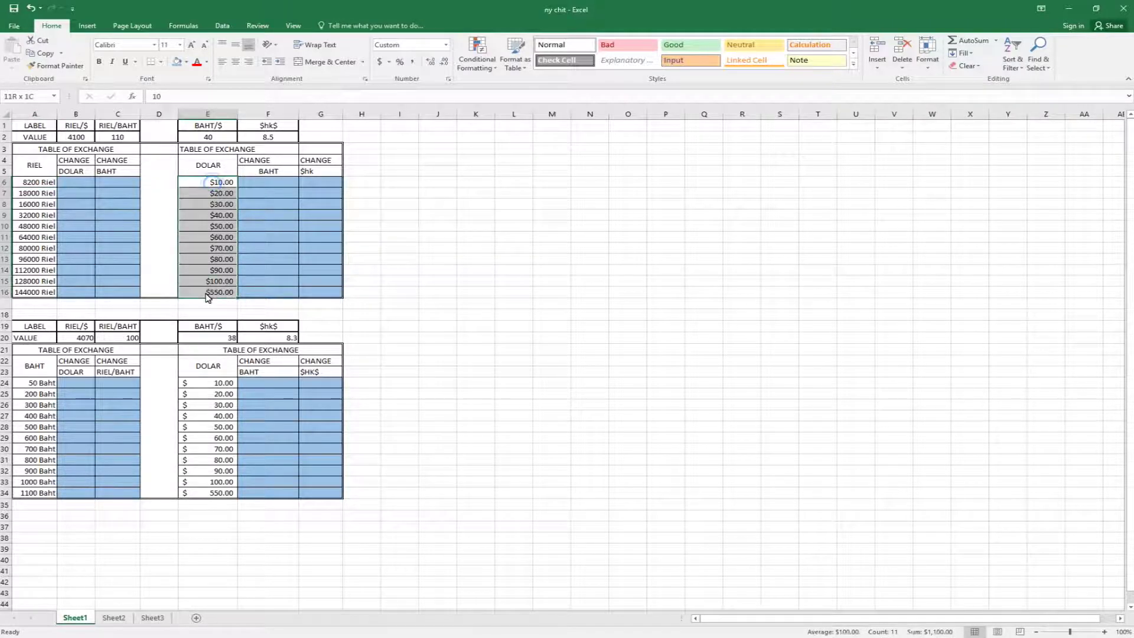
pyautogui.moveTo(207, 382); pyautogui.dragTo(204, 481)
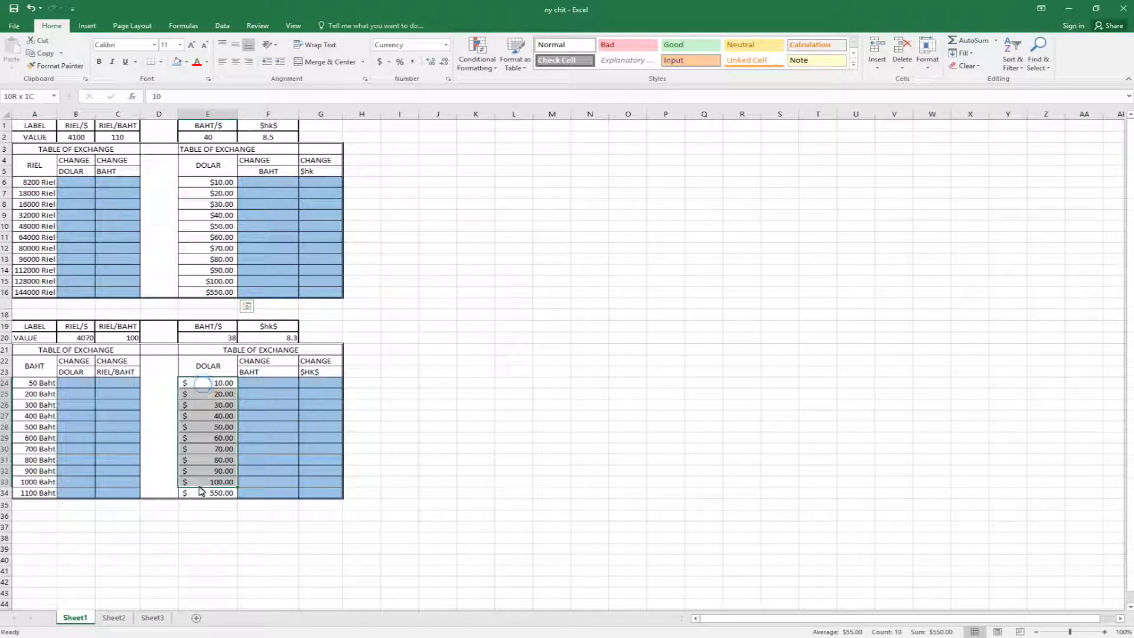
pyautogui.click(37, 385)
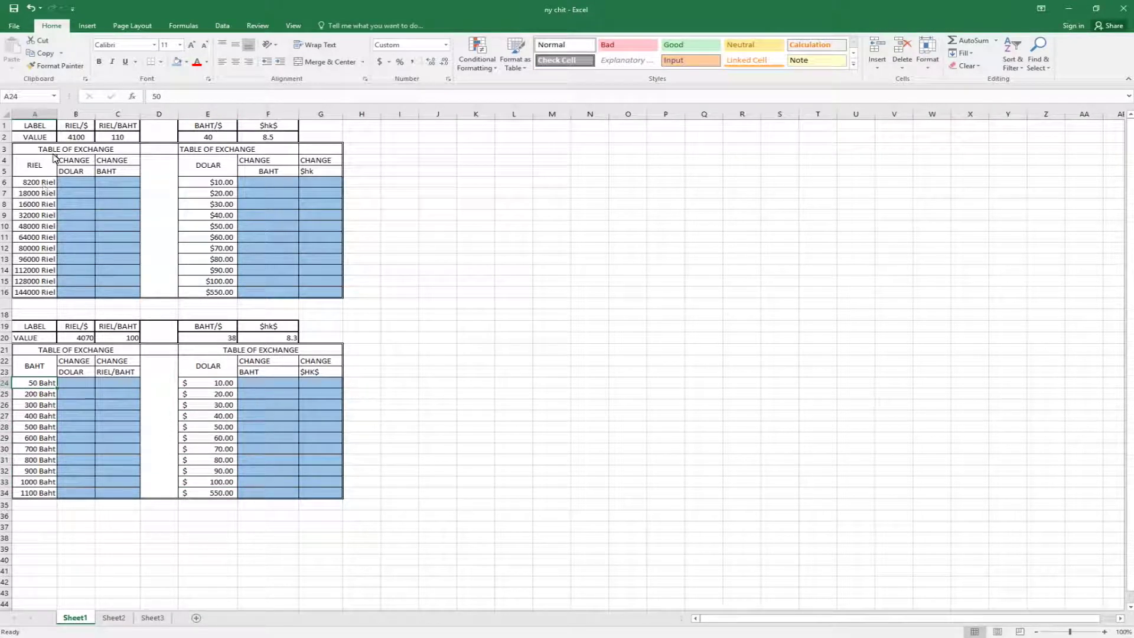
pyautogui.click(71, 140)
pyautogui.moveTo(103, 140); pyautogui.dragTo(276, 142)
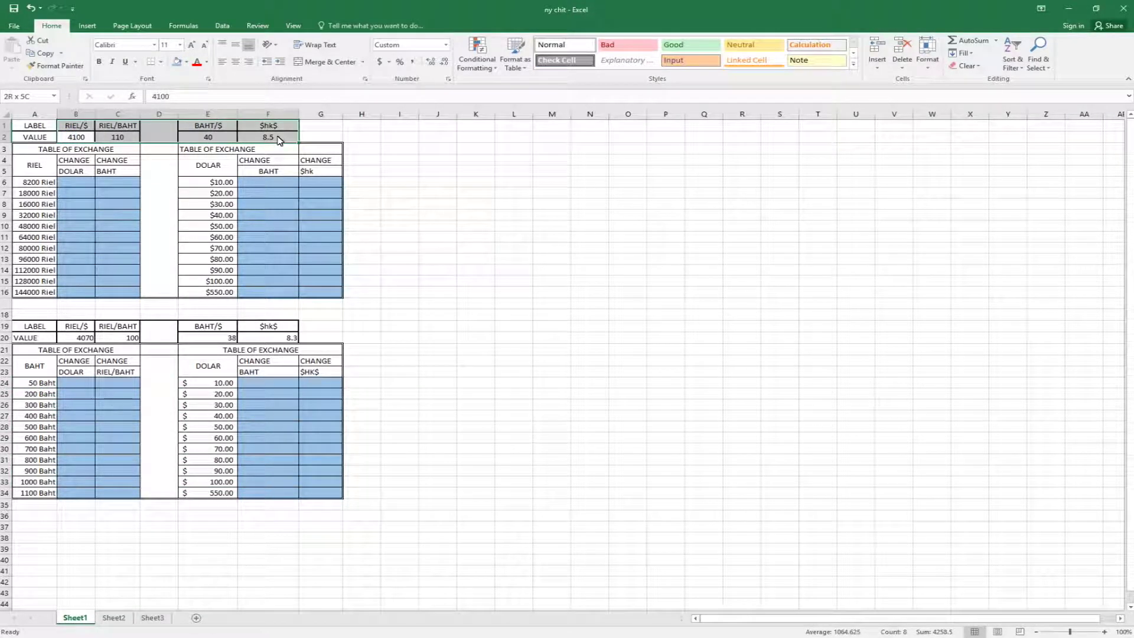
pyautogui.click(276, 141)
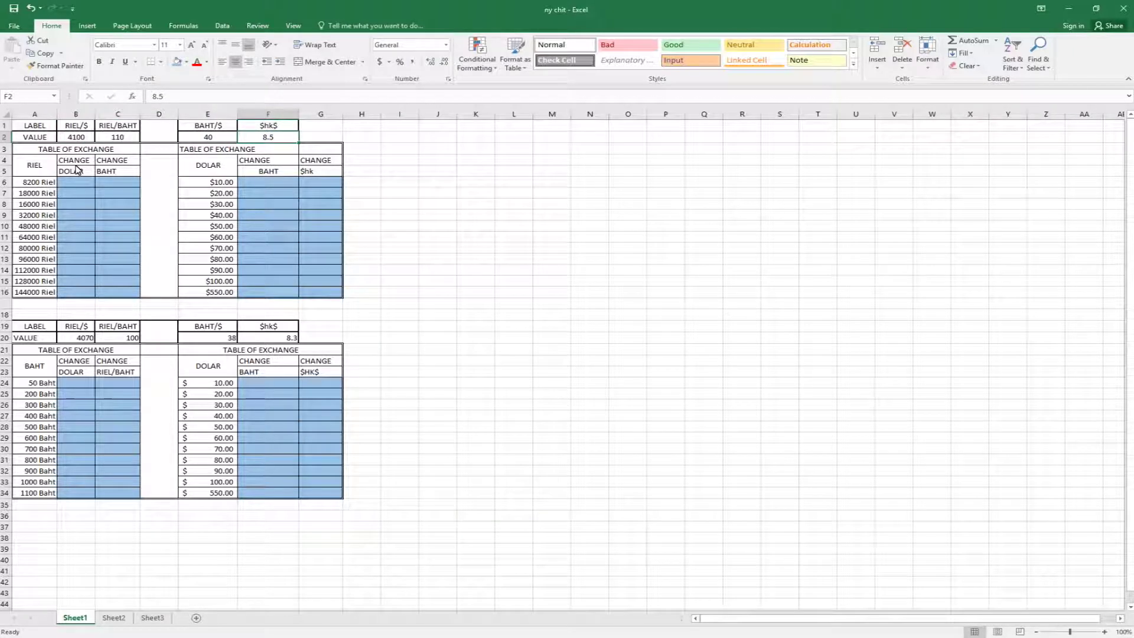
pyautogui.click(85, 140)
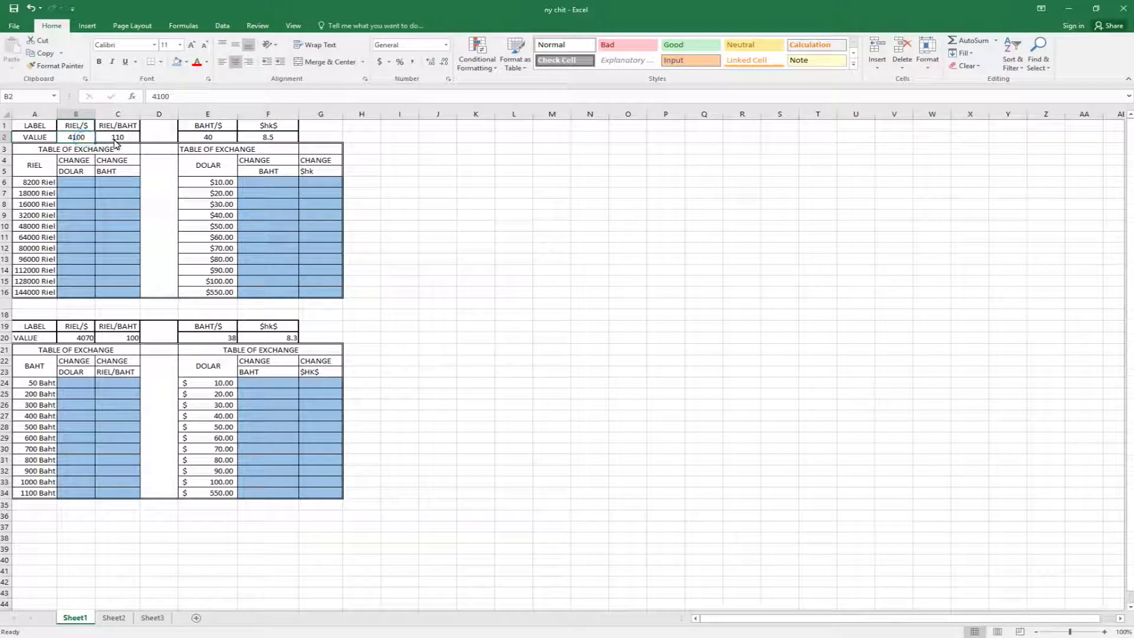
pyautogui.click(118, 141)
pyautogui.click(79, 141)
pyautogui.click(86, 126)
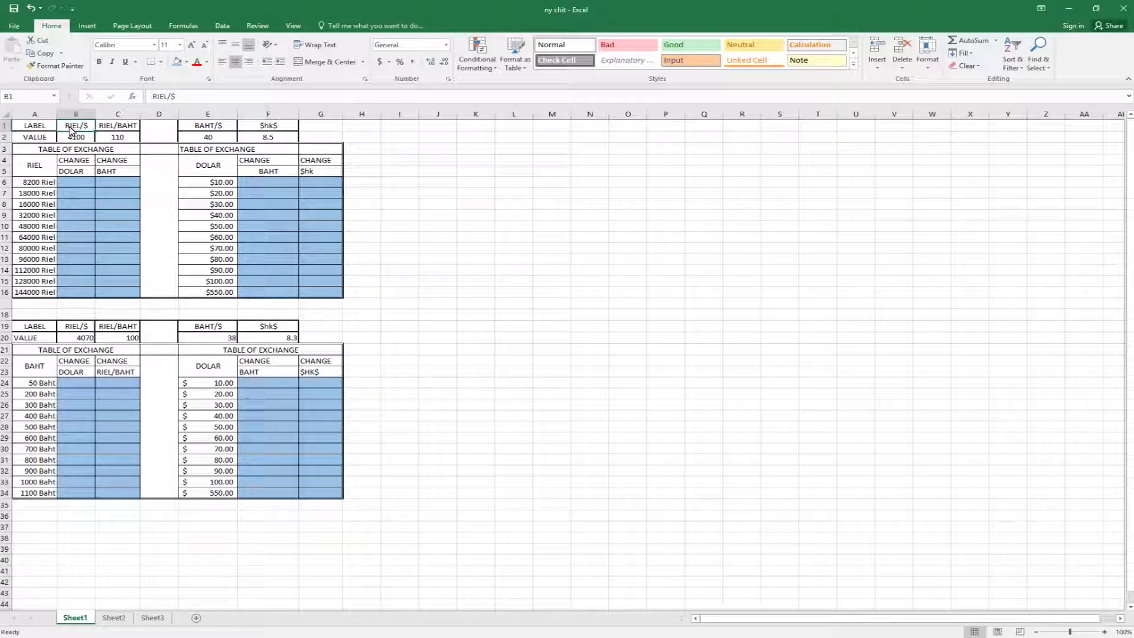
pyautogui.click(71, 137)
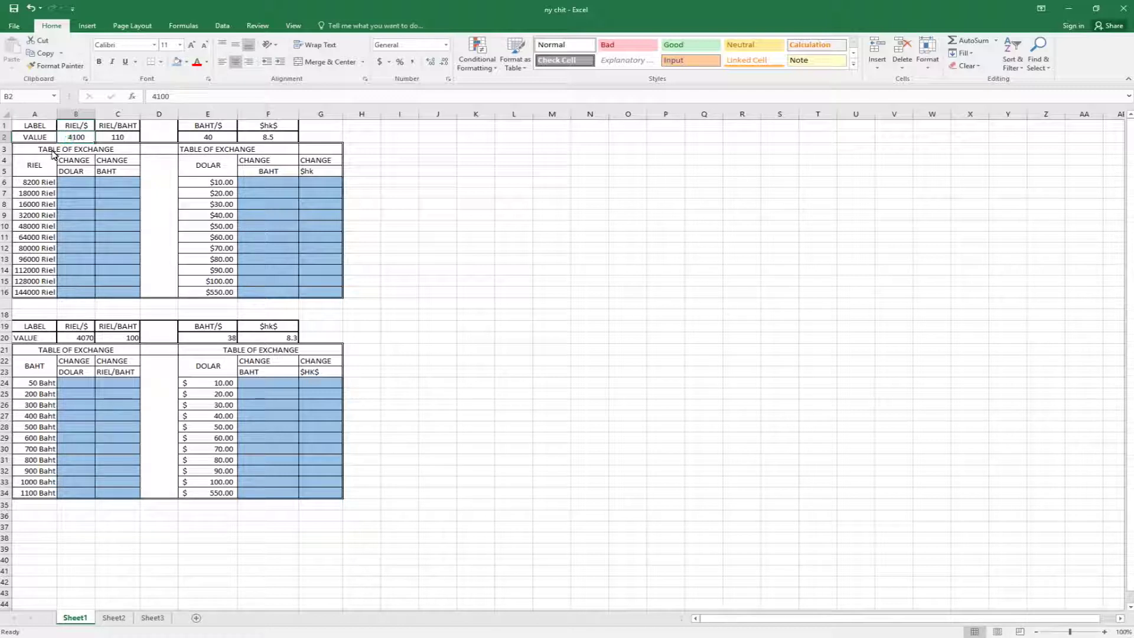
pyautogui.click(83, 126)
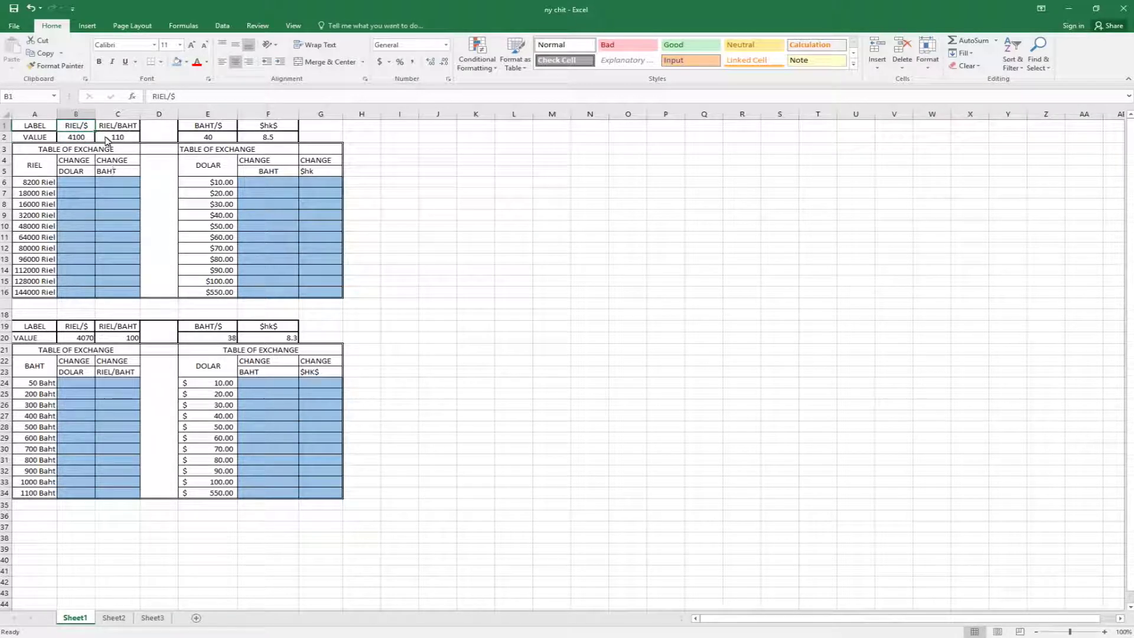
pyautogui.click(114, 137)
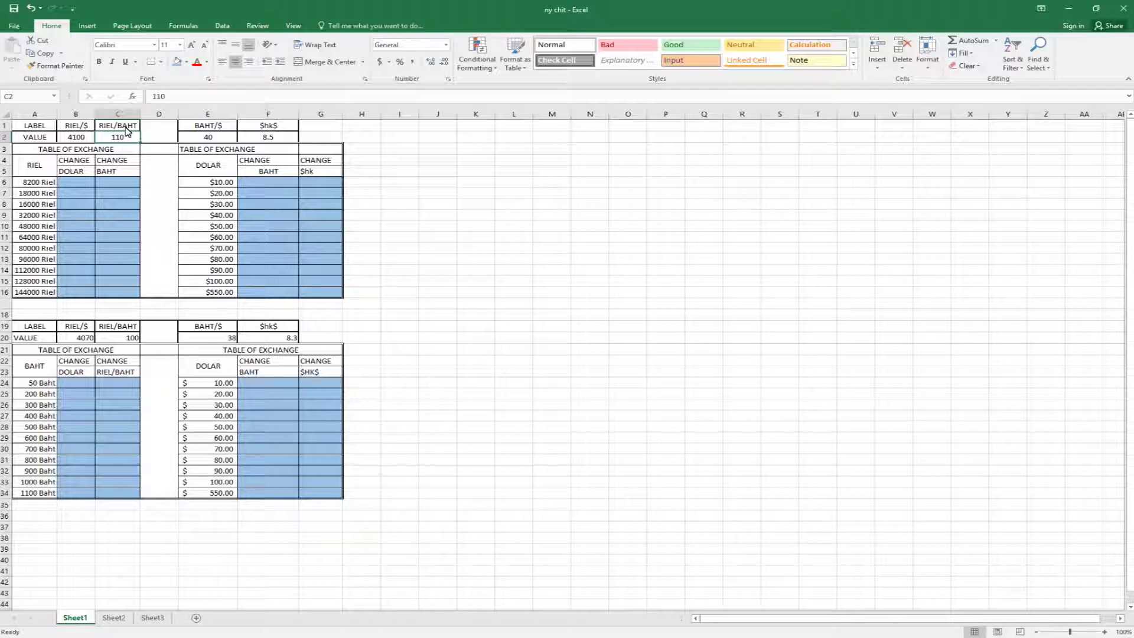
pyautogui.click(203, 138)
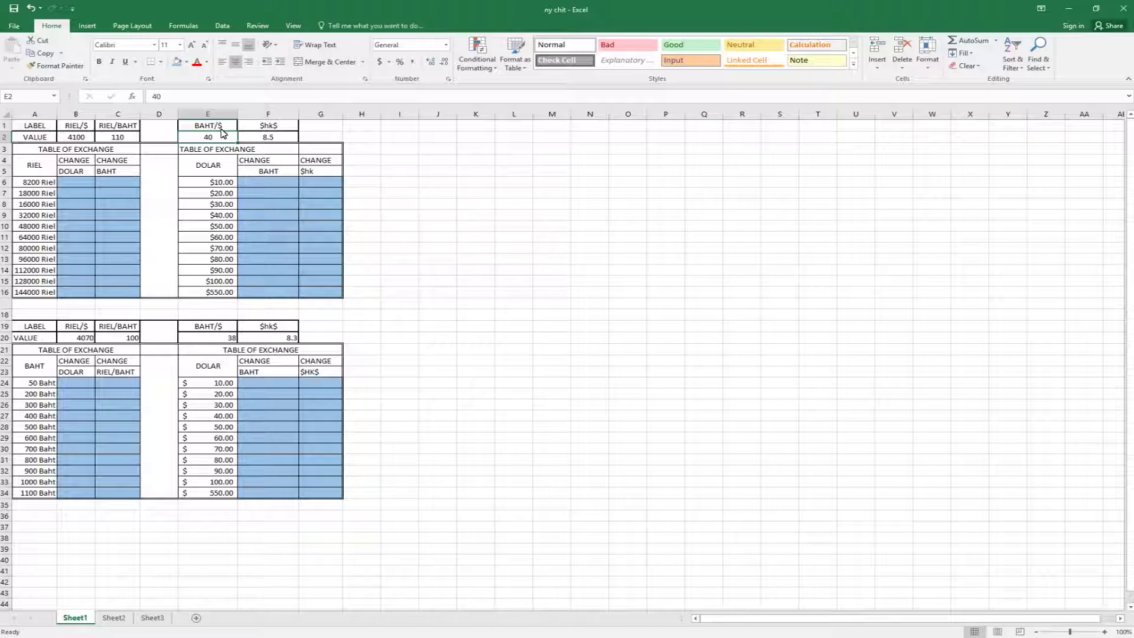
pyautogui.click(255, 141)
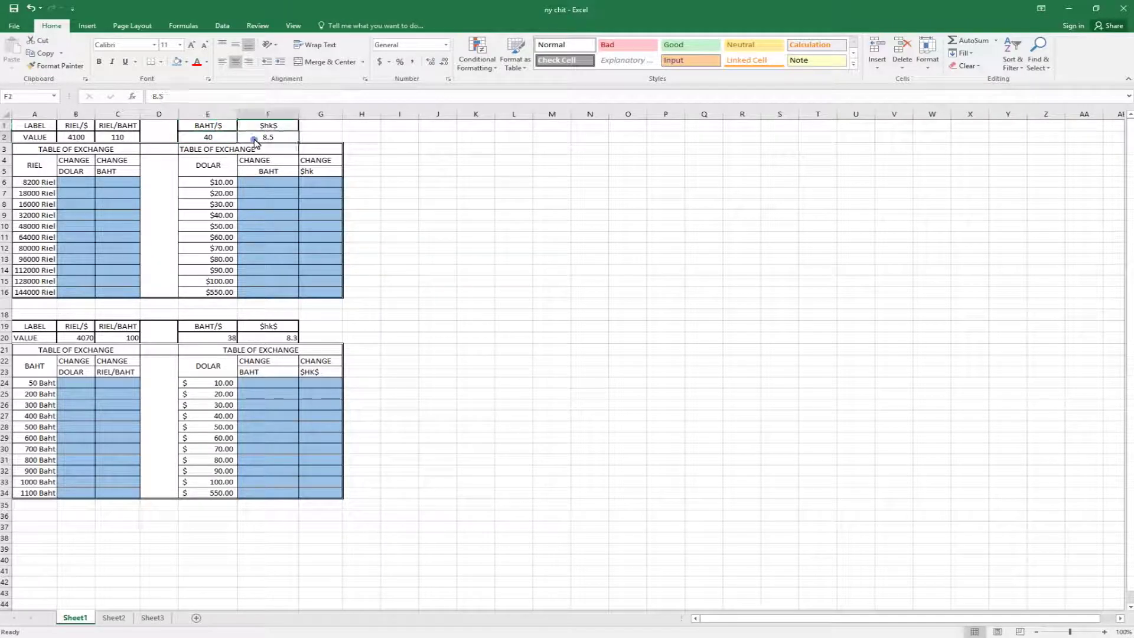
pyautogui.click(291, 127)
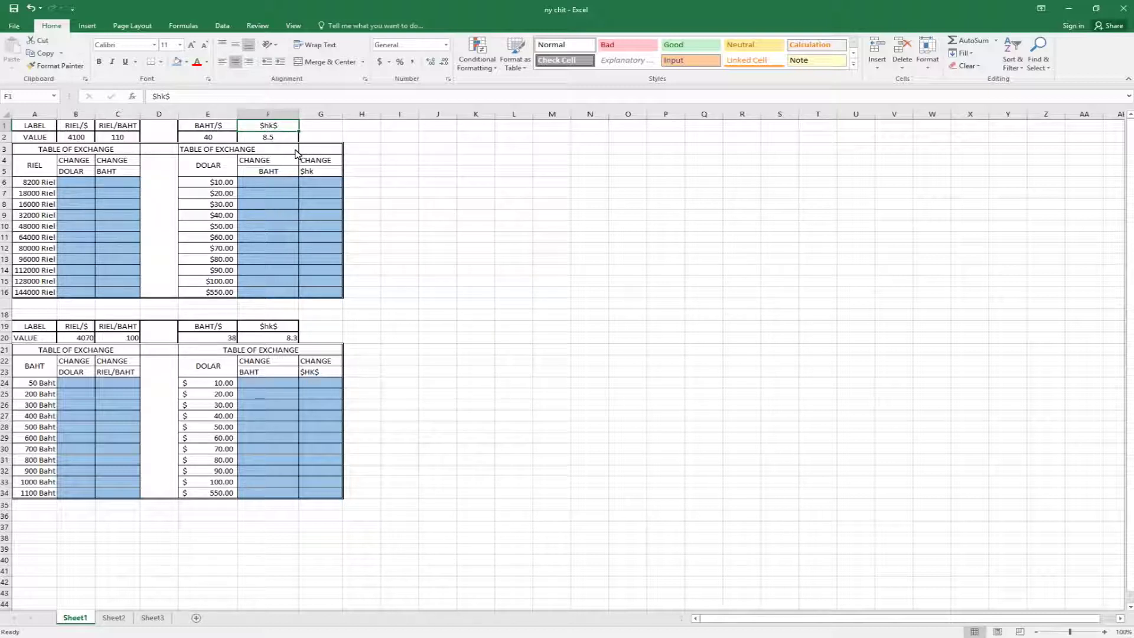
pyautogui.write('$')
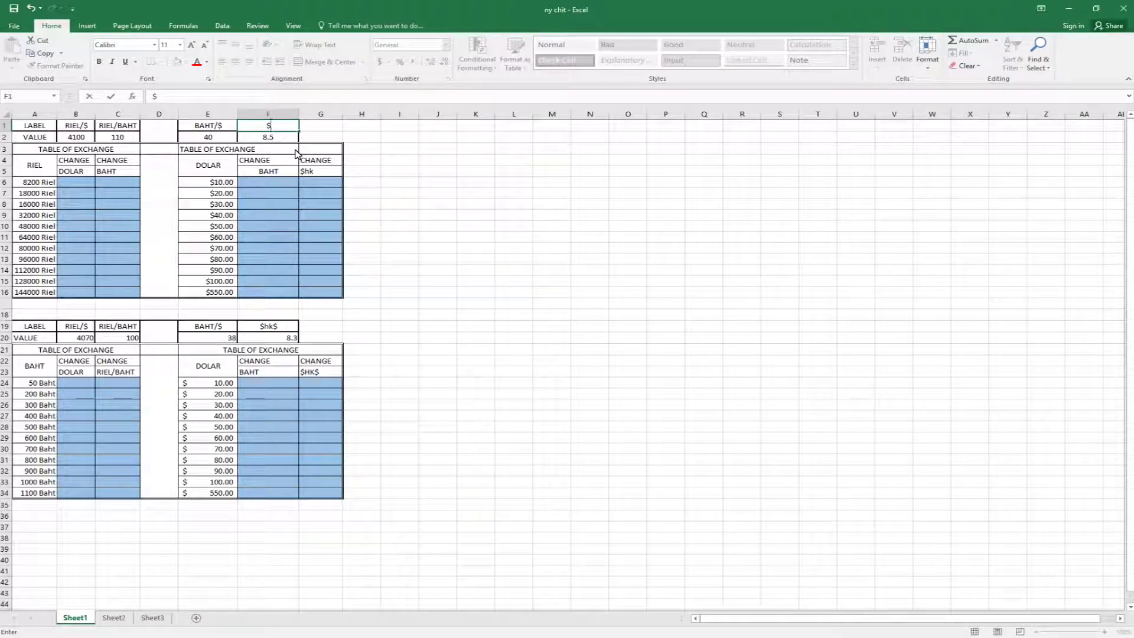
pyautogui.write('HK')
pyautogui.write('/')
pyautogui.write('$')
# Step: Confirm '$HK/$' as the F1 header above the 8.5 rate, then return to B6
pyautogui.press('Return')
pyautogui.click(267, 272)
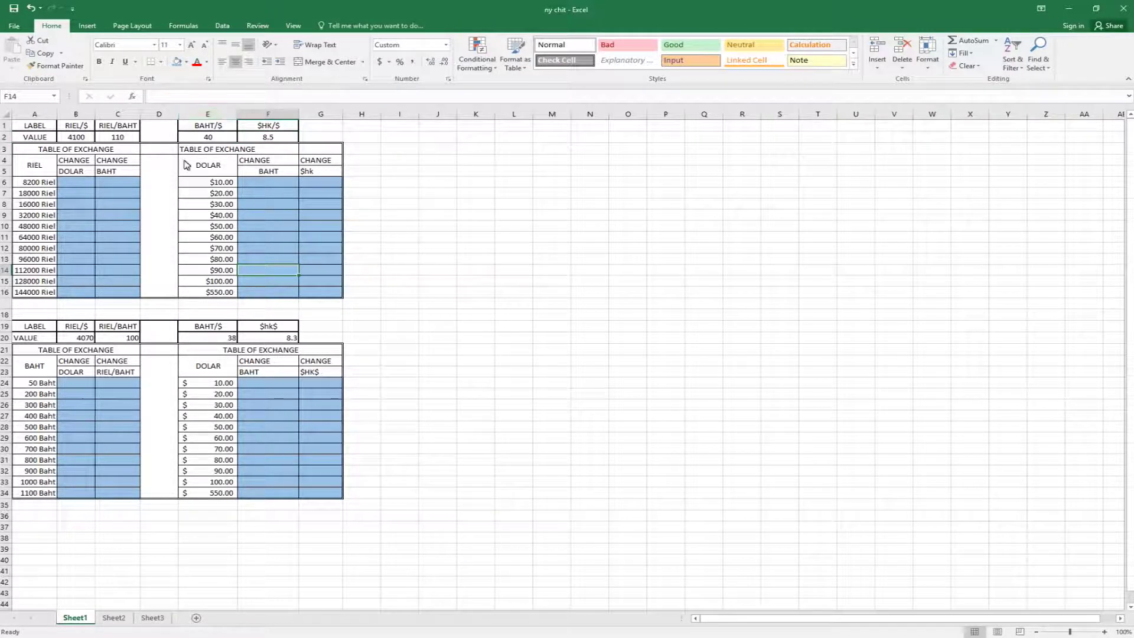
pyautogui.click(82, 187)
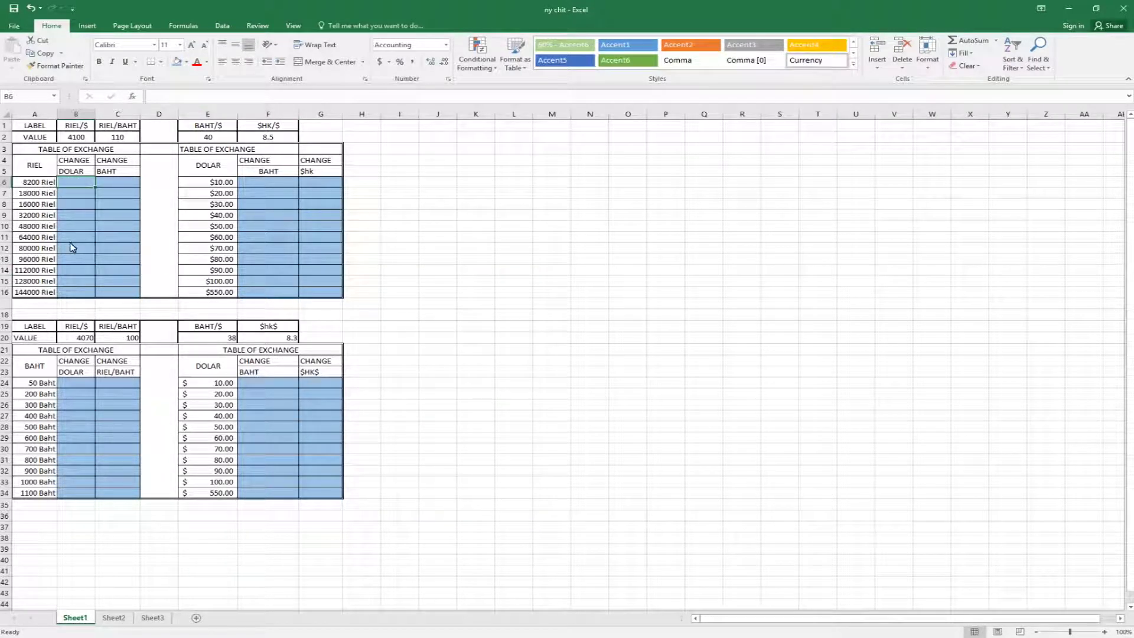
pyautogui.click(72, 183)
pyautogui.click(29, 186)
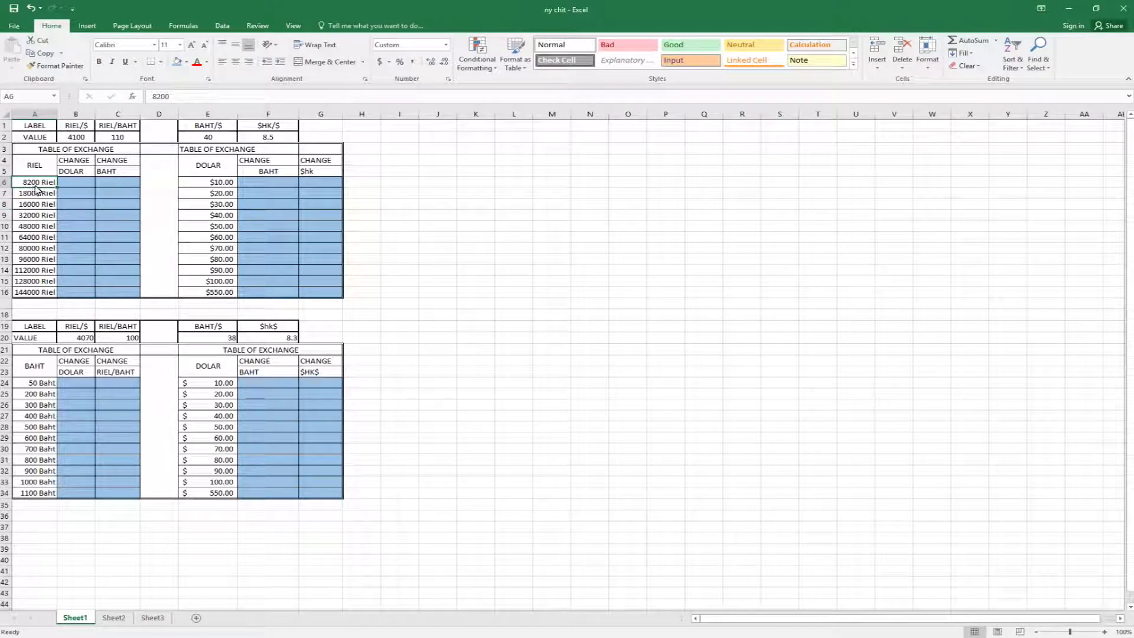
pyautogui.press('Tab')
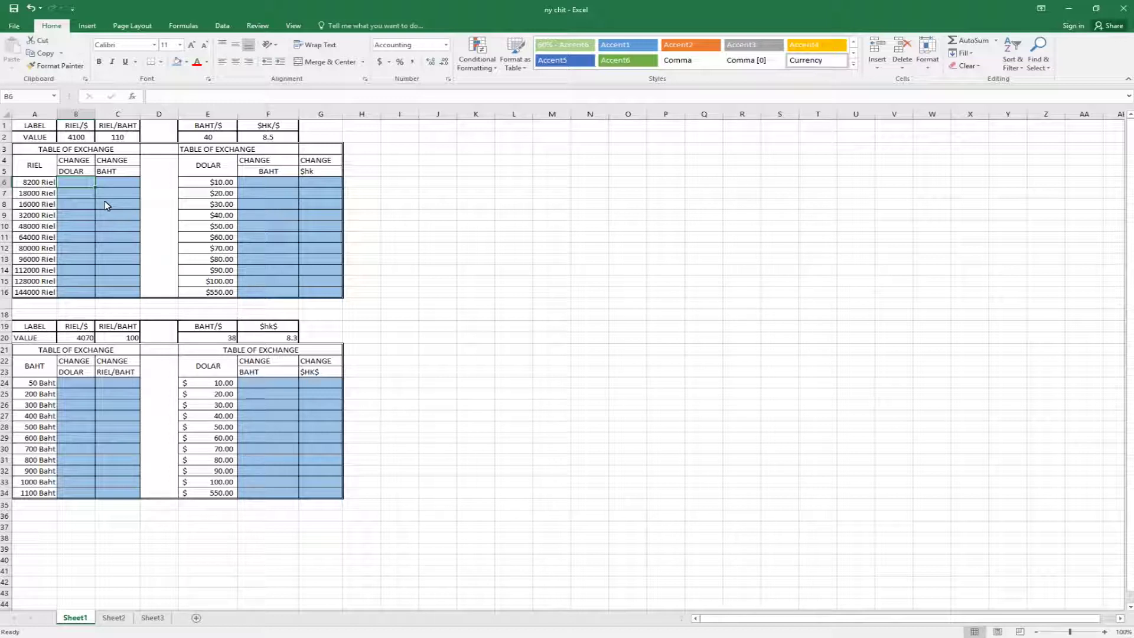
pyautogui.click(26, 183)
# Step: Enter =A6/$B$2 in B6 to convert 8200 Riel at the fixed rate
pyautogui.click(69, 182)
pyautogui.click(39, 181)
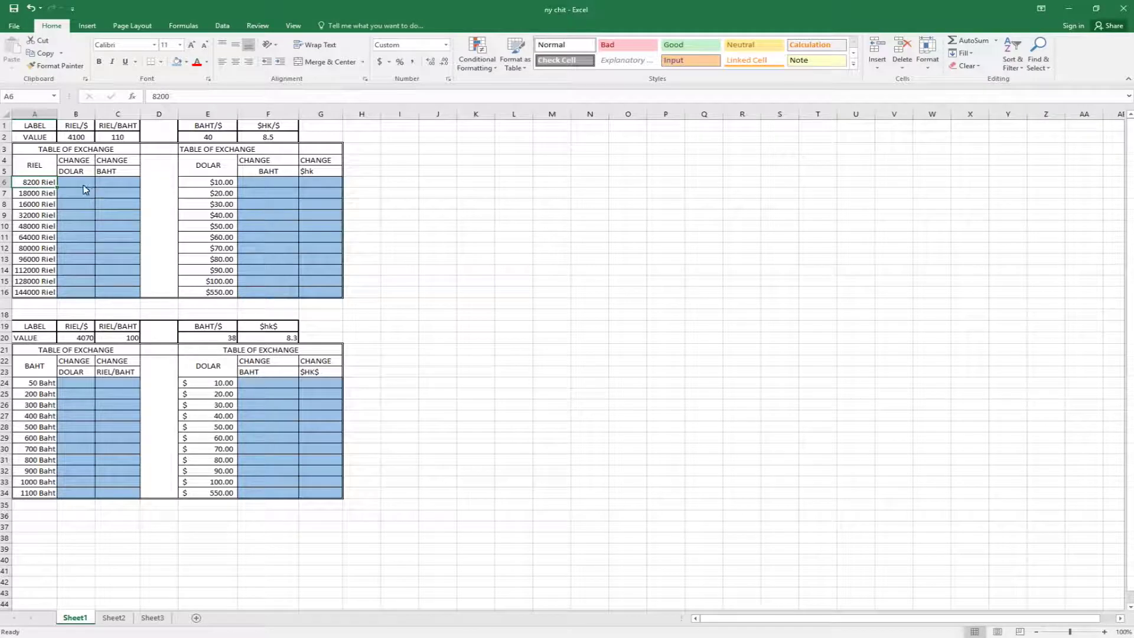
pyautogui.click(85, 184)
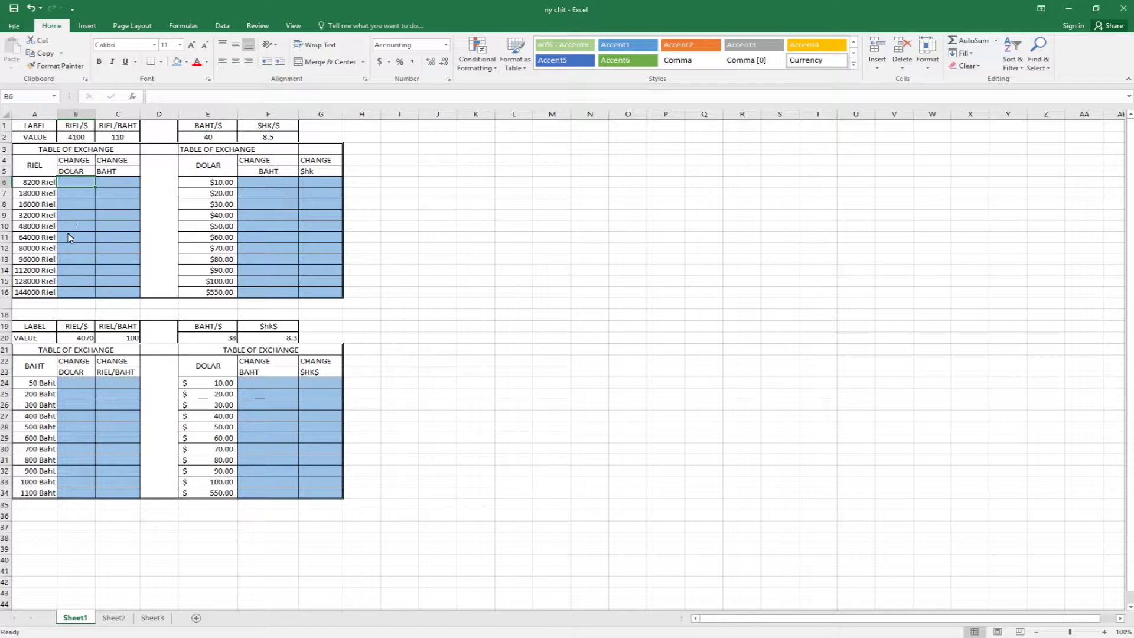
pyautogui.click(76, 203)
pyautogui.click(80, 187)
pyautogui.write('=')
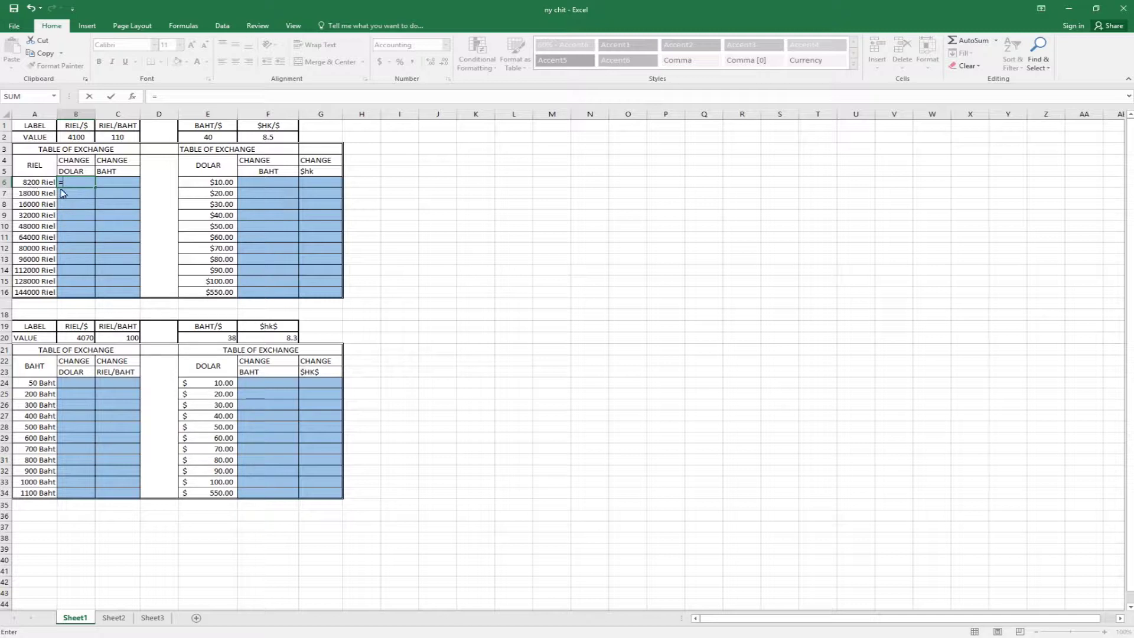
pyautogui.click(32, 186)
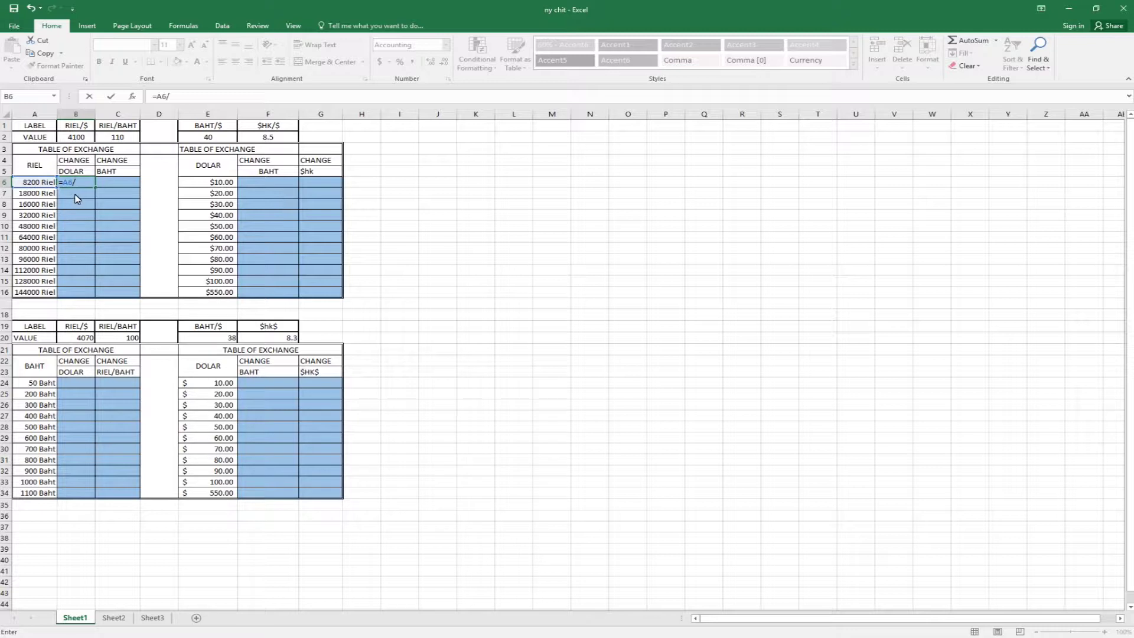
pyautogui.click(74, 140)
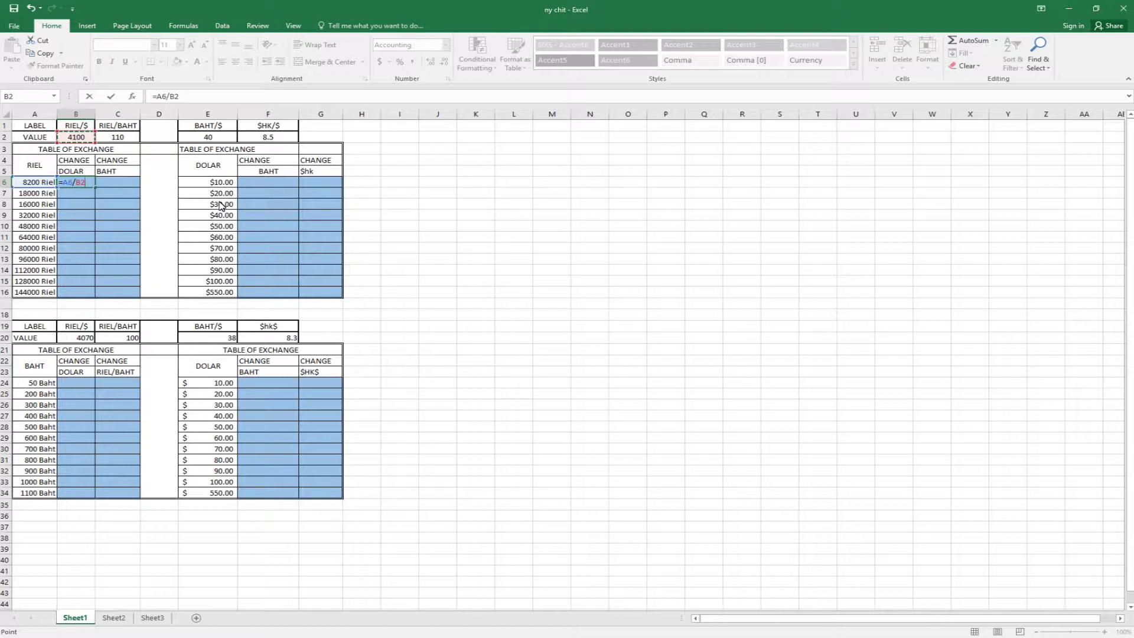
pyautogui.press('F4')
pyautogui.press('Return')
# Step: Review B6's =A6/$B$2 formula, checking the $B$2 reference, and re-confirm it
pyautogui.click(84, 182)
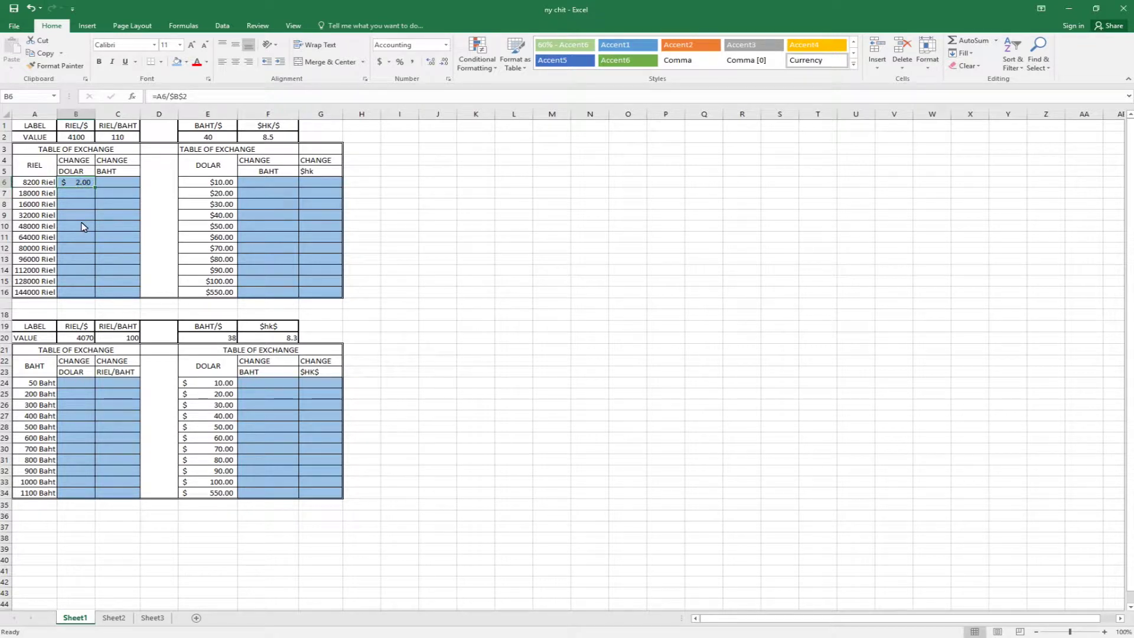
pyautogui.click(73, 183)
pyautogui.click(37, 195)
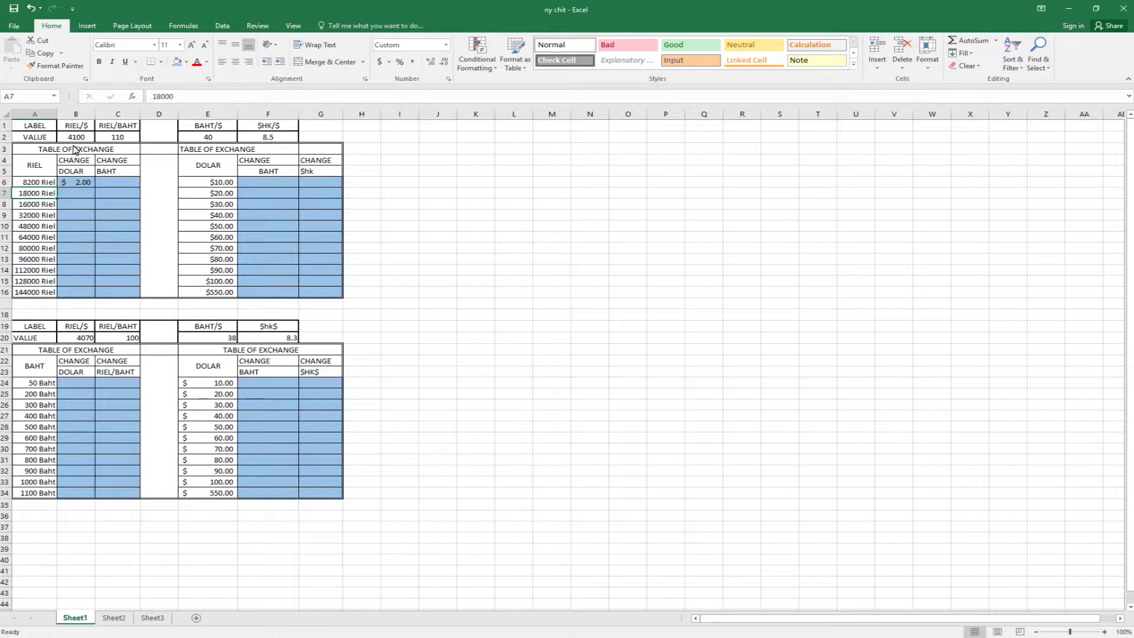
pyautogui.click(76, 182)
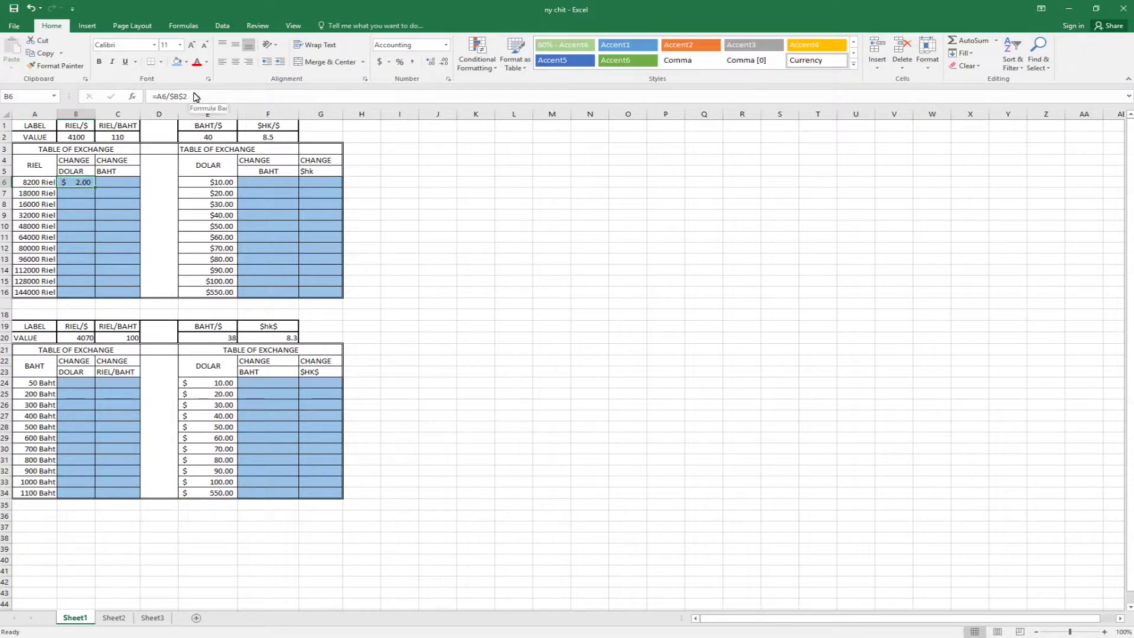
pyautogui.click(65, 195)
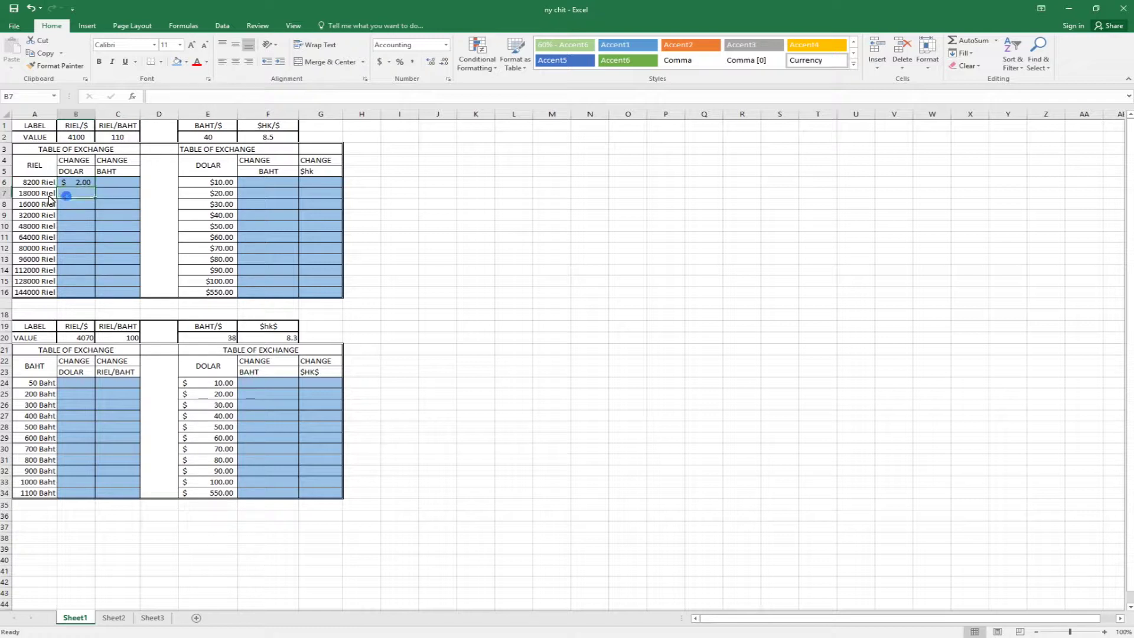
pyautogui.click(53, 197)
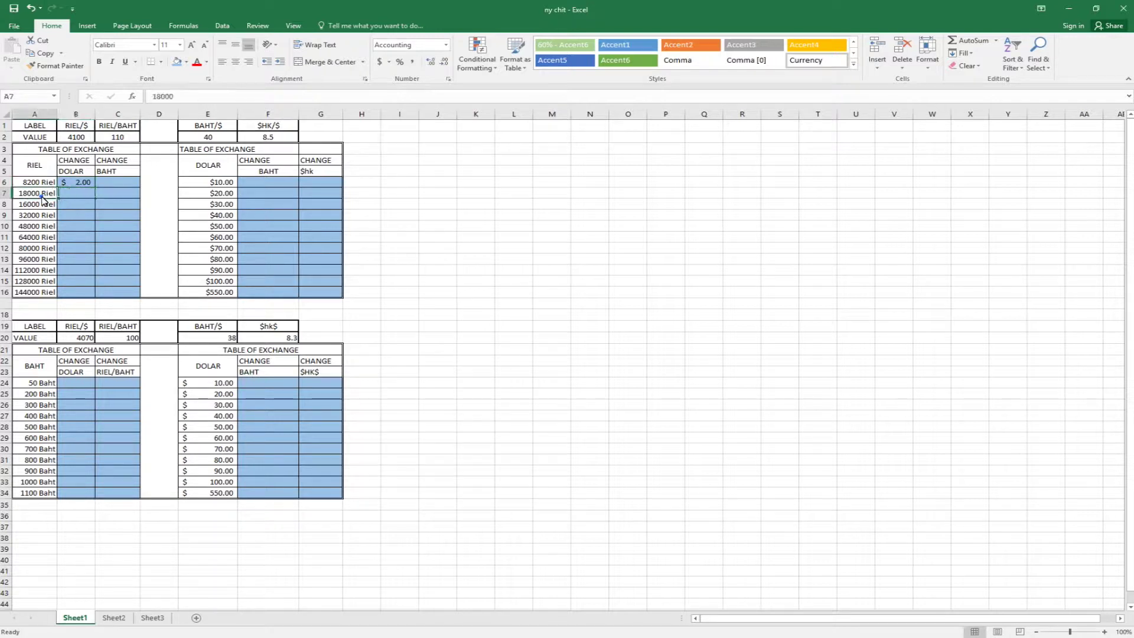
pyautogui.click(81, 183)
pyautogui.click(174, 97)
pyautogui.doubleClick(177, 97)
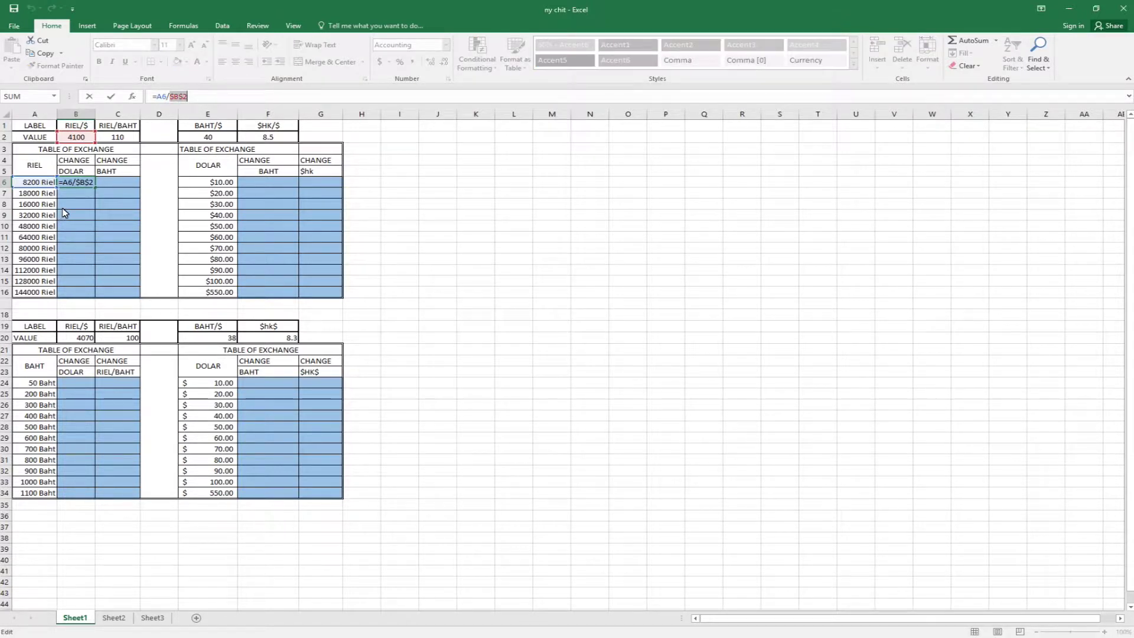
pyautogui.press('Return')
# Step: Compare the Riel amounts in A7 and A8 with the rate in B2, then reselect B6
pyautogui.click(44, 198)
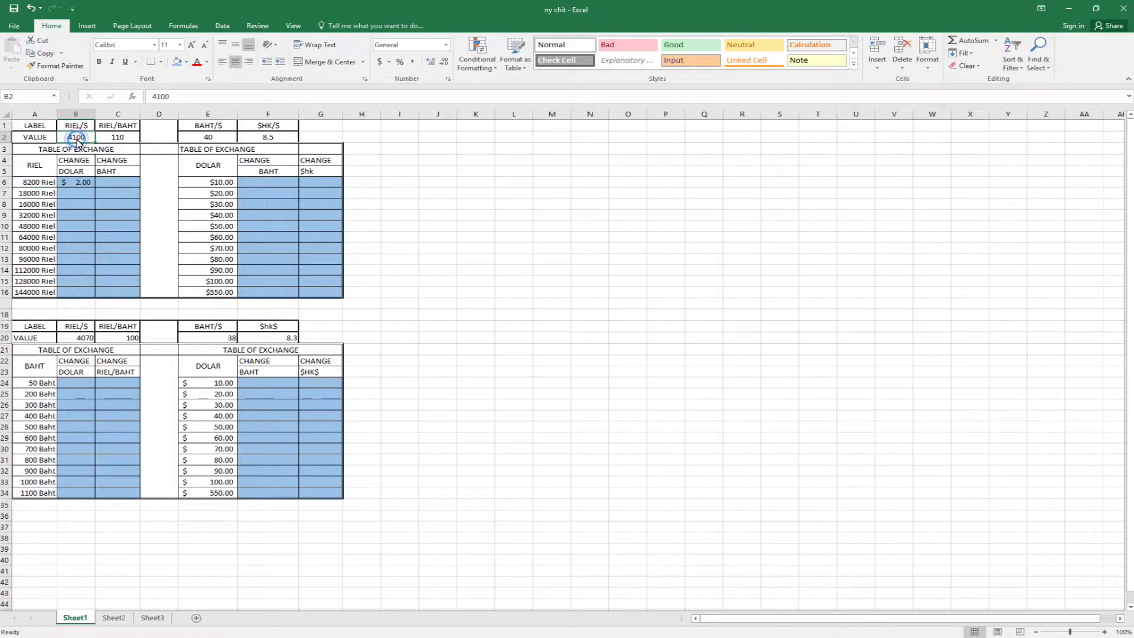
pyautogui.click(77, 184)
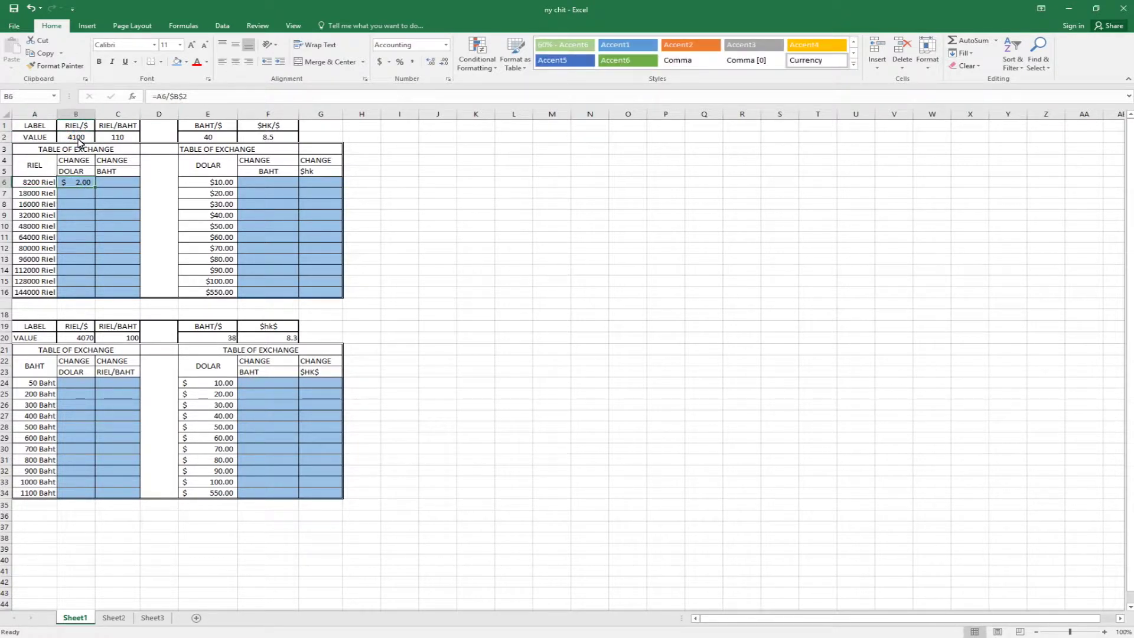
pyautogui.click(79, 195)
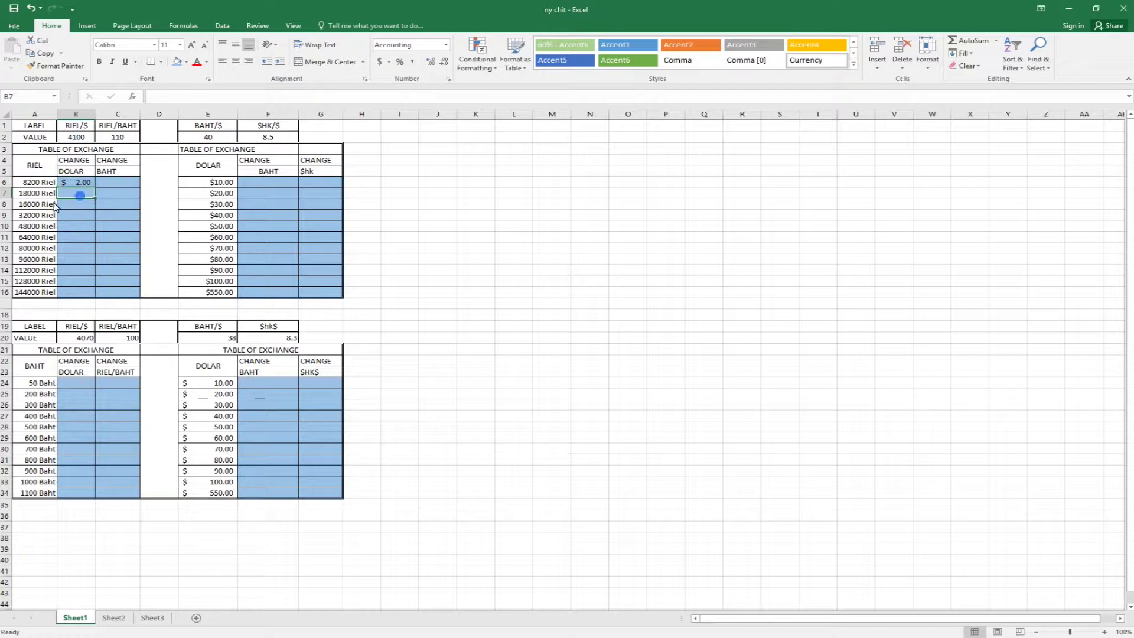
pyautogui.click(39, 197)
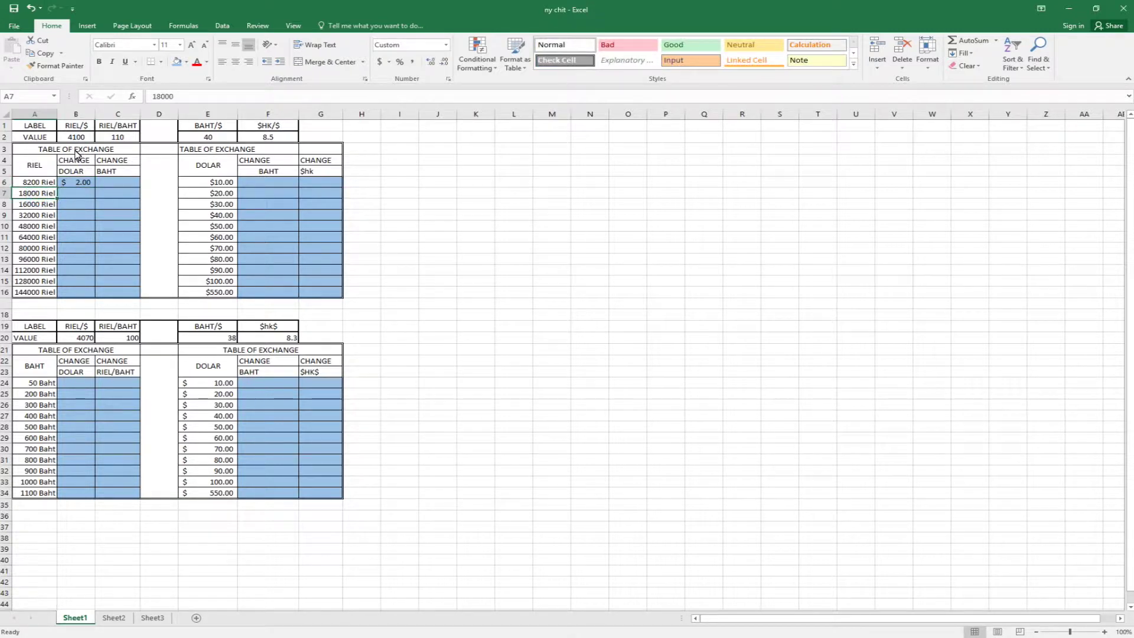
pyautogui.click(39, 205)
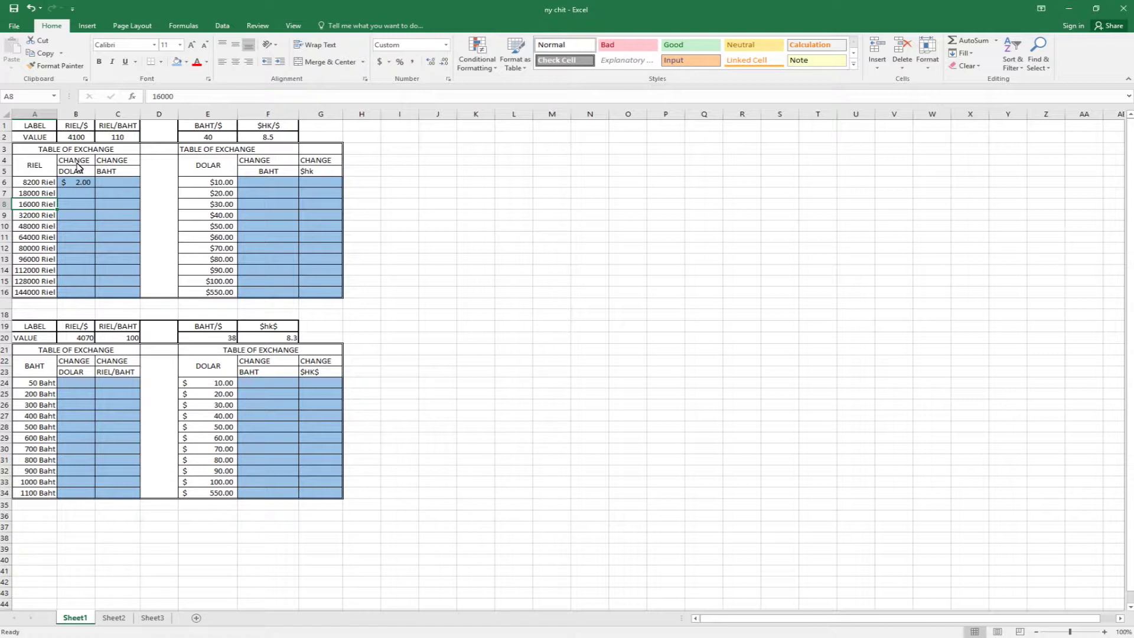
pyautogui.click(81, 137)
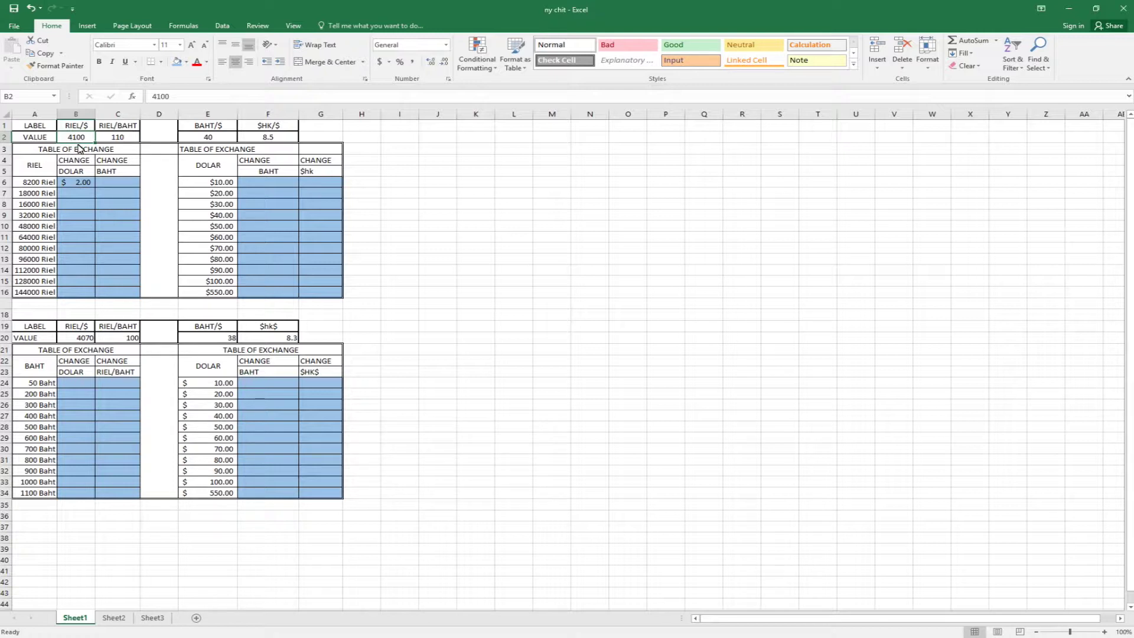
pyautogui.click(31, 261)
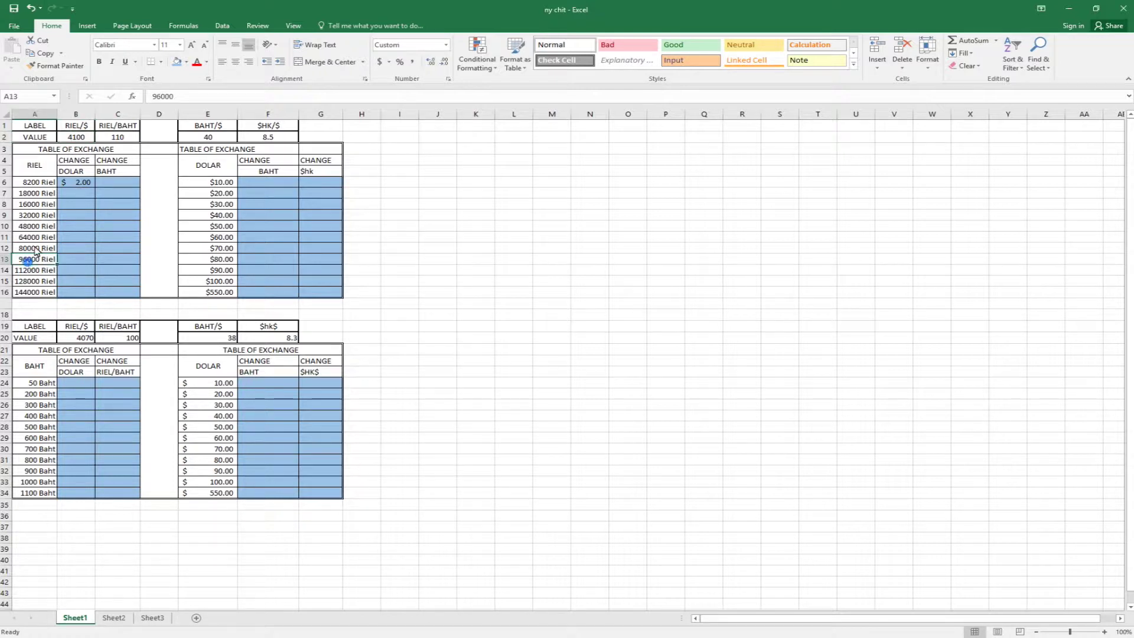
pyautogui.click(83, 186)
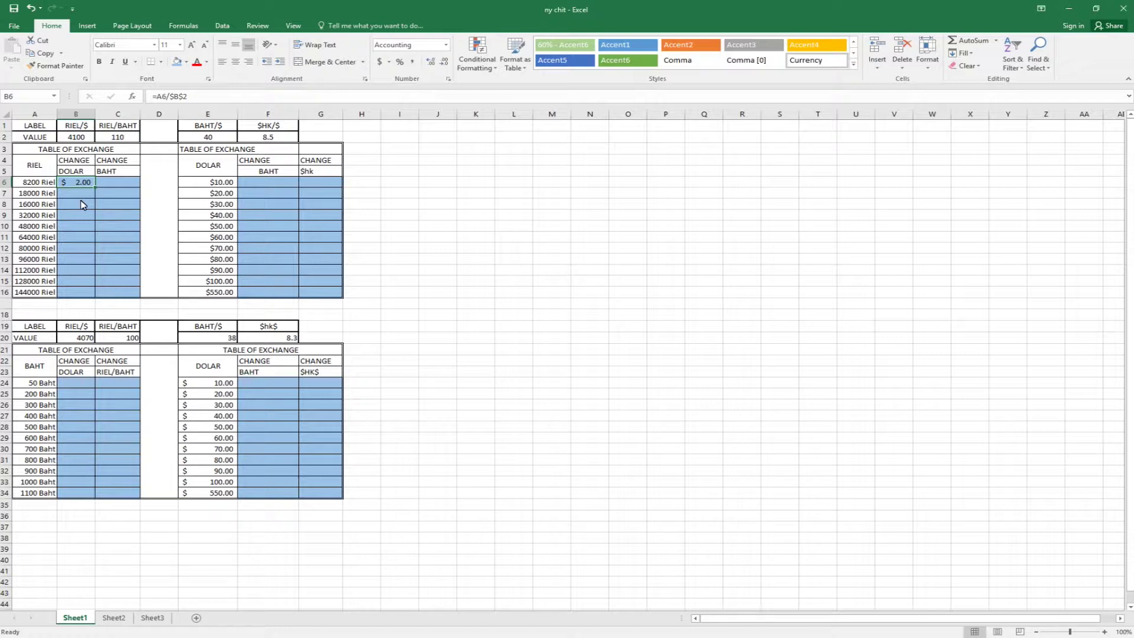
pyautogui.click(78, 182)
# Step: Fill B6's dollar formula down to B16, then select empty cell J11
pyautogui.click(79, 184)
pyautogui.moveTo(96, 189); pyautogui.dragTo(94, 300)
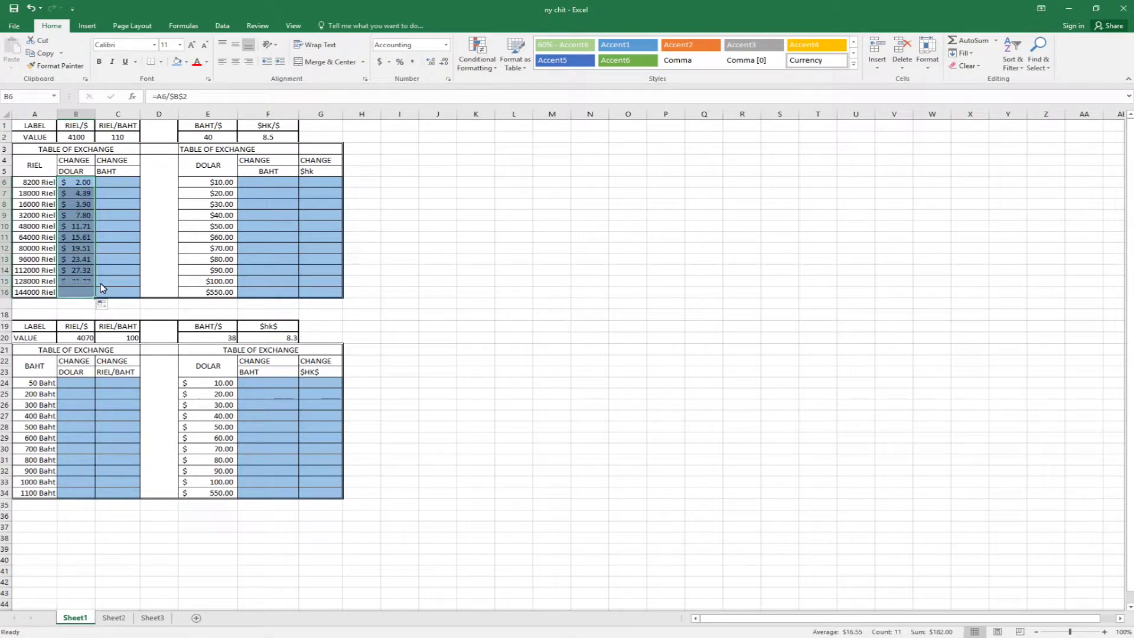
pyautogui.click(112, 271)
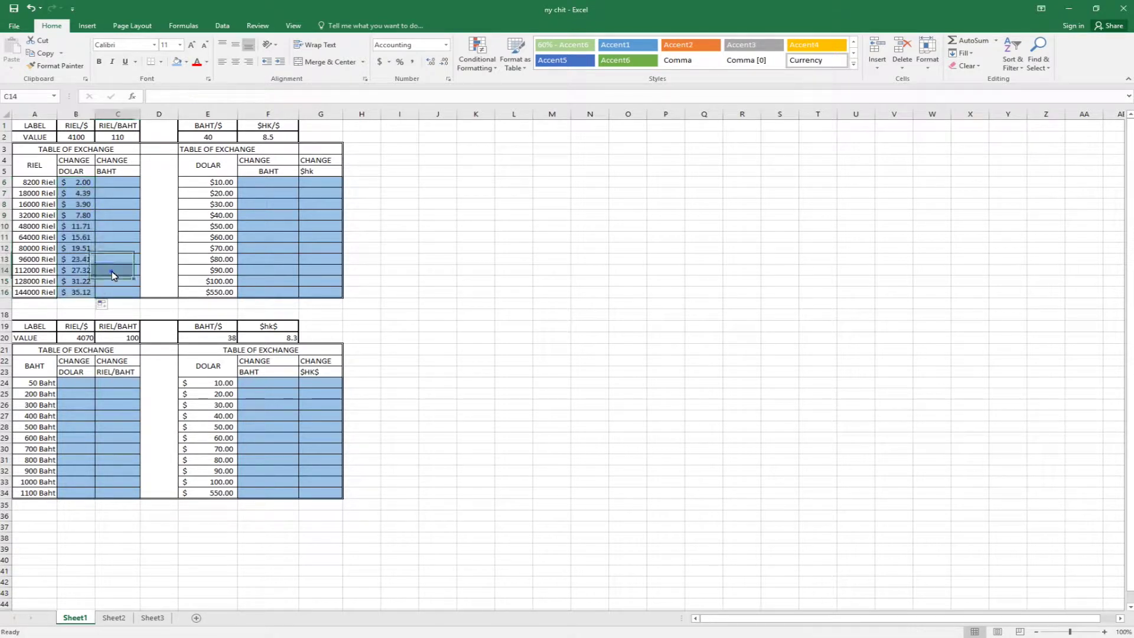
pyautogui.click(109, 181)
pyautogui.click(448, 240)
pyautogui.click(438, 254)
pyautogui.click(441, 241)
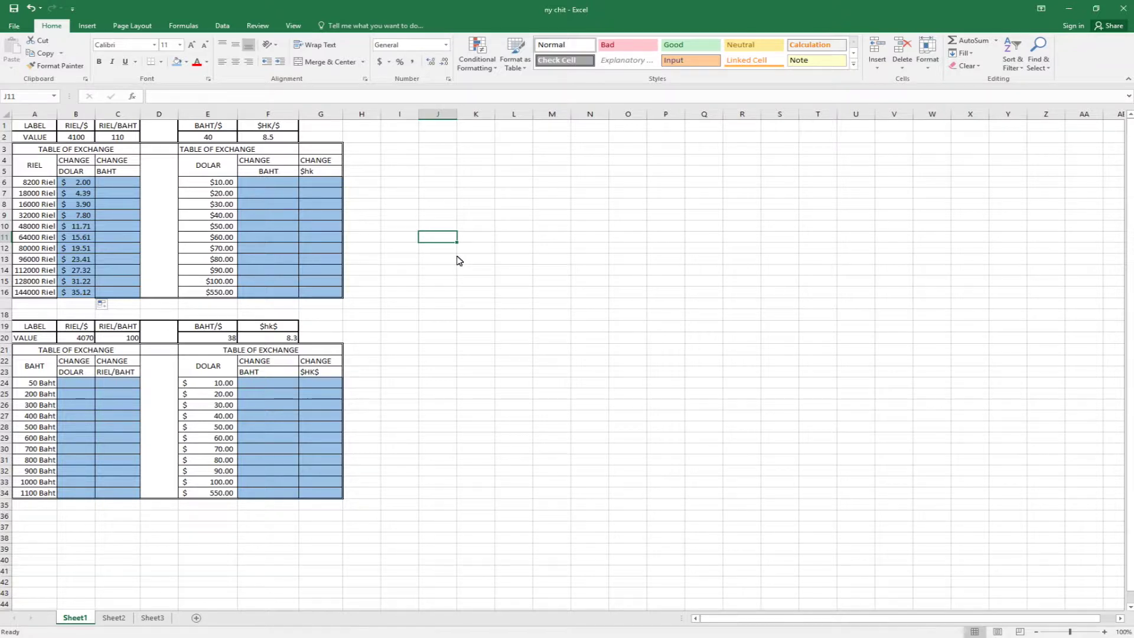
# Step: Enter 5, 6, 7 in J11:J13 and 2, 3, 4 in K11:K13
pyautogui.write('5')
pyautogui.press('Return')
pyautogui.write('6')
pyautogui.press('Return')
pyautogui.write('7')
pyautogui.press('Return')
pyautogui.press('Right')
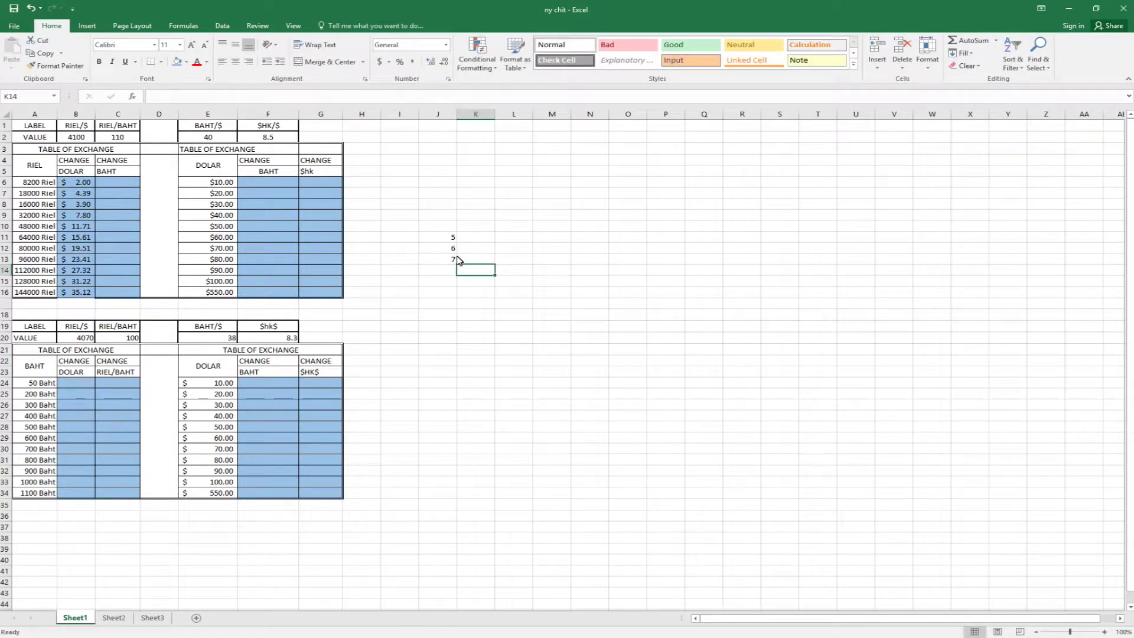
pyautogui.click(510, 238)
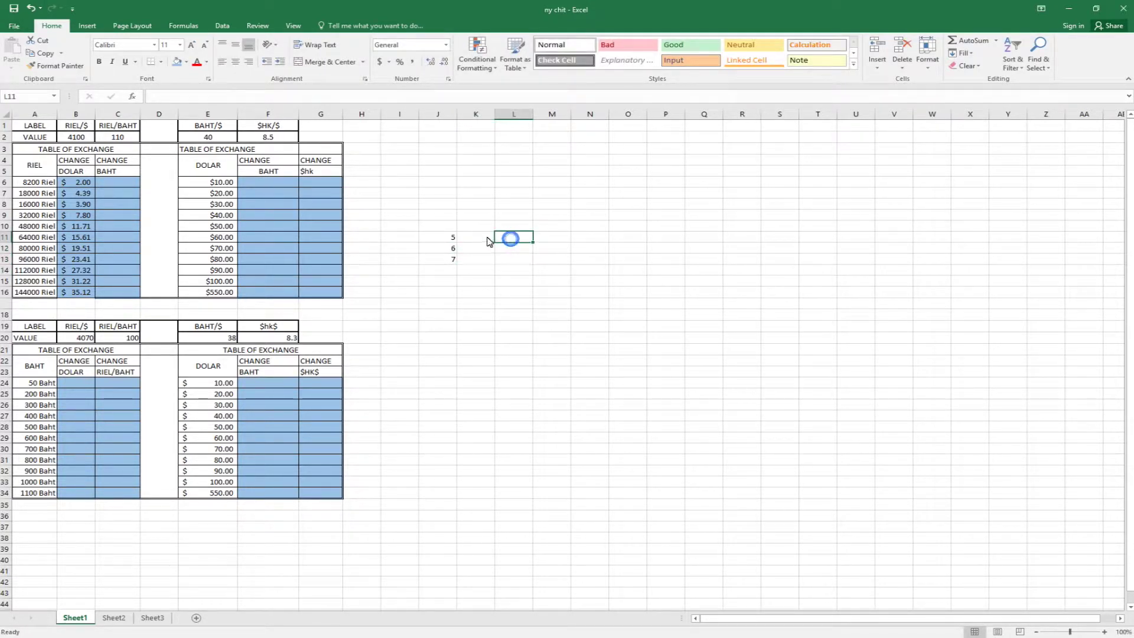
pyautogui.click(483, 240)
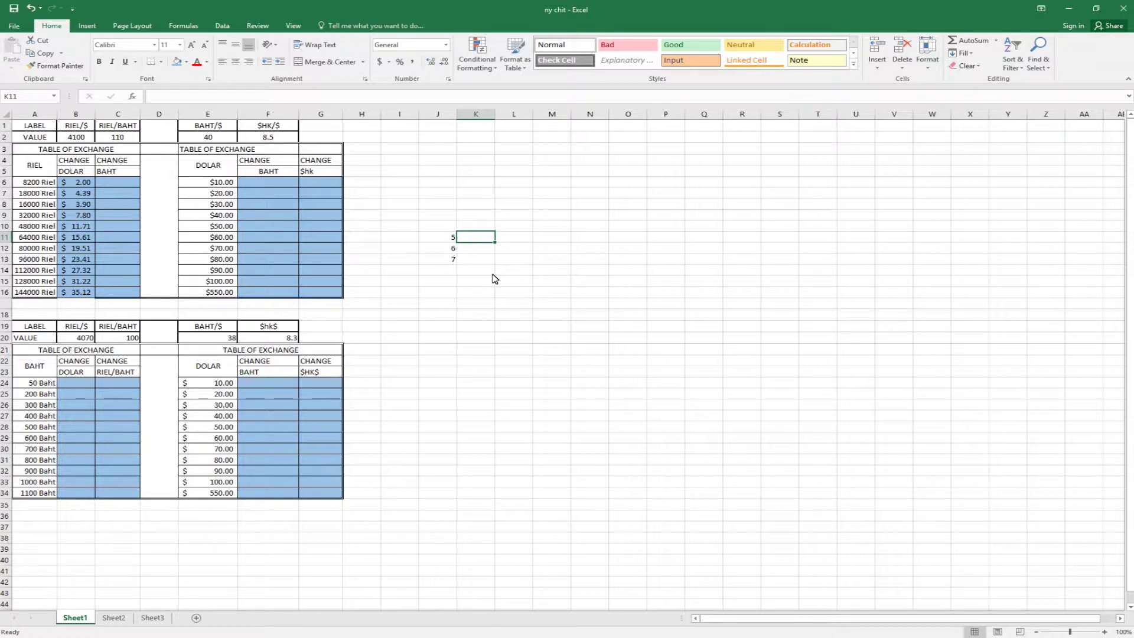
pyautogui.write('2')
pyautogui.press('Return')
pyautogui.write('3')
pyautogui.press('Return')
pyautogui.write('4')
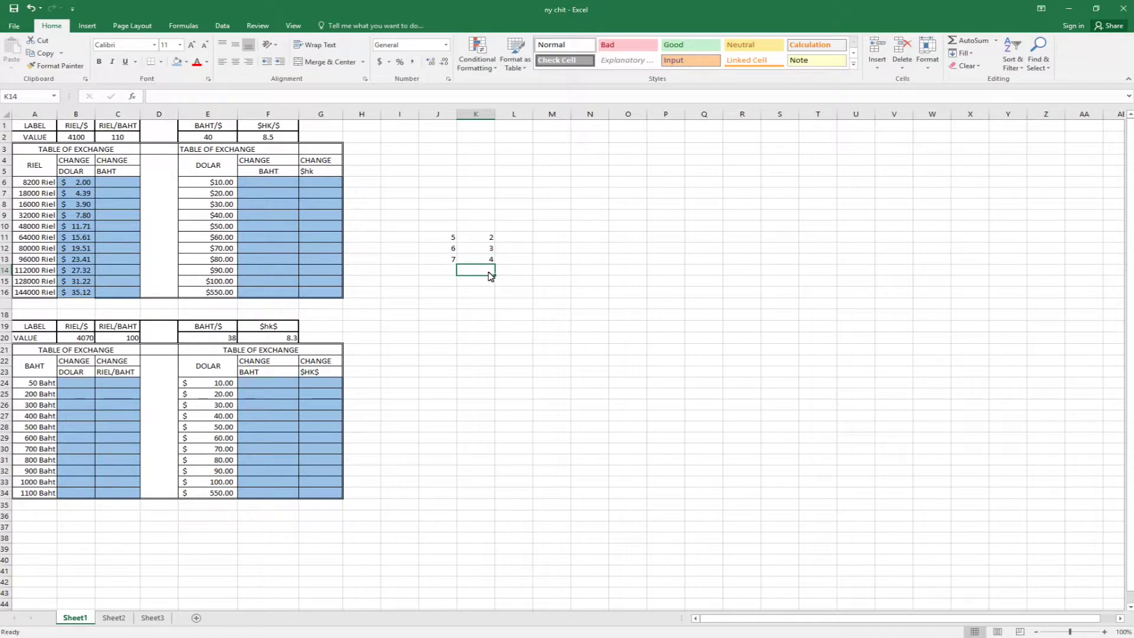
pyautogui.click(451, 239)
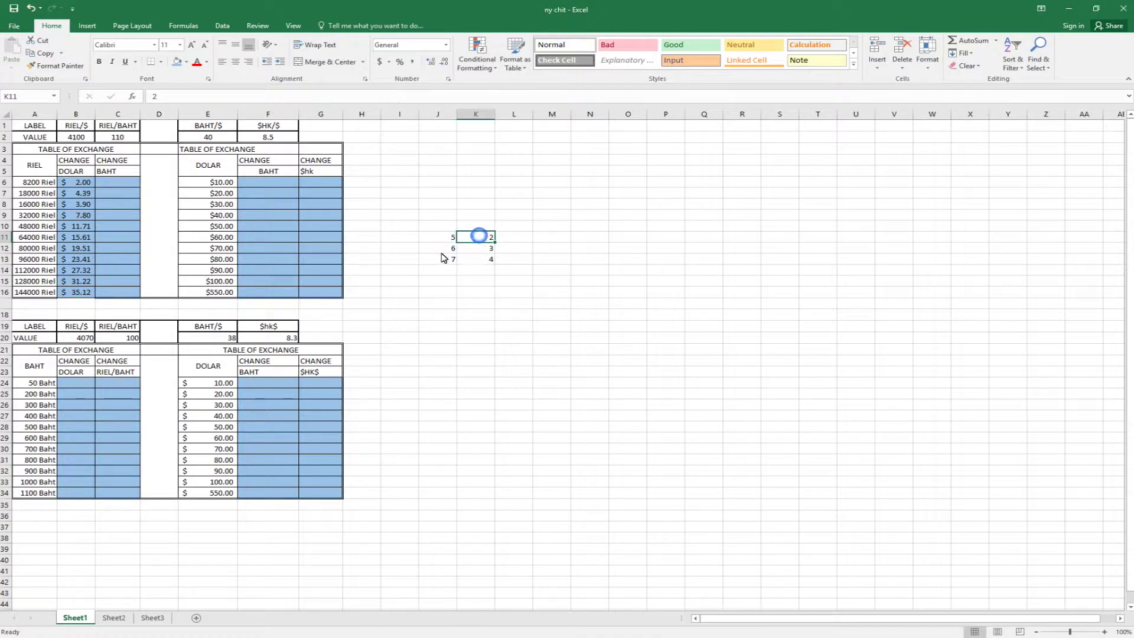
# Step: Verify the practice values, re-entering 7 in J13, and begin a formula in L11
pyautogui.click(444, 250)
pyautogui.click(474, 249)
pyautogui.click(449, 260)
pyautogui.click(482, 258)
pyautogui.click(446, 239)
pyautogui.click(484, 238)
pyautogui.click(449, 259)
pyautogui.write('7')
pyautogui.click(488, 238)
pyautogui.click(449, 260)
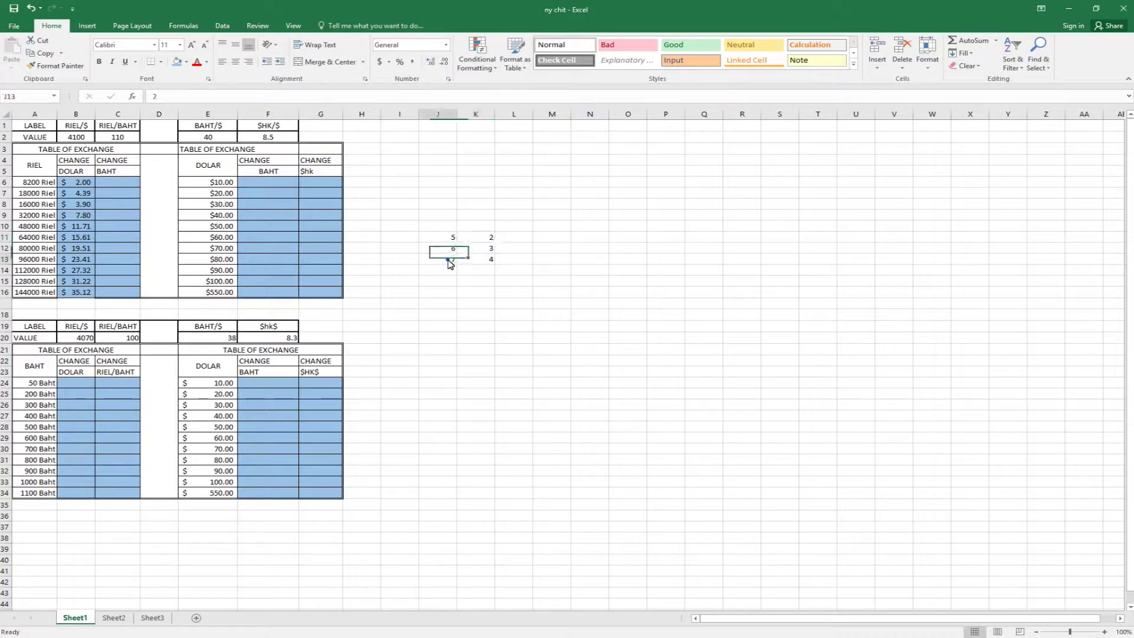
pyautogui.click(492, 238)
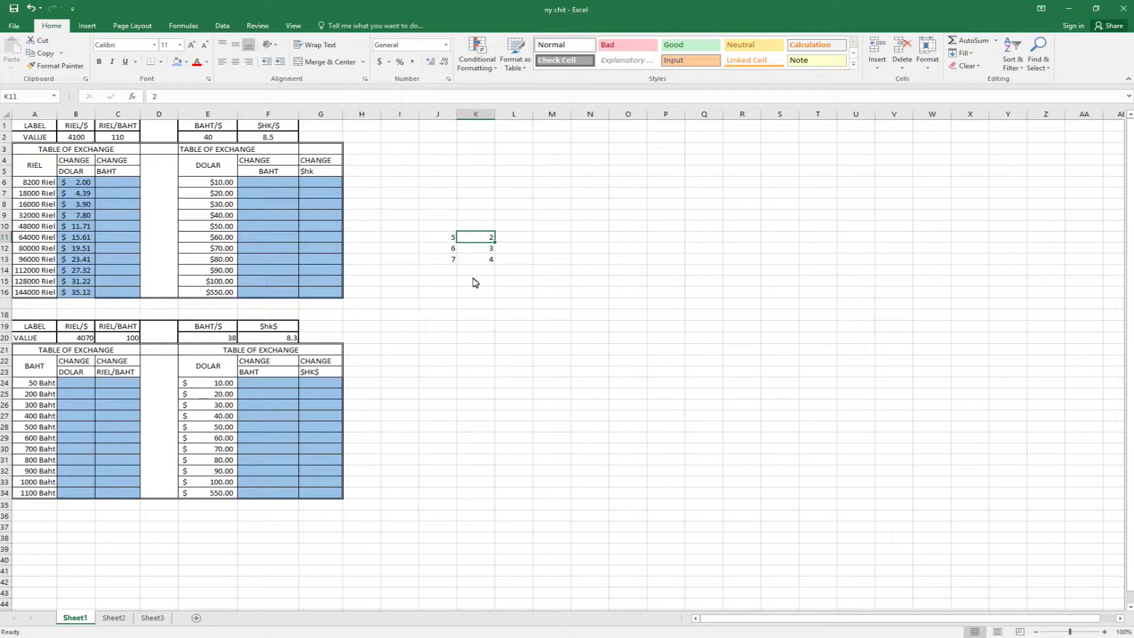
pyautogui.click(519, 238)
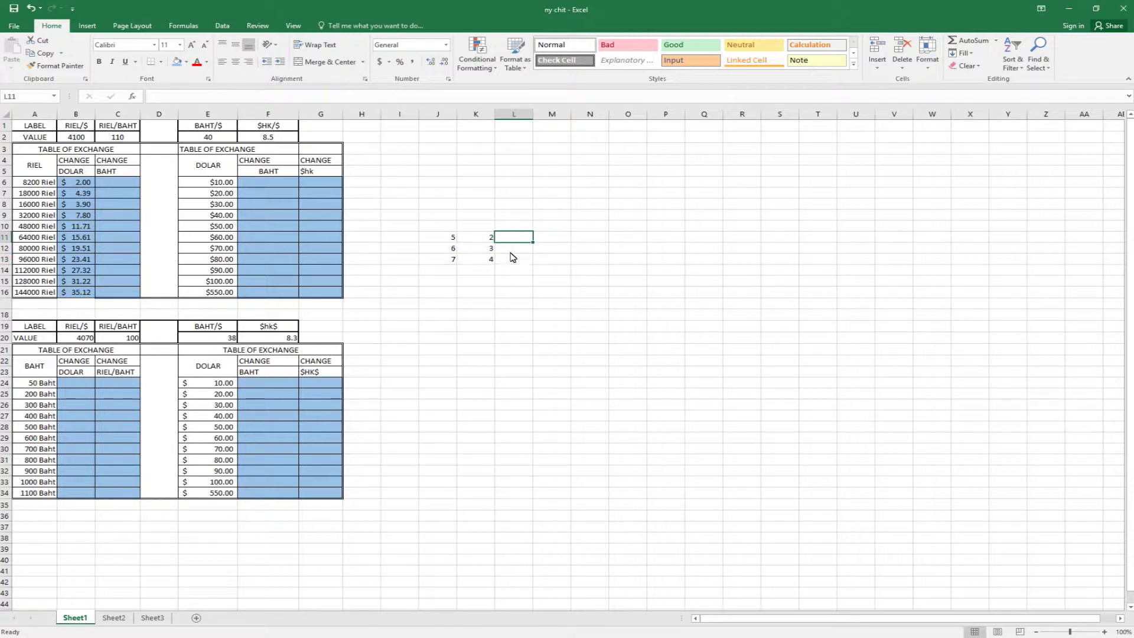
pyautogui.write('=')
# Step: Enter =J11+K11 in L11, fill it down to L13 and compare against J and K
pyautogui.click(449, 238)
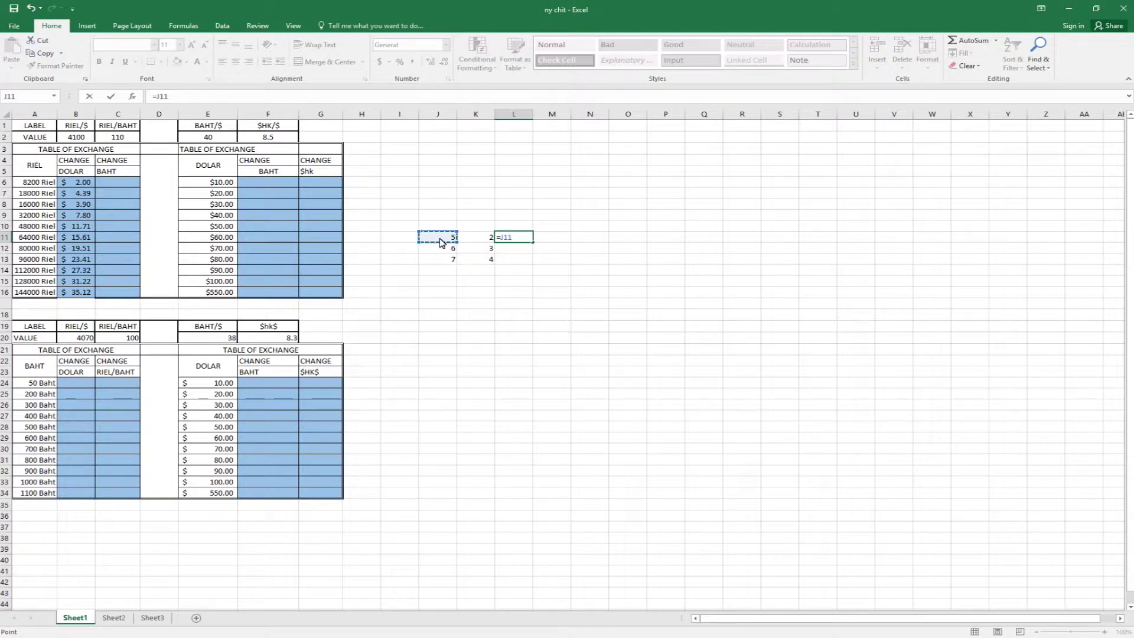
pyautogui.write('+')
pyautogui.click(478, 240)
pyautogui.press('Return')
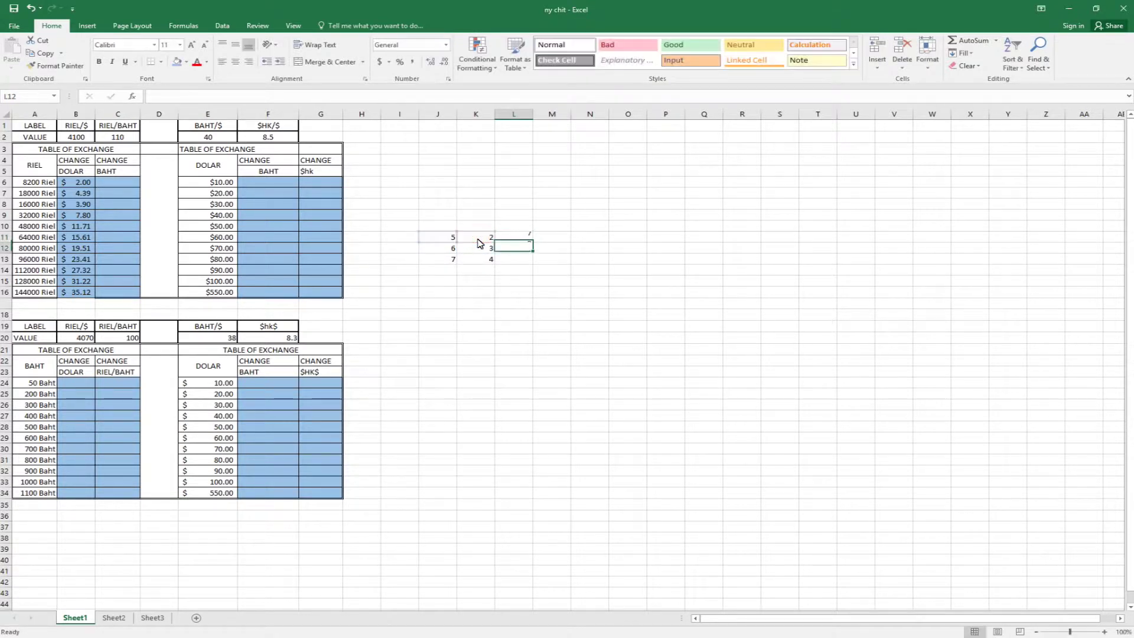
pyautogui.click(520, 237)
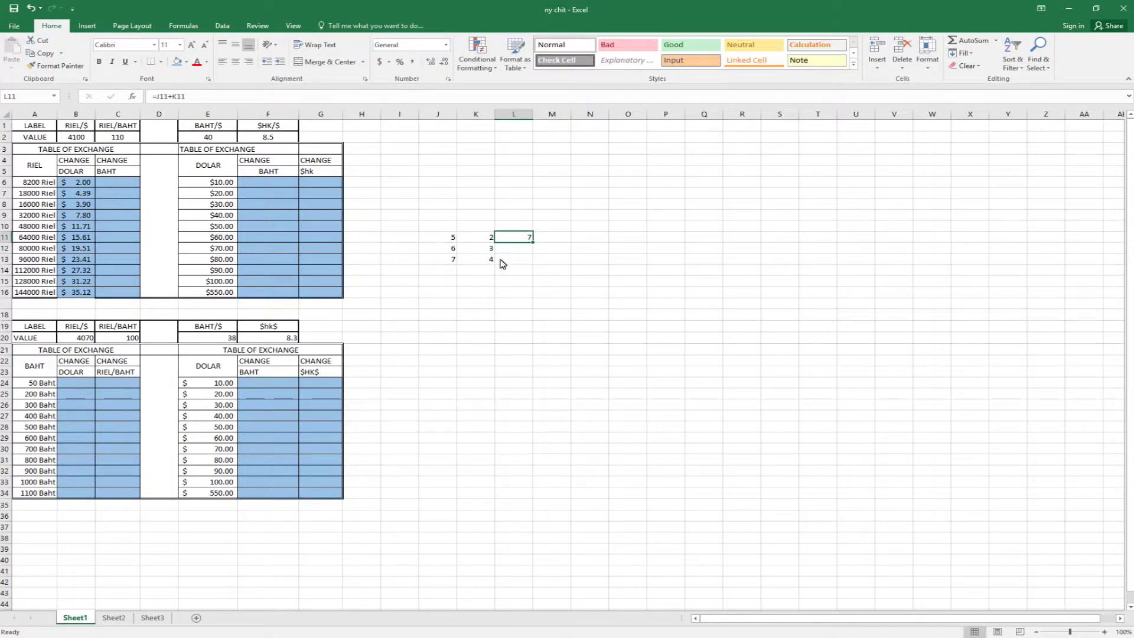
pyautogui.moveTo(533, 243); pyautogui.dragTo(532, 264)
pyautogui.click(517, 249)
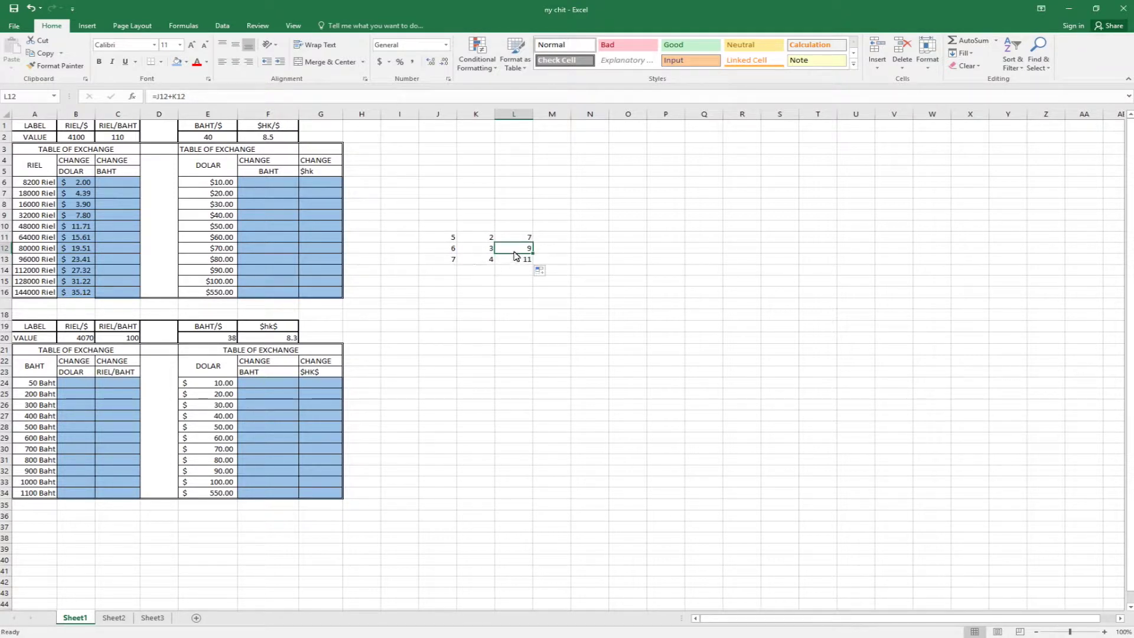
pyautogui.click(451, 248)
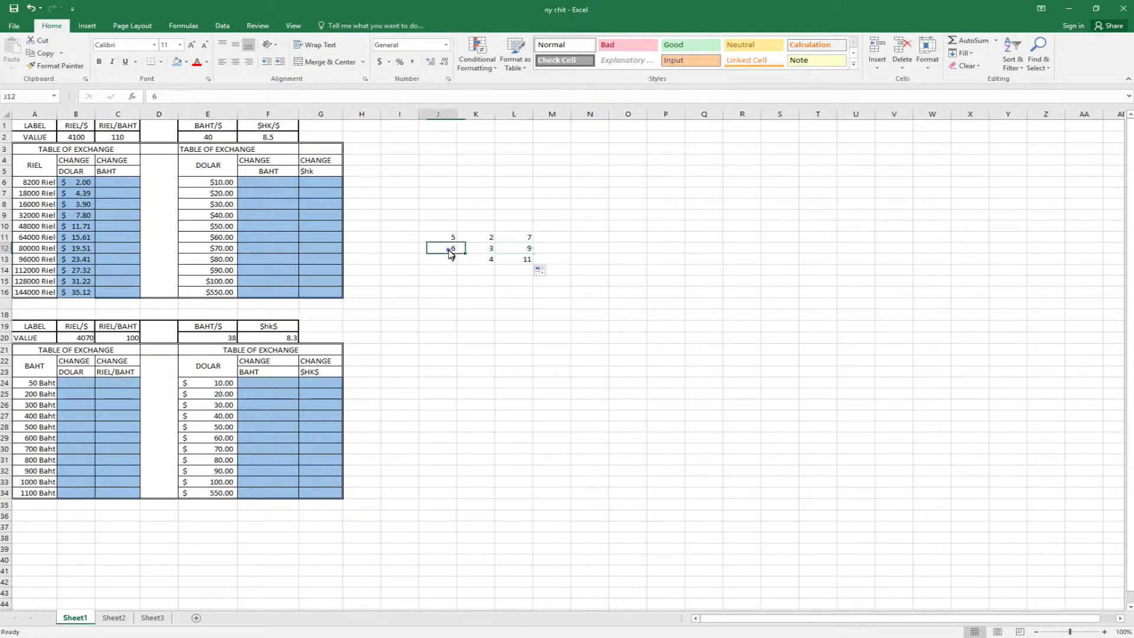
pyautogui.click(482, 252)
pyautogui.click(530, 251)
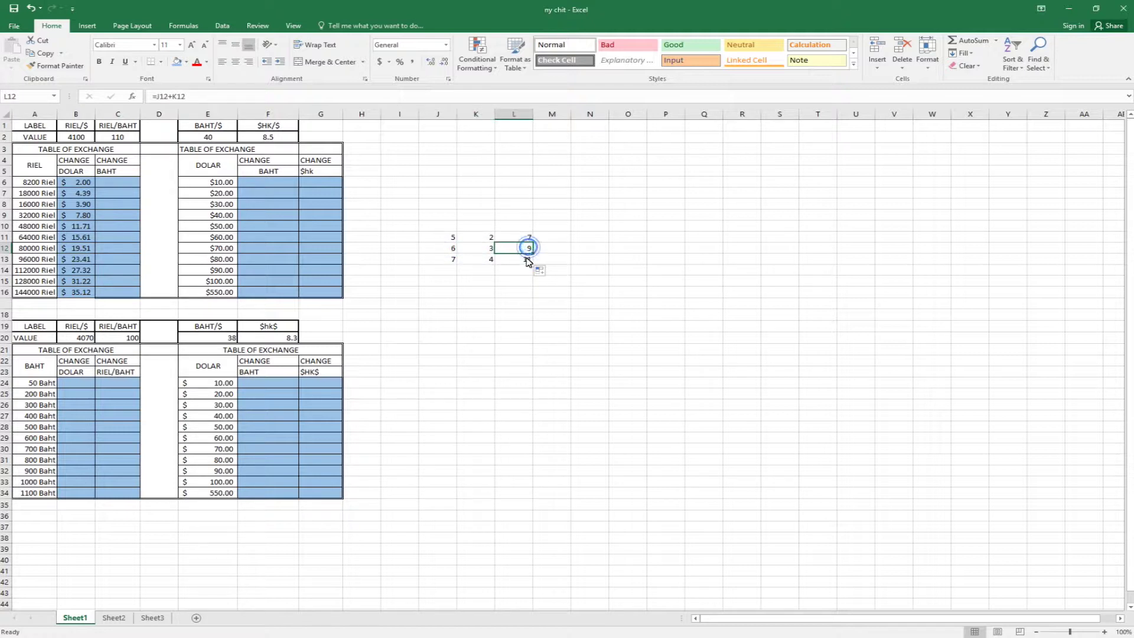
pyautogui.click(453, 263)
pyautogui.click(483, 262)
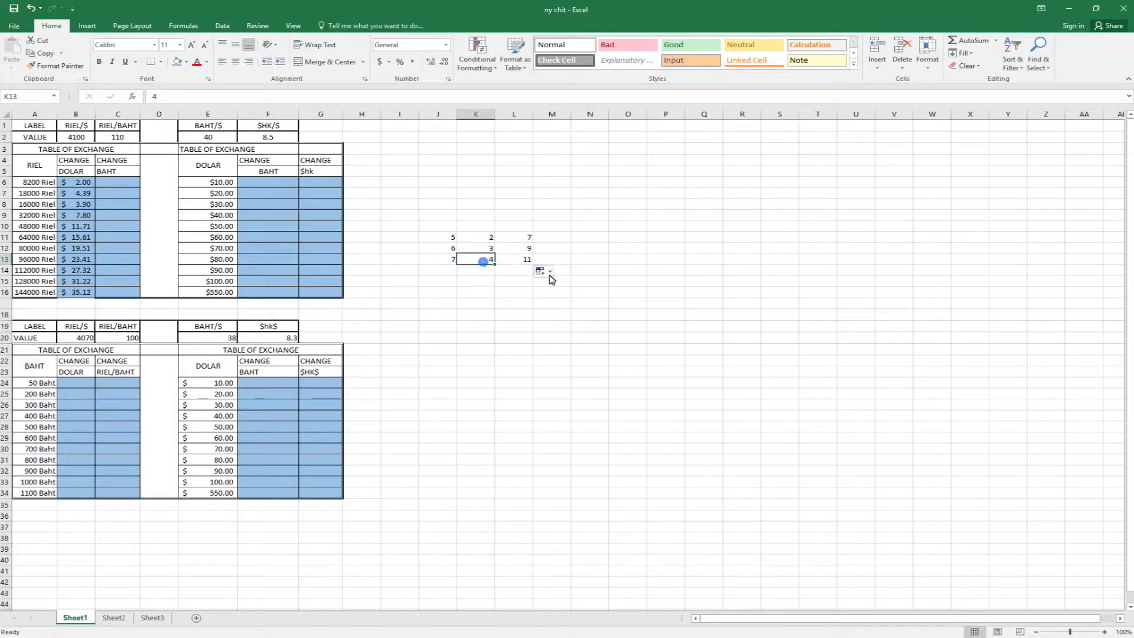
pyautogui.click(528, 239)
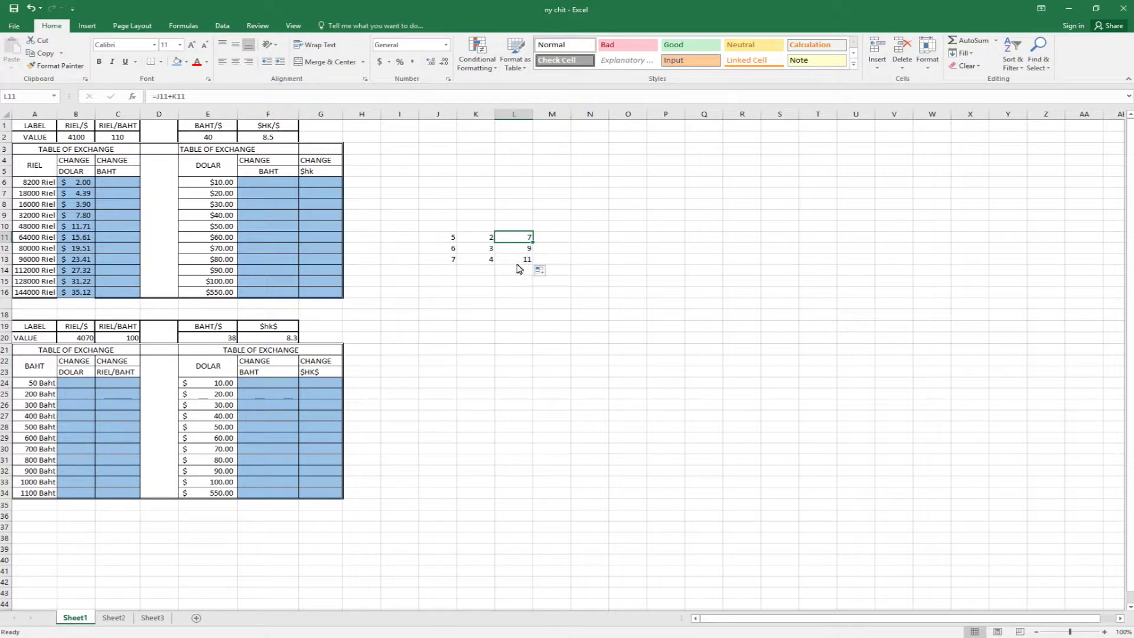
# Step: Change L11 to =J11+$K$11 and refill L11:L13, giving 7, 8, 9
pyautogui.click(188, 96)
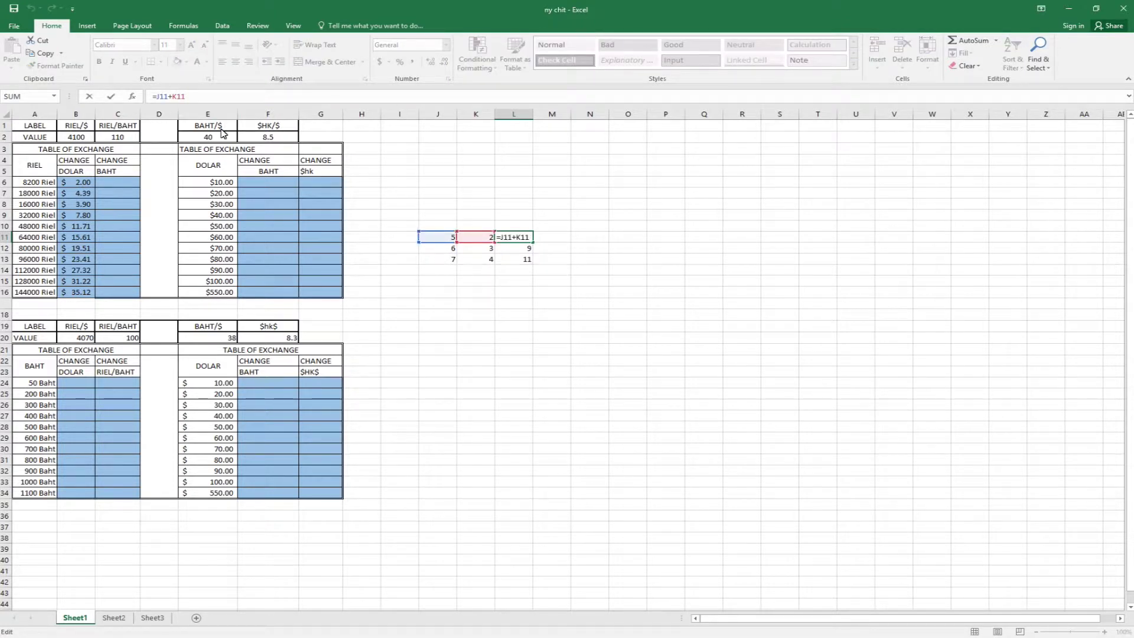
pyautogui.press('F4')
pyautogui.press('Return')
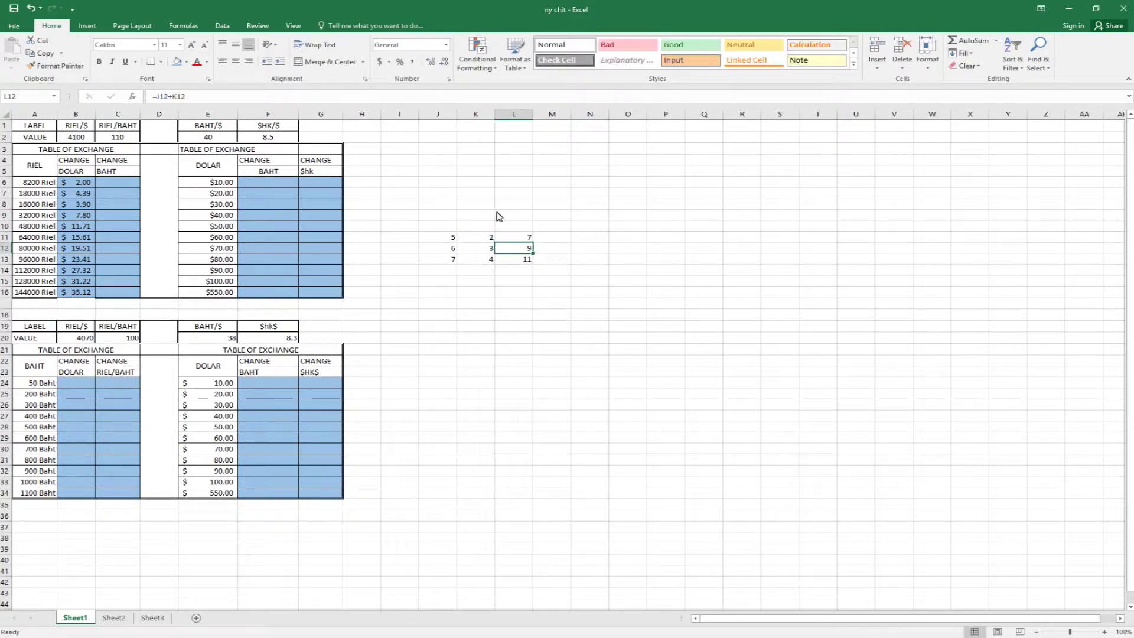
pyautogui.click(520, 239)
pyautogui.moveTo(533, 242); pyautogui.dragTo(531, 263)
pyautogui.click(515, 248)
pyautogui.click(510, 237)
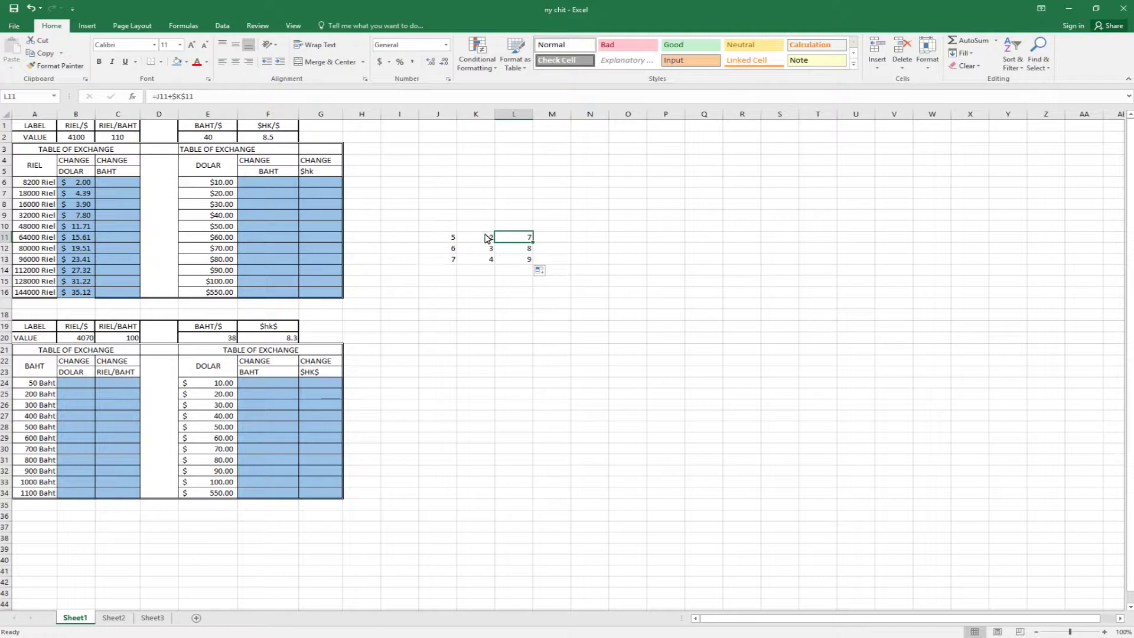
# Step: Review L12:L13, then change L11 back to the relative =J11+K11
pyautogui.click(519, 249)
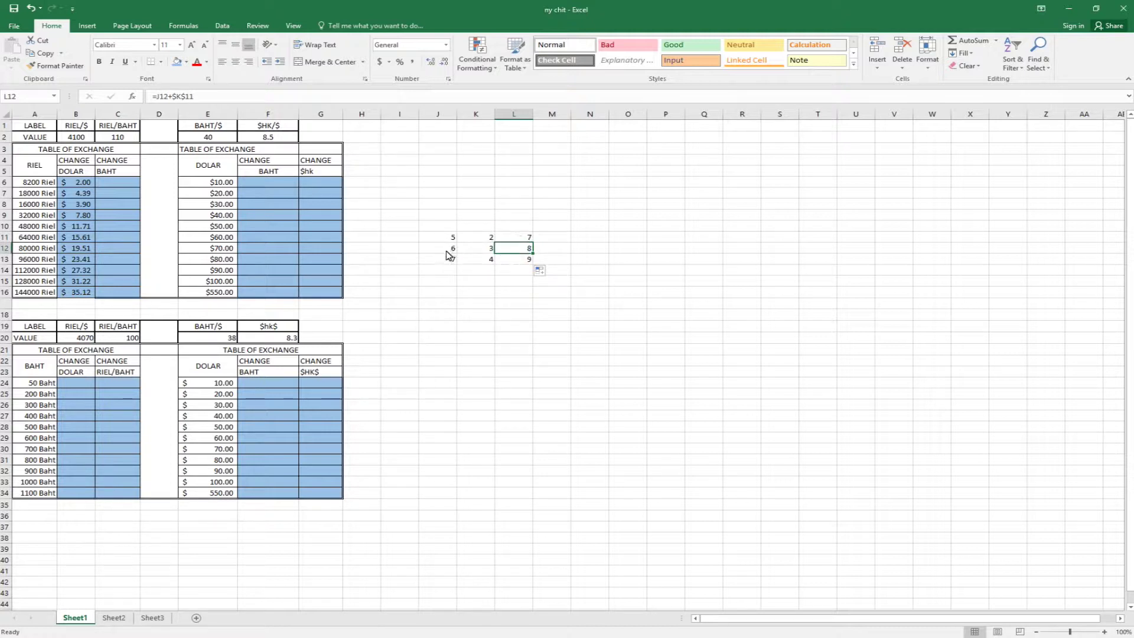
pyautogui.click(527, 261)
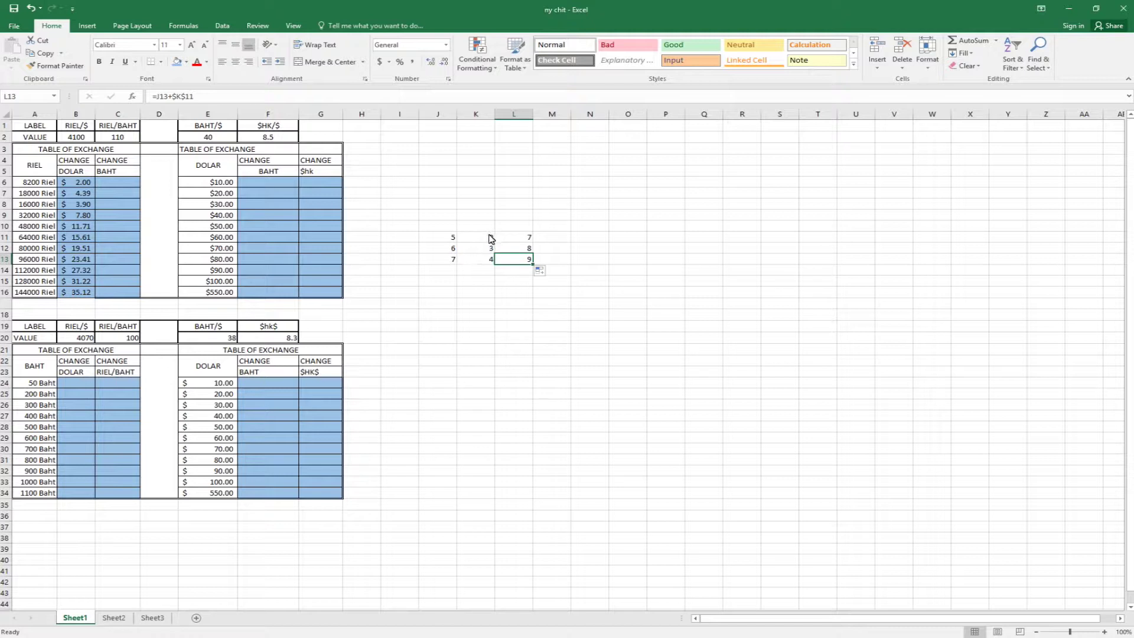
pyautogui.click(515, 239)
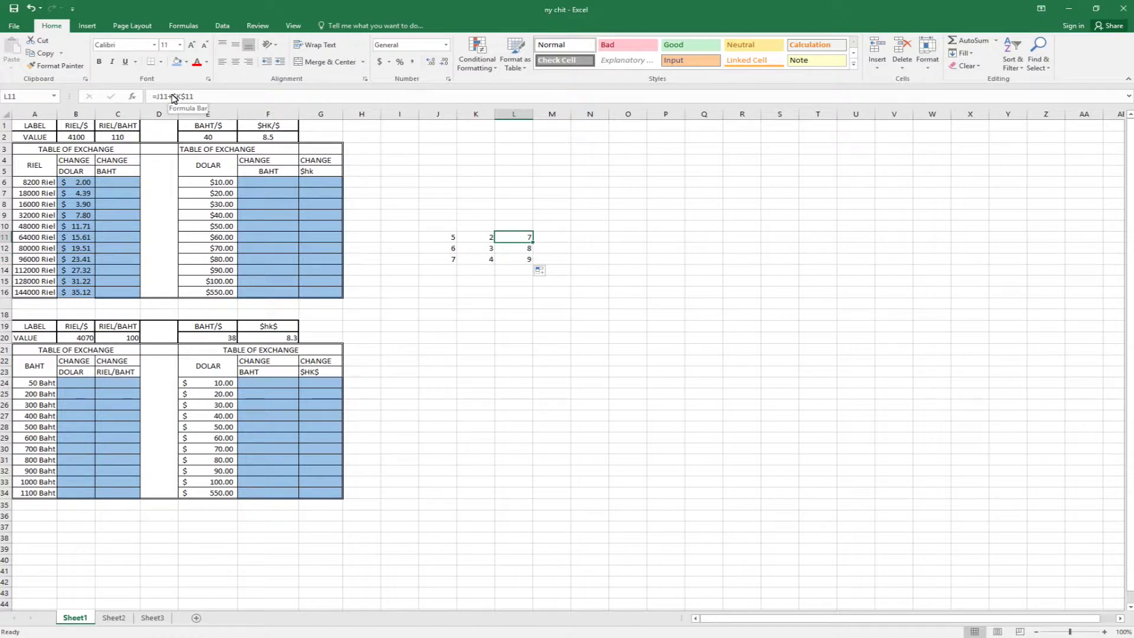
pyautogui.moveTo(173, 96); pyautogui.dragTo(194, 97)
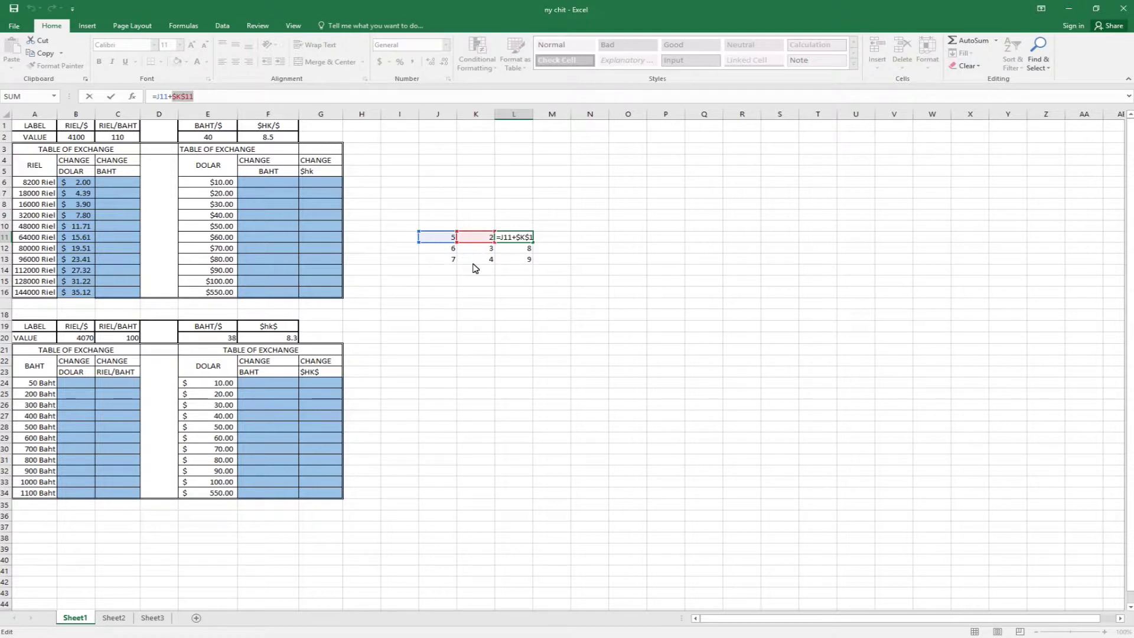
pyautogui.press('BackSpace')
pyautogui.press('BackSpace')
pyautogui.press('BackSpace')
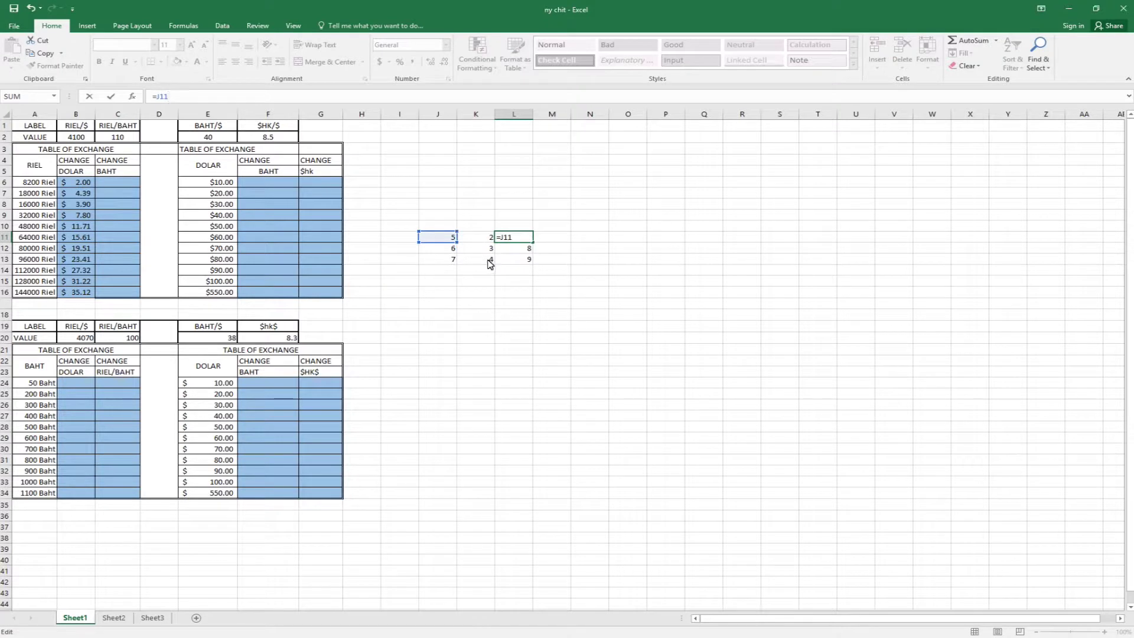
pyautogui.write('+')
pyautogui.click(476, 239)
pyautogui.press('Return')
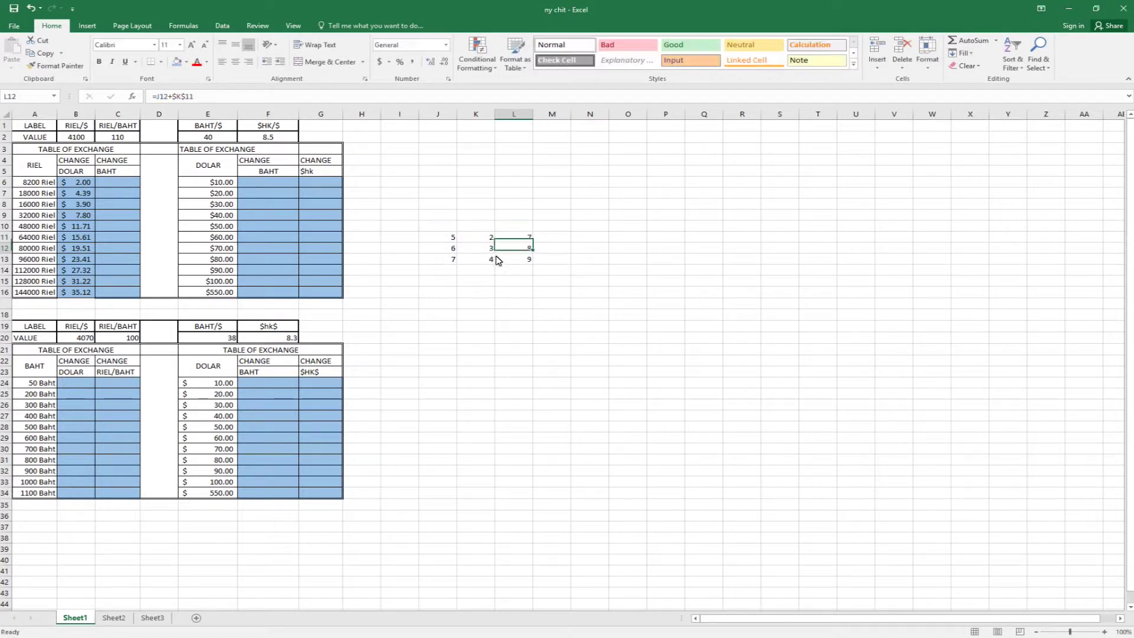
# Step: Fill L11 down to L13 so the sums read 7, 9, 11, then select the practice area
pyautogui.click(515, 237)
pyautogui.moveTo(533, 241); pyautogui.dragTo(532, 264)
pyautogui.moveTo(449, 248); pyautogui.dragTo(490, 260)
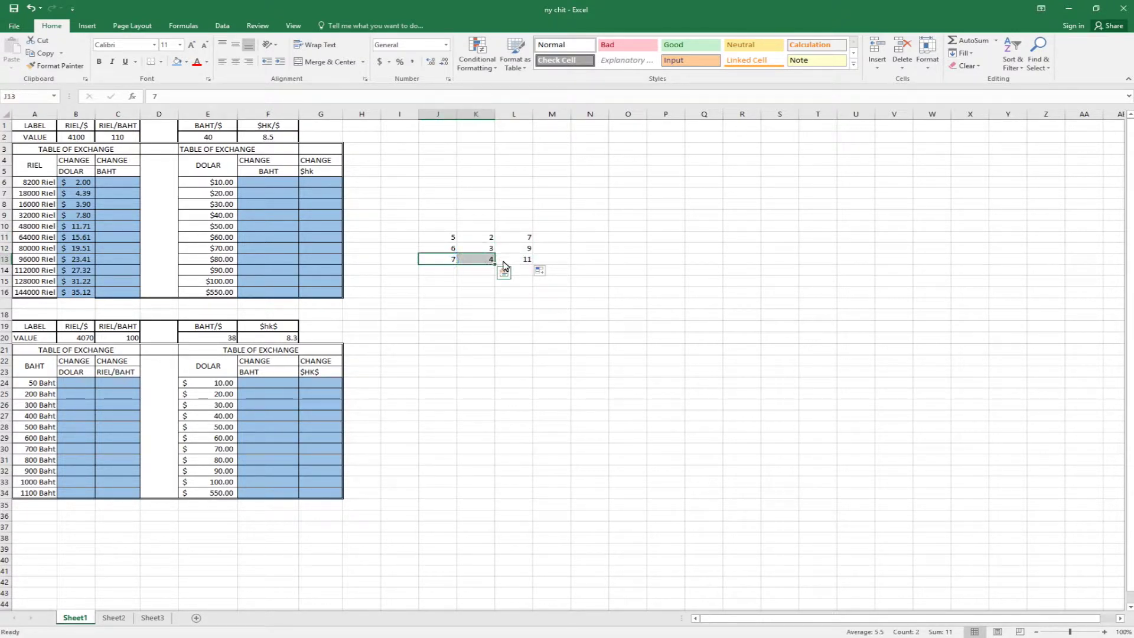
pyautogui.click(515, 260)
pyautogui.moveTo(444, 220); pyautogui.dragTo(564, 295)
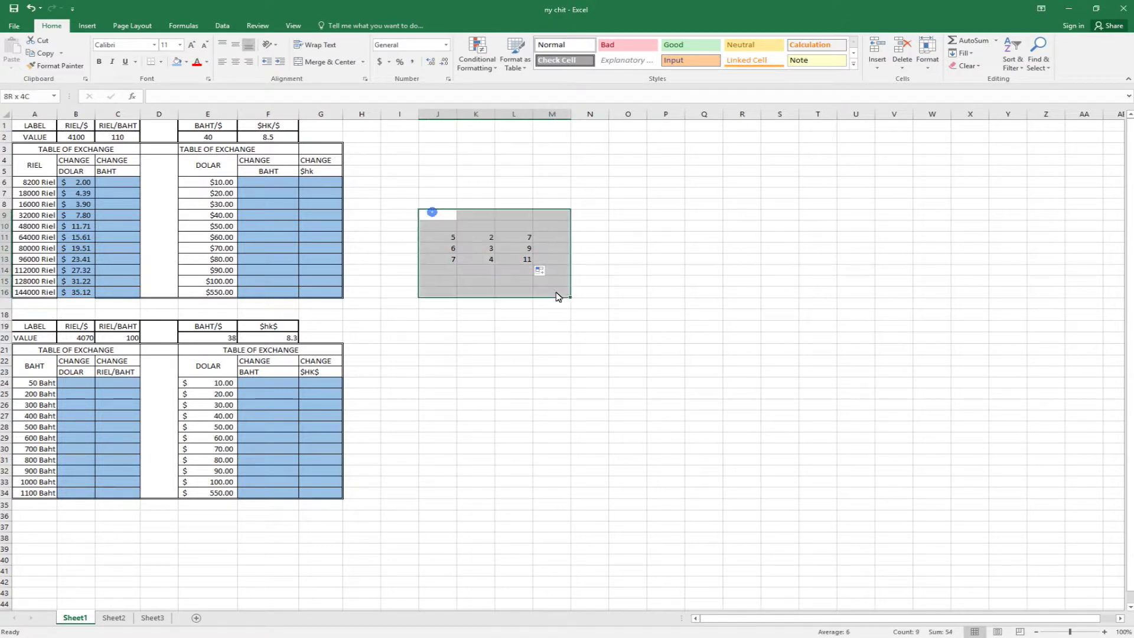
# Step: Delete the practice numbers and sums in J11:L13, then select C6
pyautogui.press('Delete')
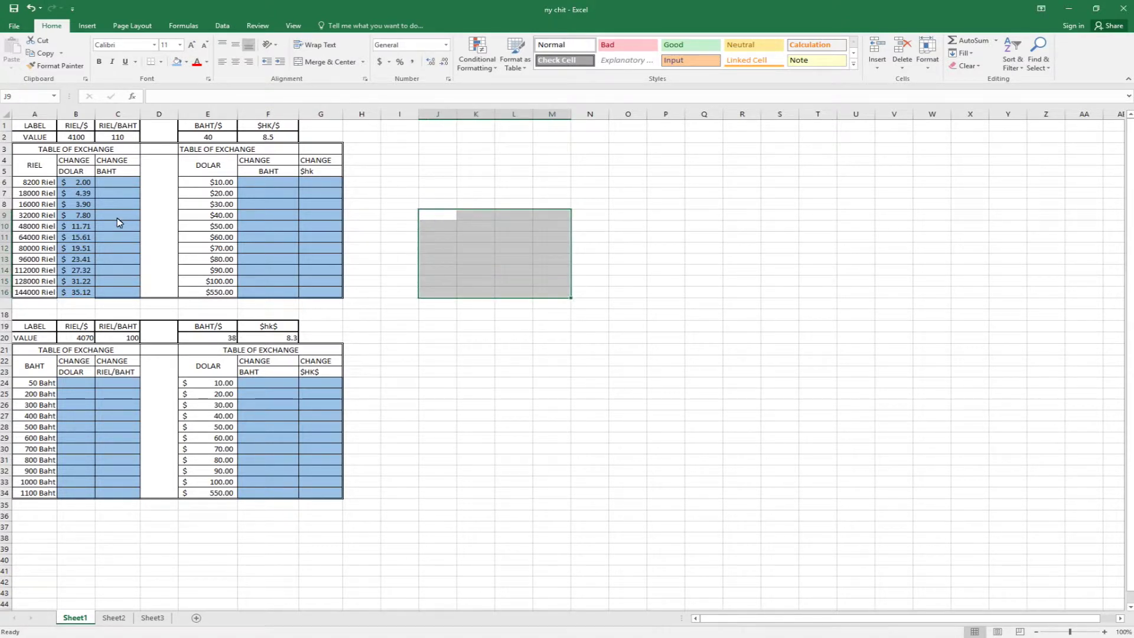
pyautogui.click(116, 185)
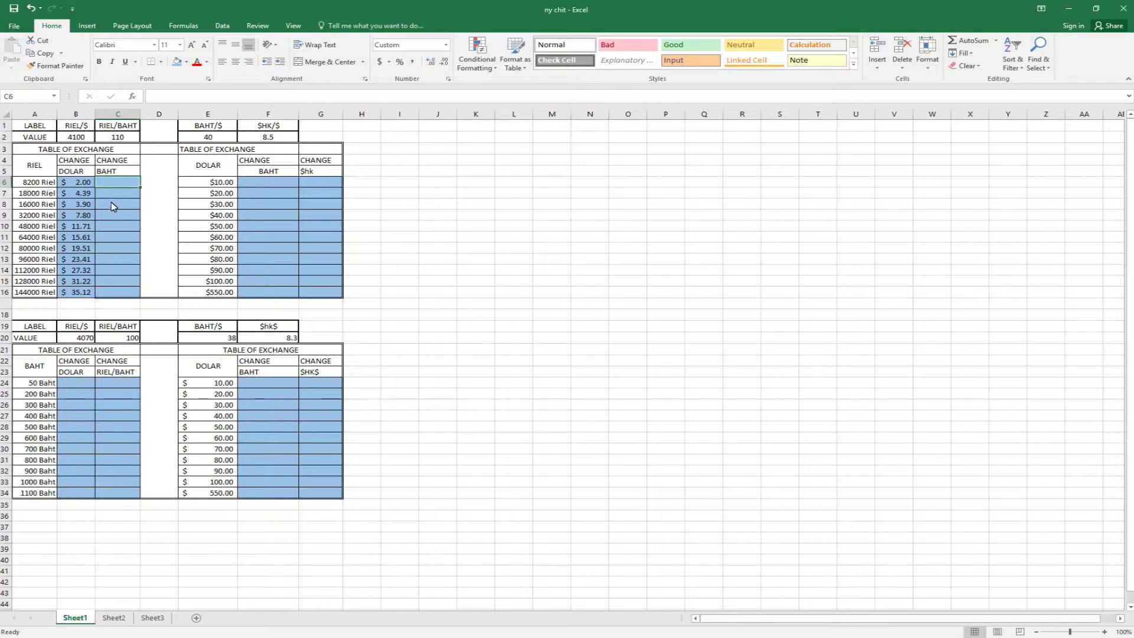
pyautogui.click(118, 182)
pyautogui.click(116, 181)
pyautogui.click(118, 184)
# Step: Review the exchange rates in row 2, including C2, and start C6's Baht formula with '='
pyautogui.moveTo(280, 140); pyautogui.dragTo(208, 137)
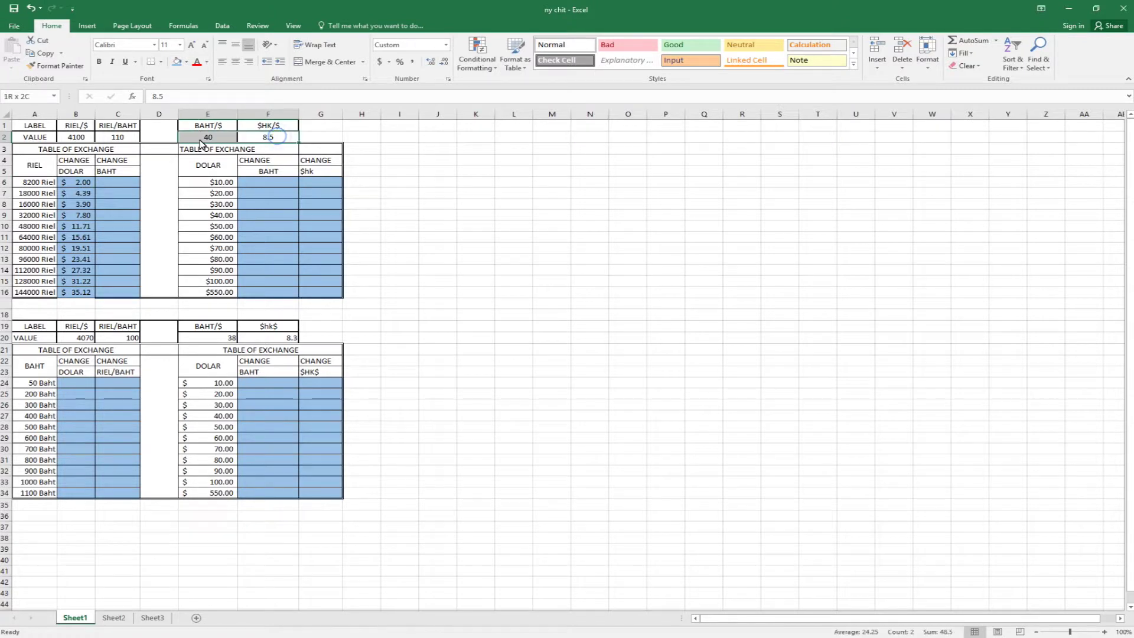
pyautogui.click(118, 137)
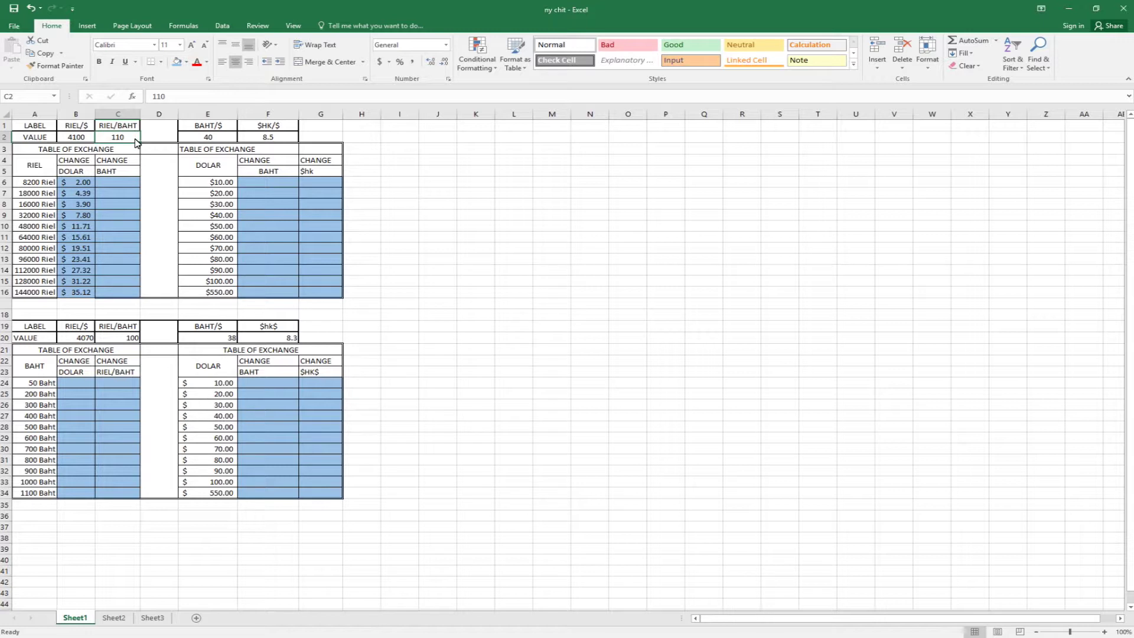
pyautogui.click(118, 185)
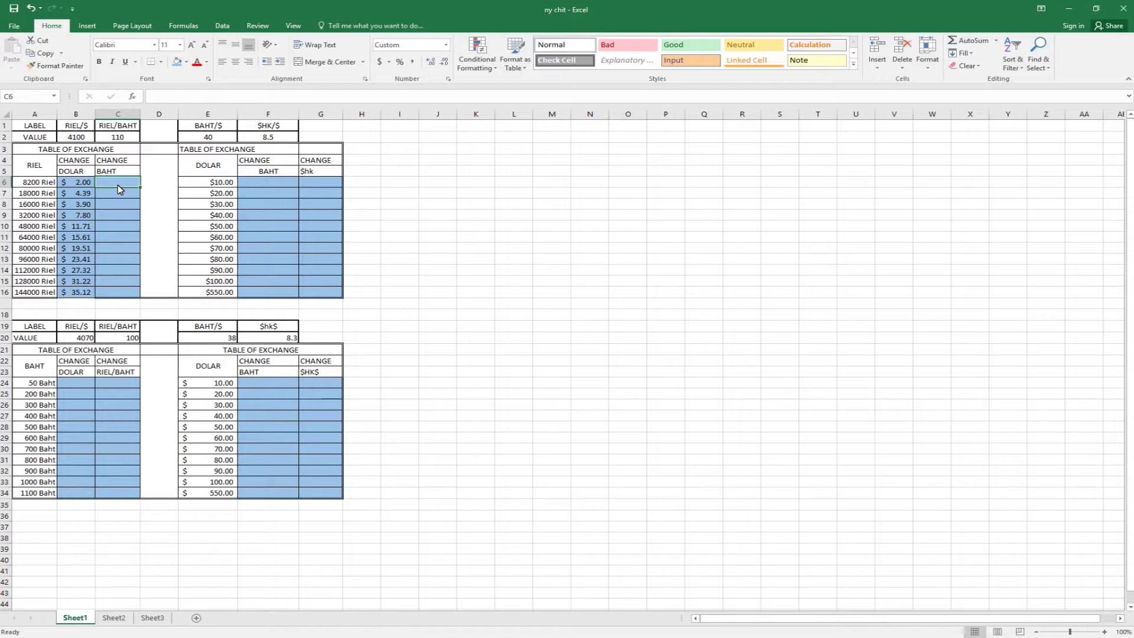
pyautogui.write('=')
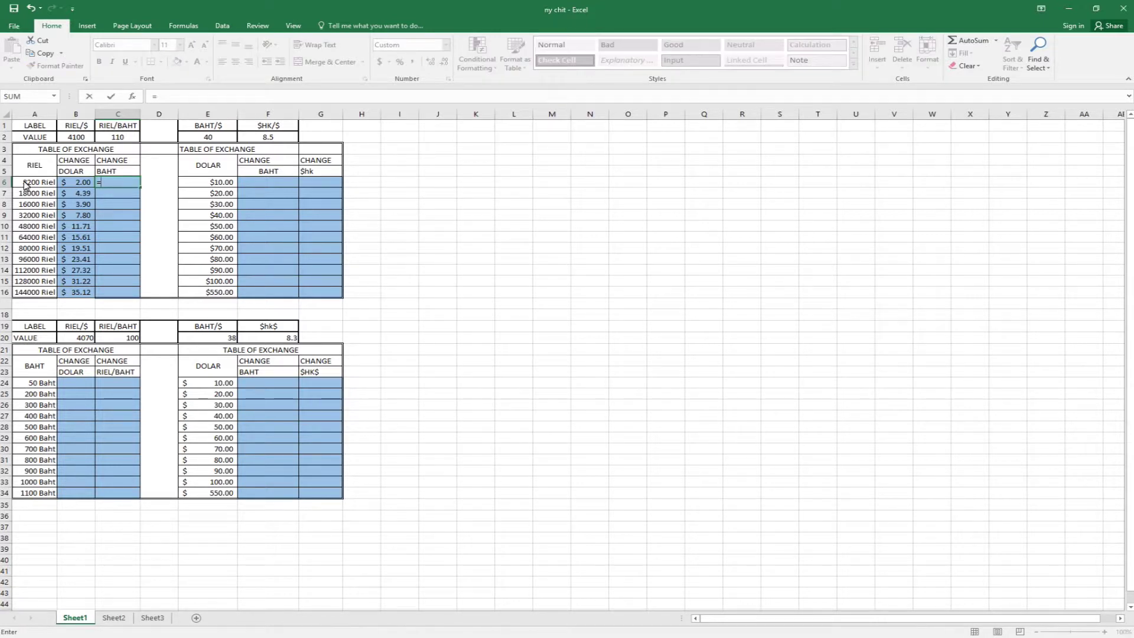
# Step: Enter =A6/$C$2 in C6 to convert 8200 Riel to 75 Baht
pyautogui.click(28, 185)
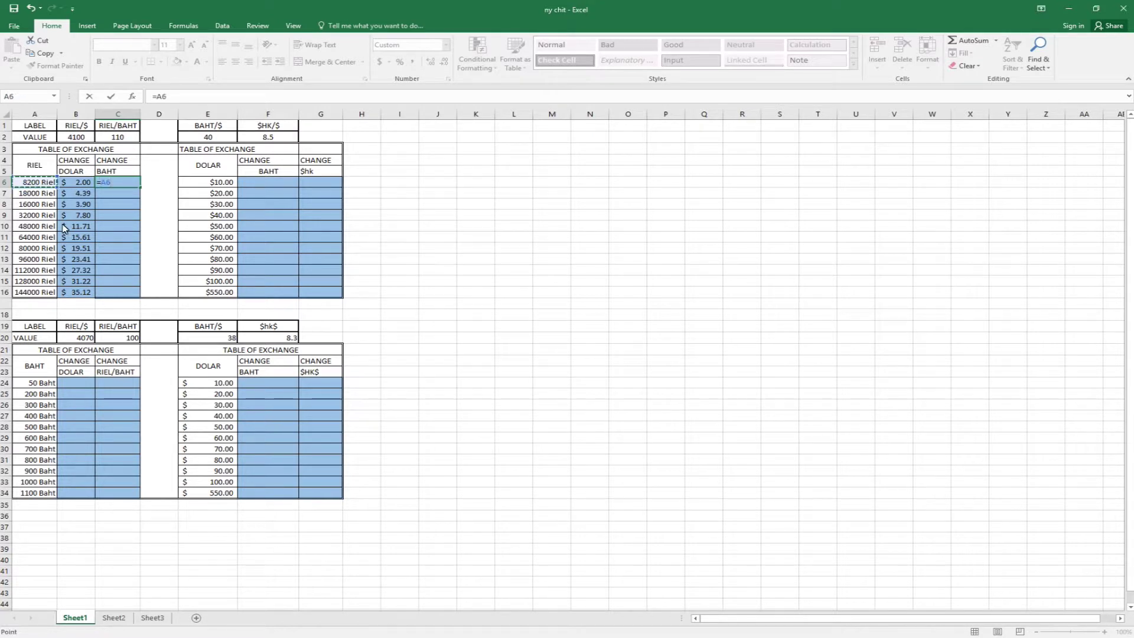
pyautogui.write('/')
pyautogui.click(112, 142)
pyautogui.press('F4')
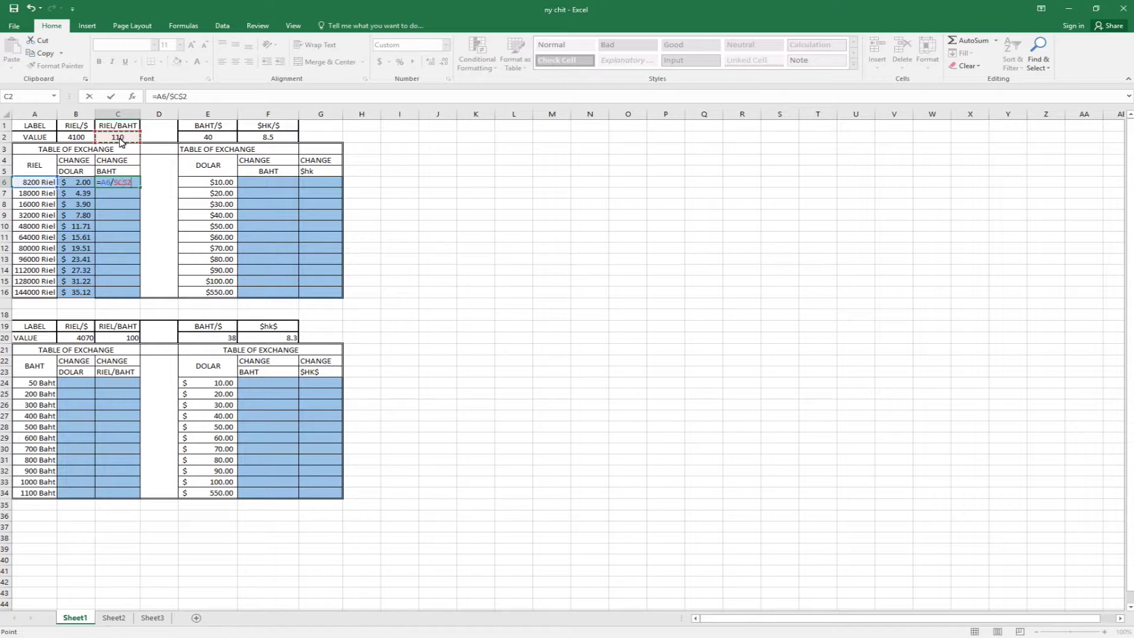
pyautogui.press('Return')
pyautogui.click(112, 183)
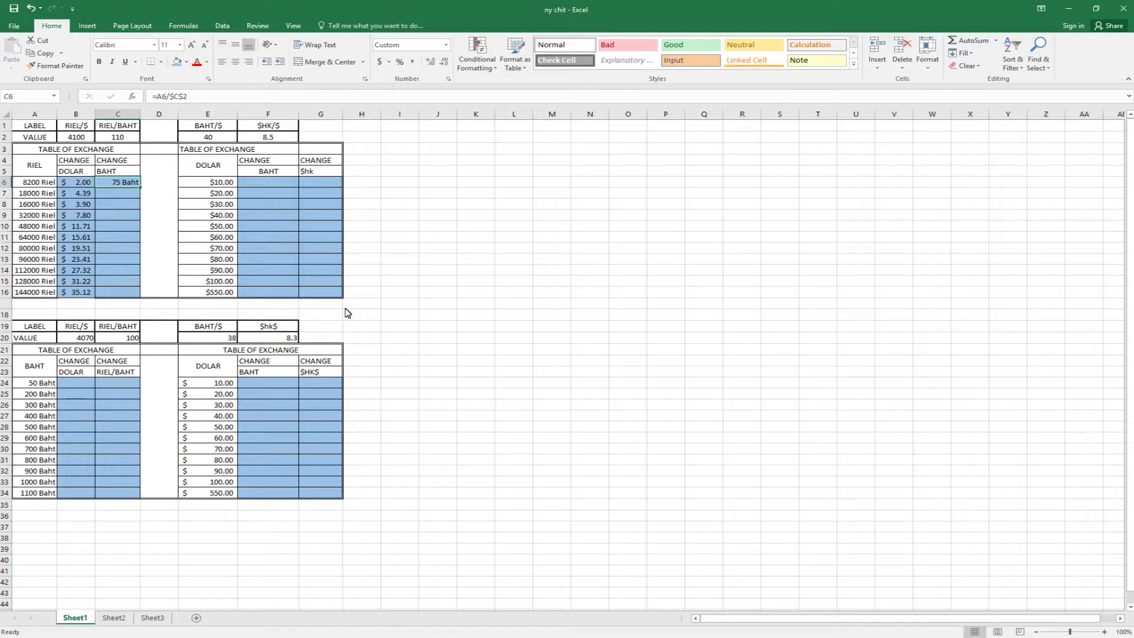
pyautogui.click(36, 186)
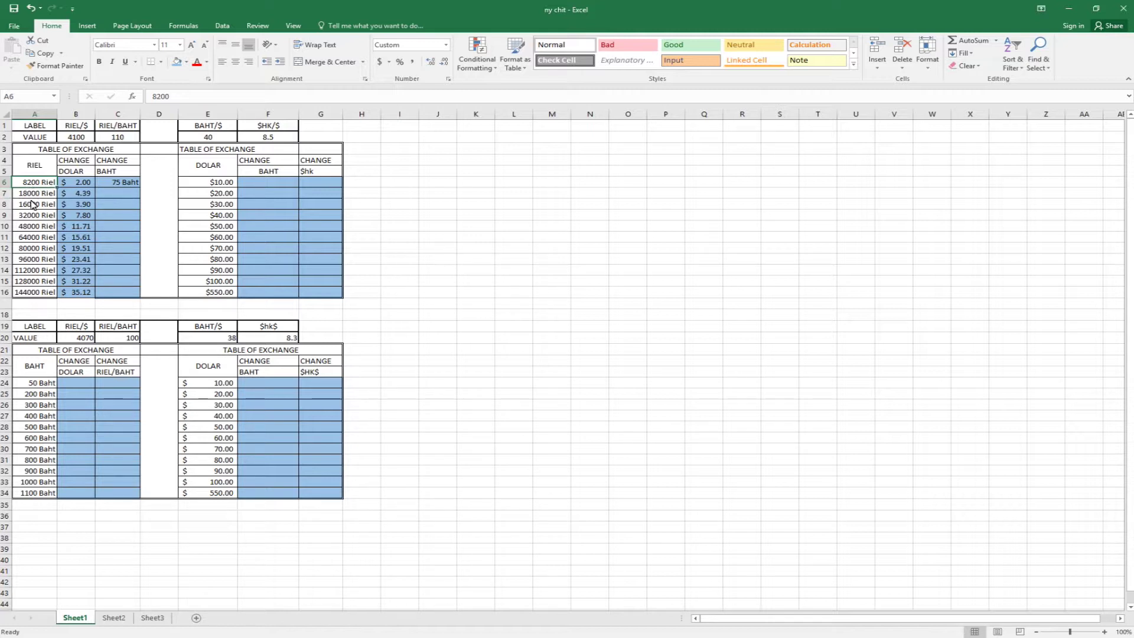
# Step: Fill the Baht formula from C6 down to C16
pyautogui.click(111, 184)
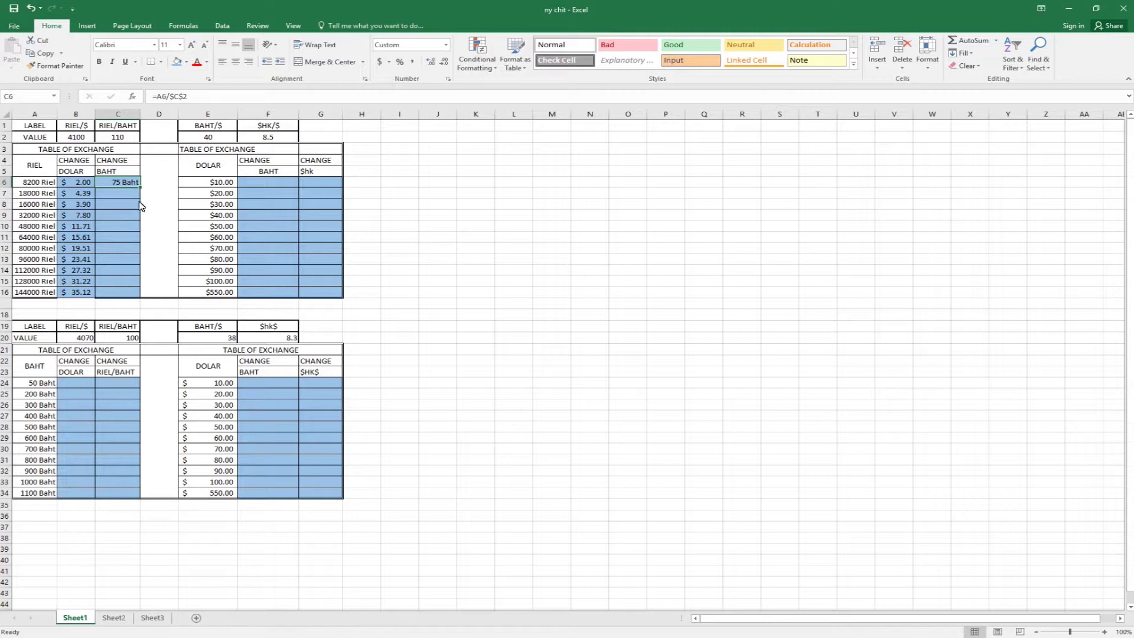
pyautogui.click(118, 181)
pyautogui.moveTo(141, 189); pyautogui.dragTo(129, 305)
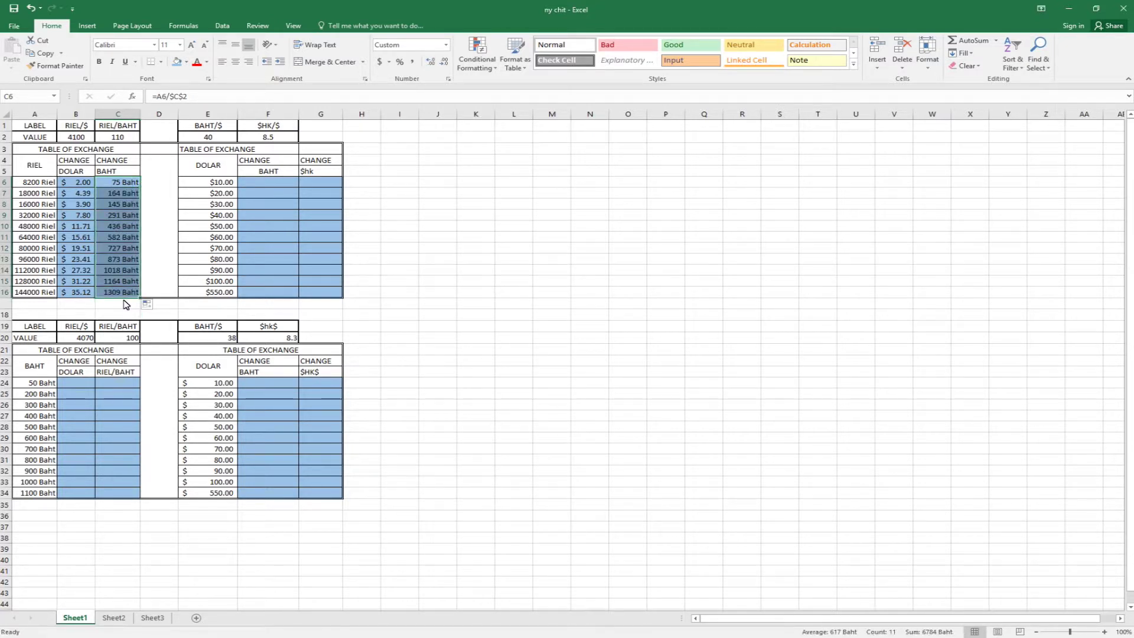
pyautogui.click(83, 305)
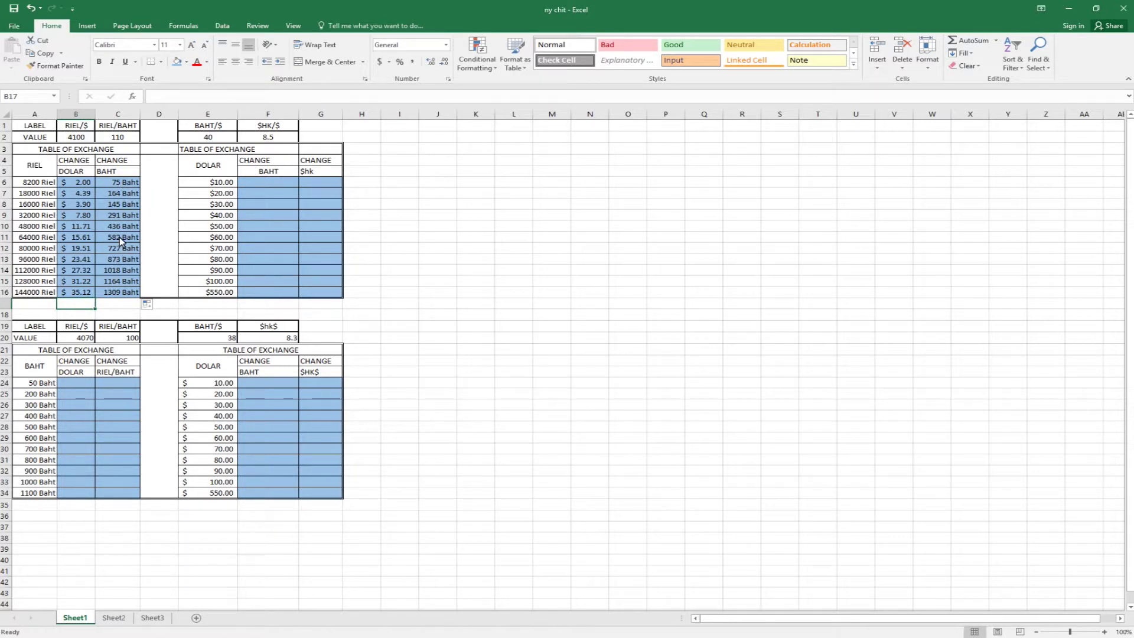
# Step: Check the copied Baht formulas, then select C6:C16
pyautogui.click(120, 236)
pyautogui.click(41, 182)
pyautogui.click(38, 215)
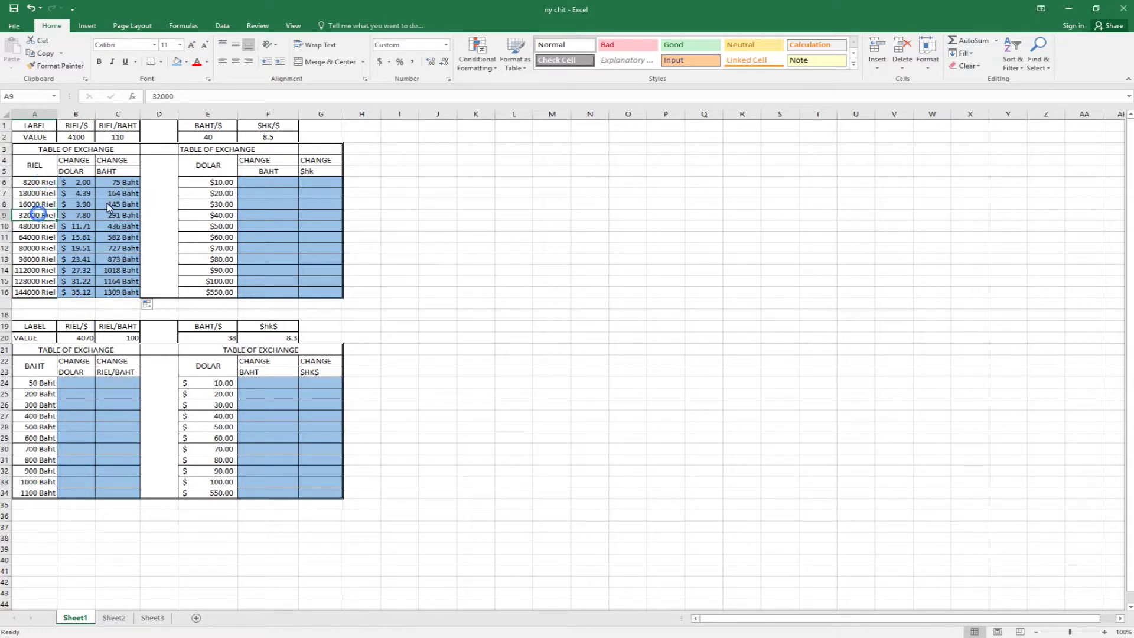
pyautogui.click(129, 185)
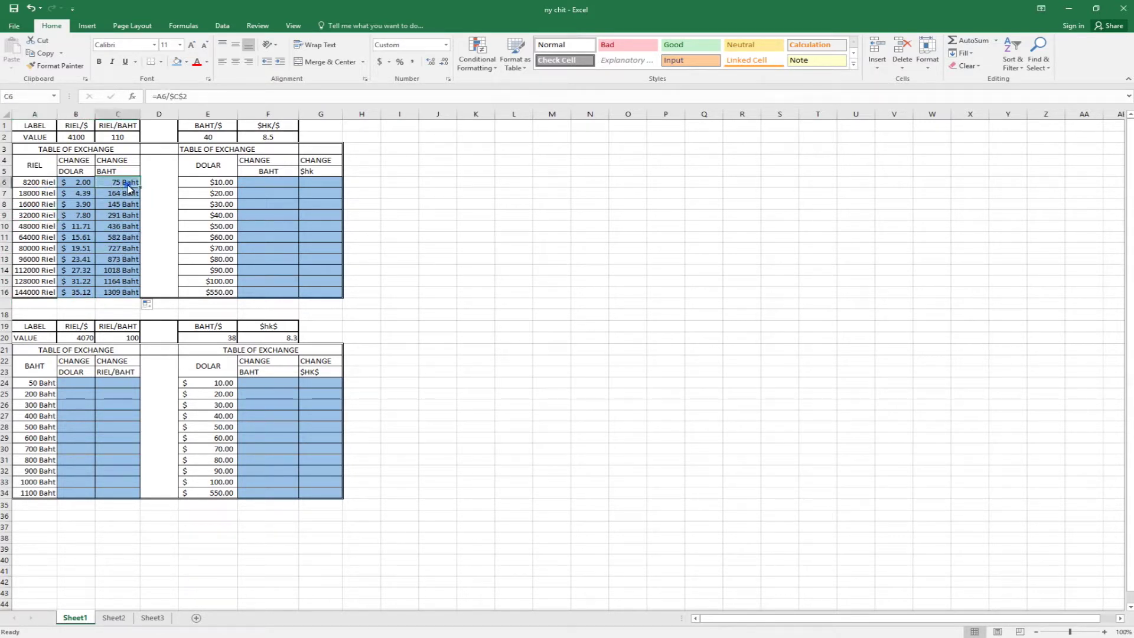
pyautogui.click(121, 260)
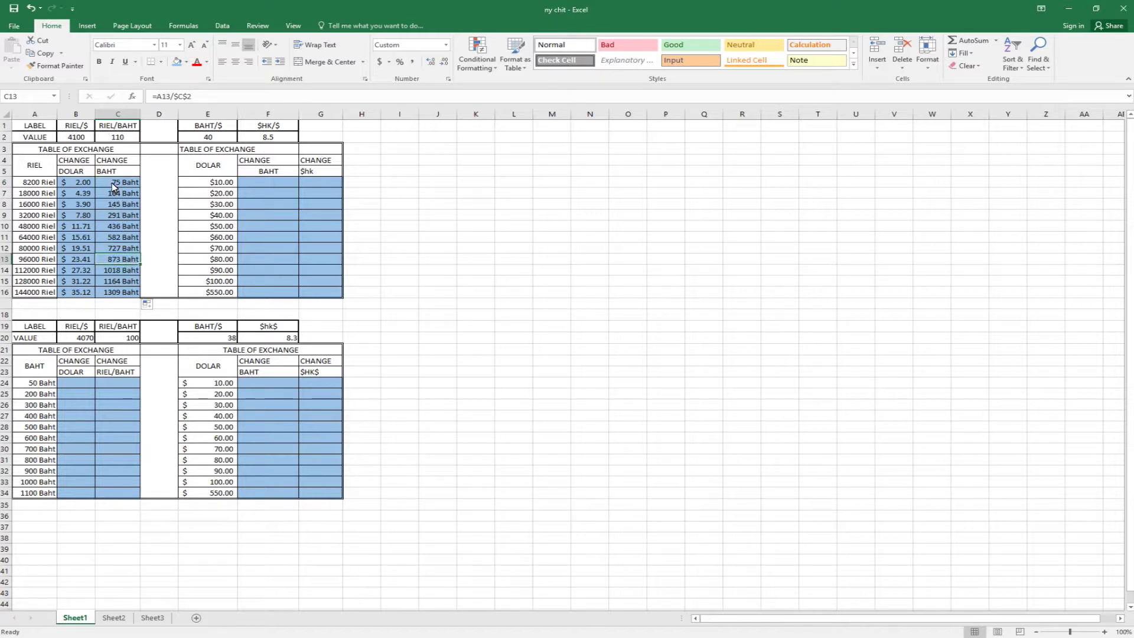
pyautogui.moveTo(112, 182); pyautogui.dragTo(106, 274)
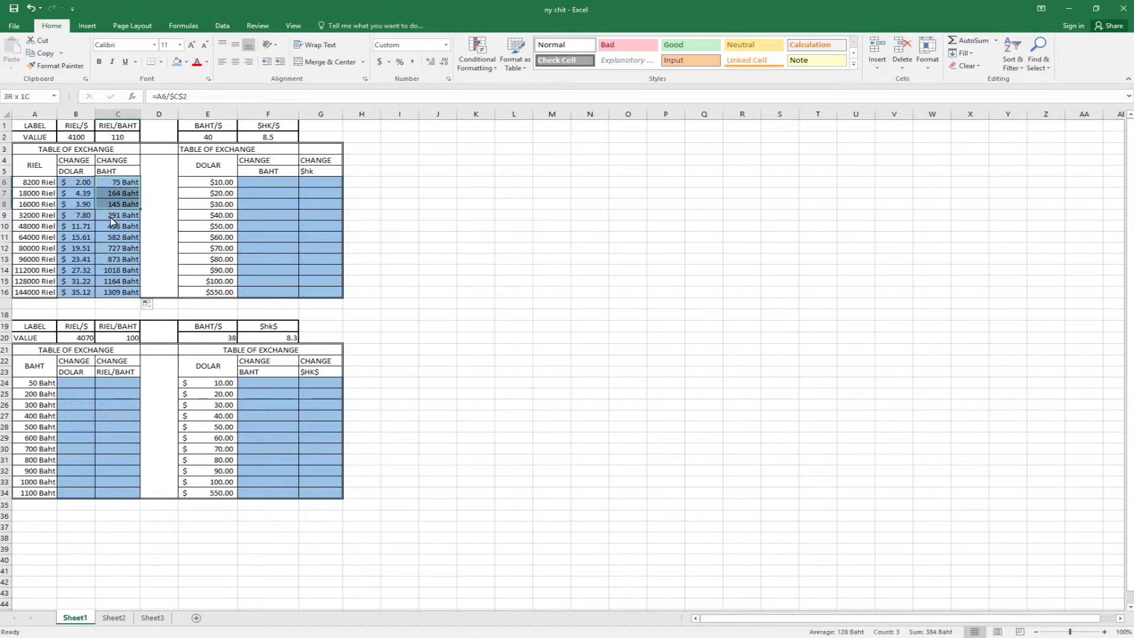
pyautogui.moveTo(107, 275); pyautogui.dragTo(102, 295)
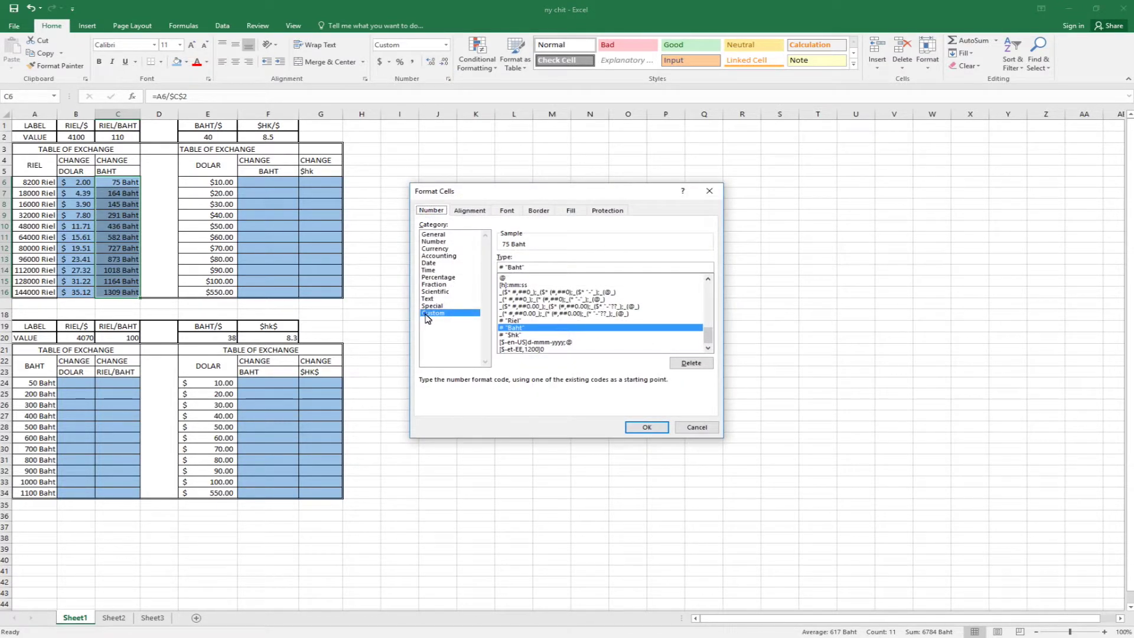
# Step: Change C6:C16's custom number format to 0 "B" so amounts read like 75 B
pyautogui.moveTo(708, 337); pyautogui.dragTo(707, 286)
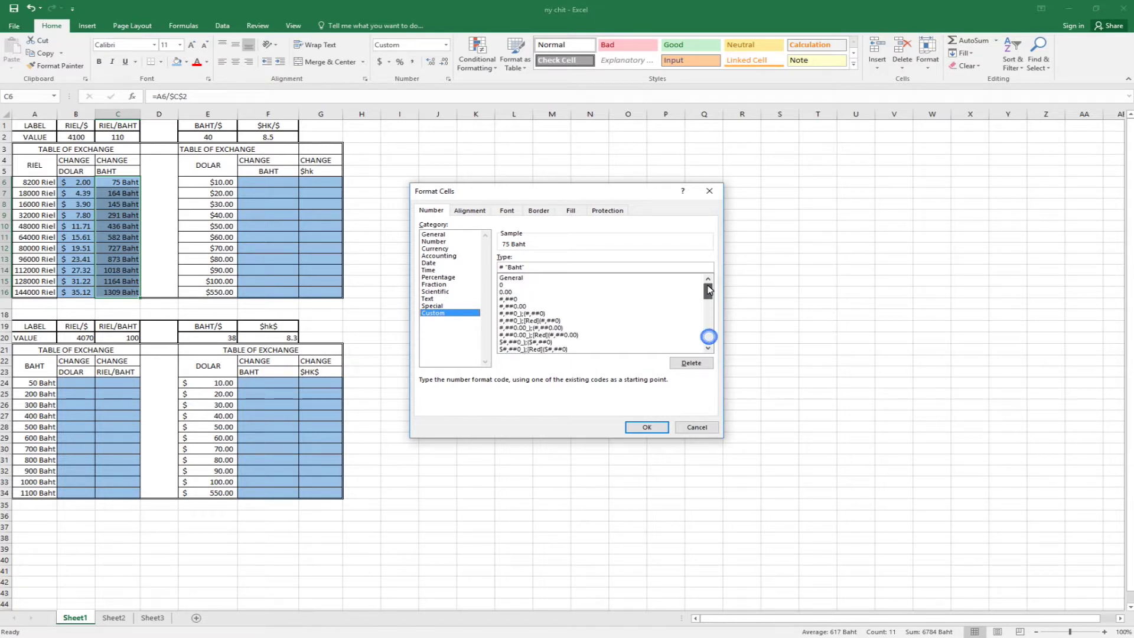
pyautogui.click(503, 285)
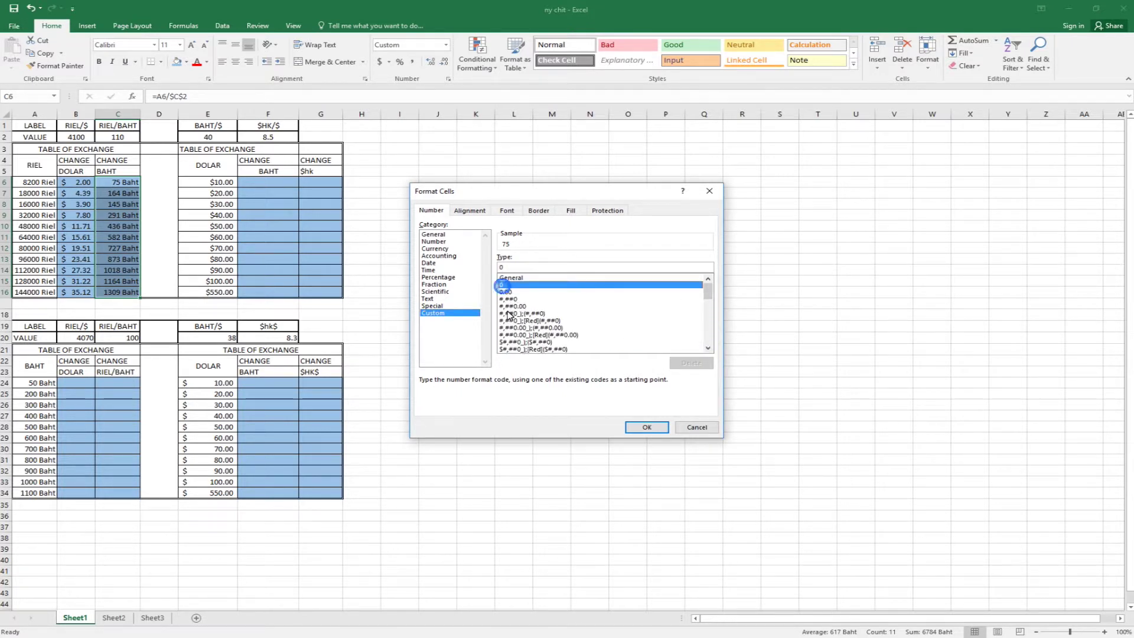
pyautogui.click(506, 298)
pyautogui.click(506, 306)
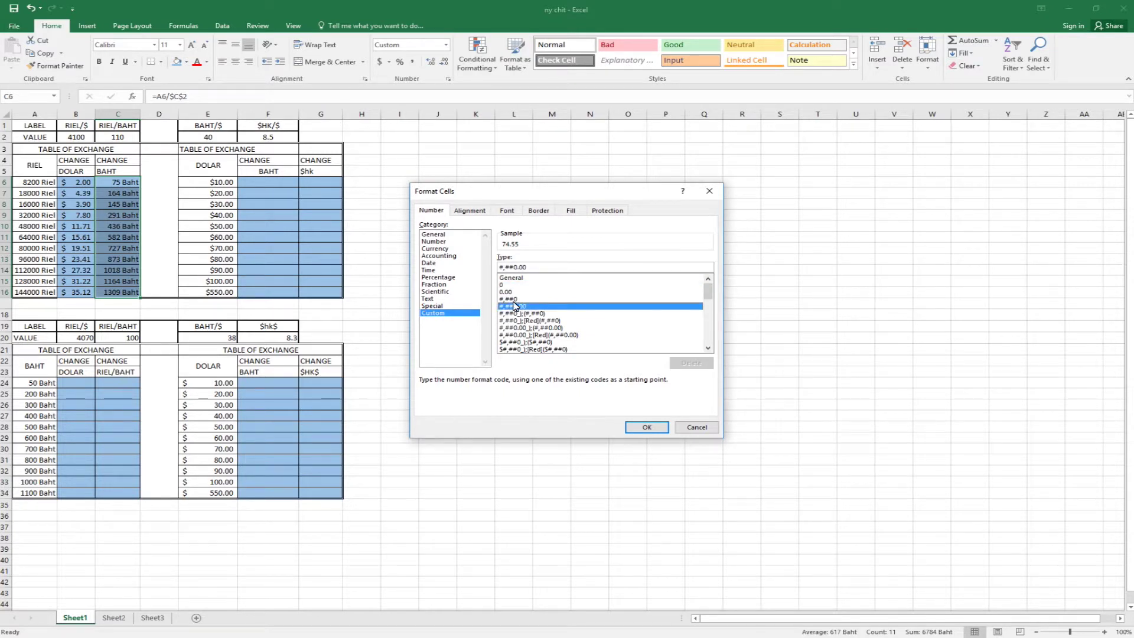
pyautogui.click(502, 285)
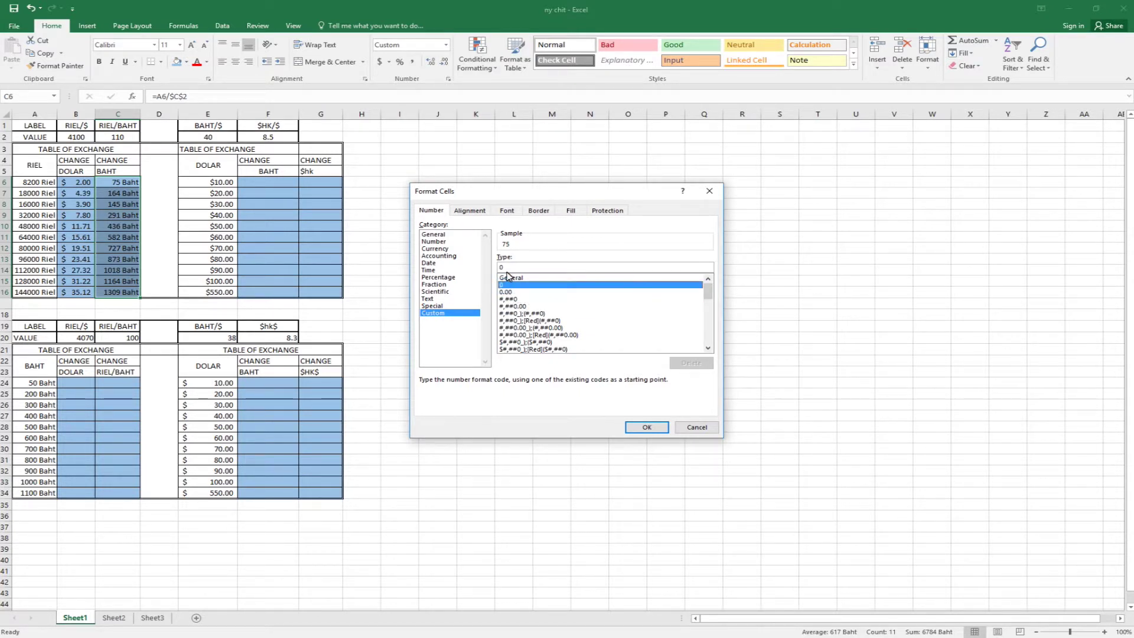
pyautogui.click(510, 267)
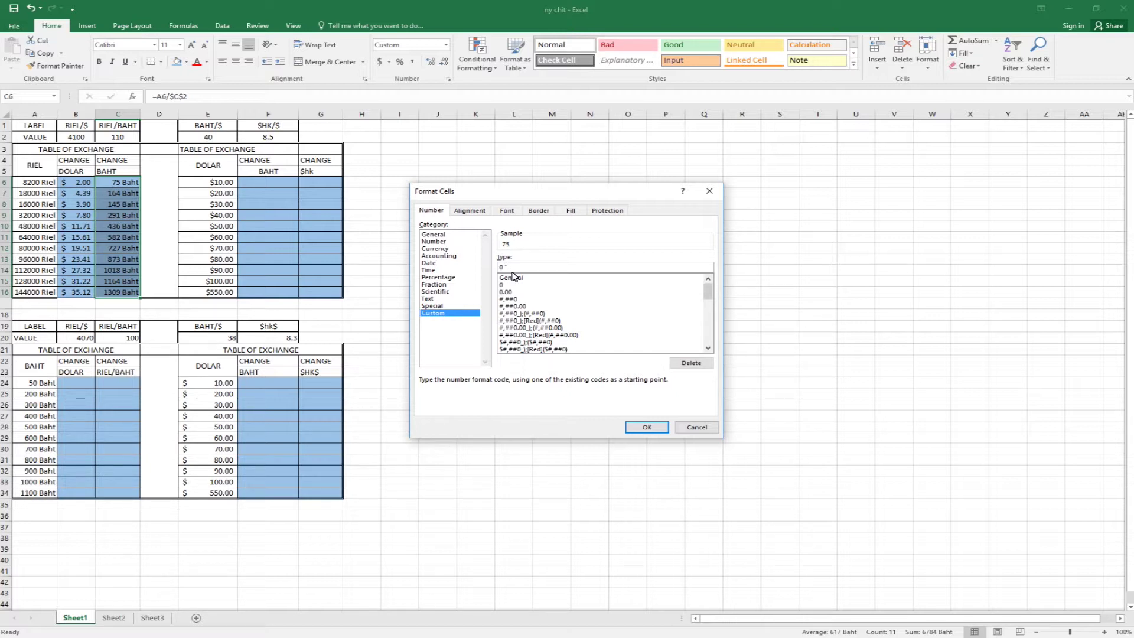
pyautogui.write('B')
pyautogui.click(641, 428)
pyautogui.click(444, 328)
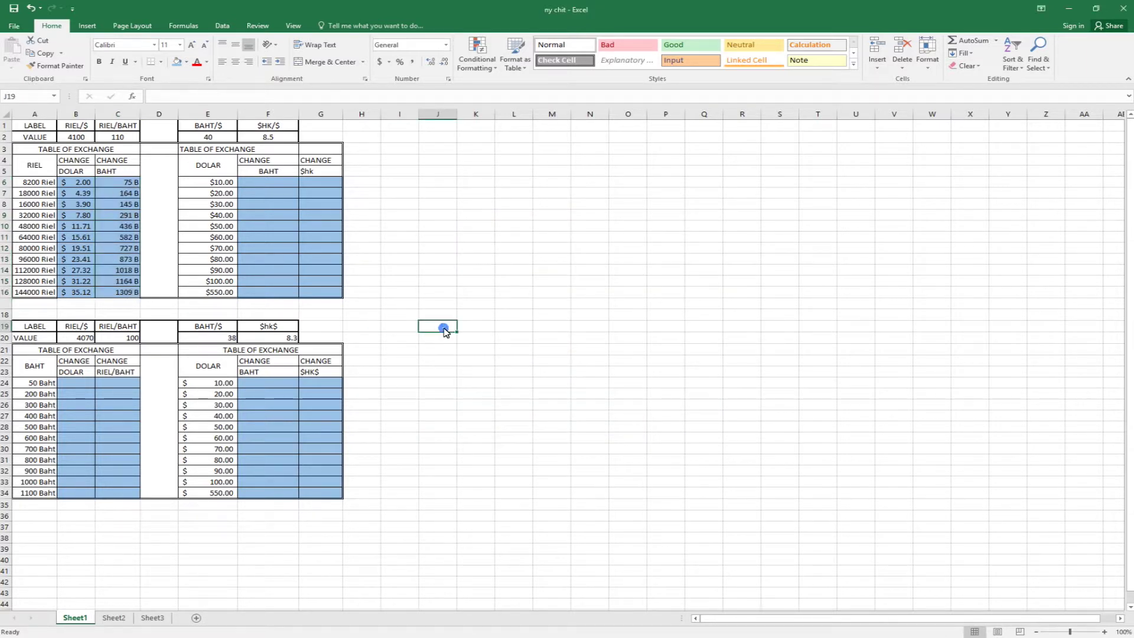
pyautogui.click(119, 221)
pyautogui.click(119, 228)
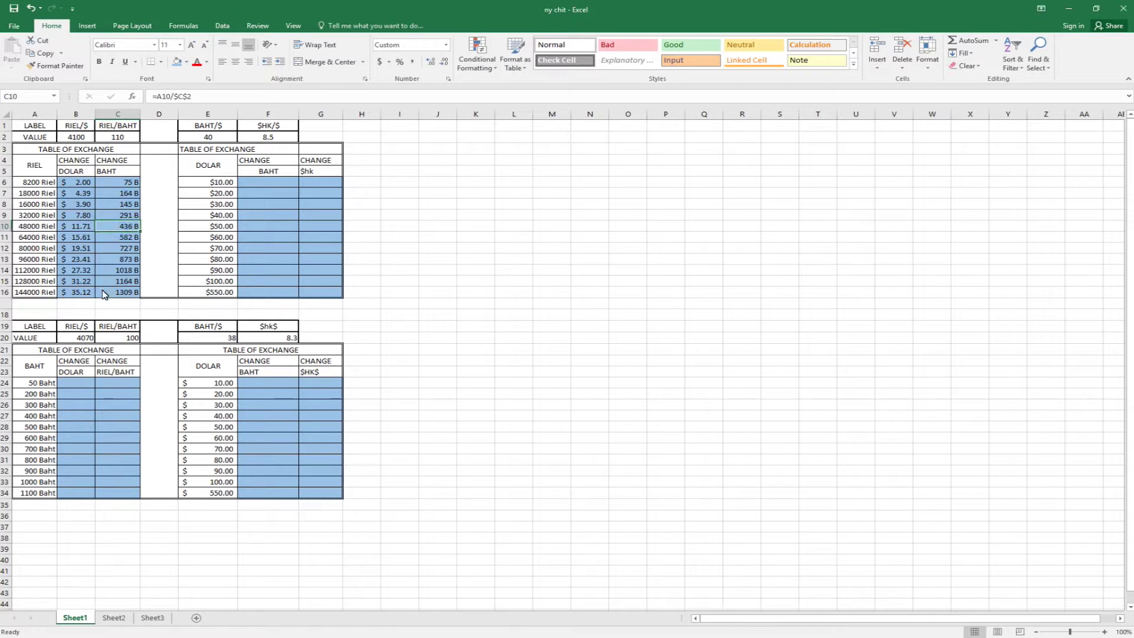
pyautogui.click(267, 182)
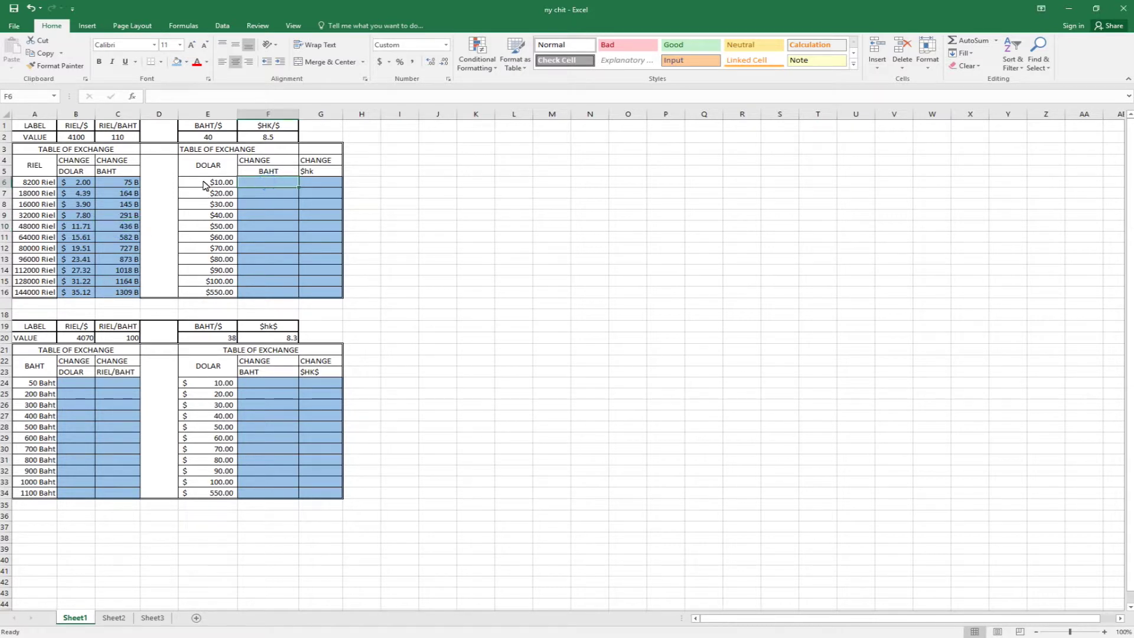
pyautogui.click(204, 185)
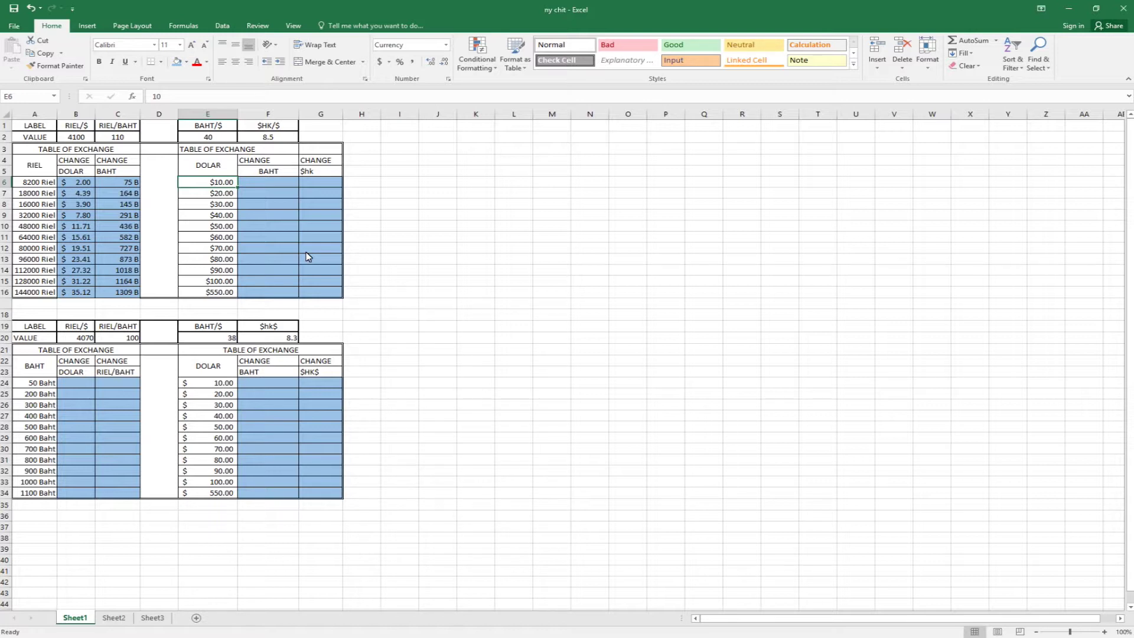
pyautogui.click(267, 174)
pyautogui.click(317, 171)
pyautogui.click(266, 185)
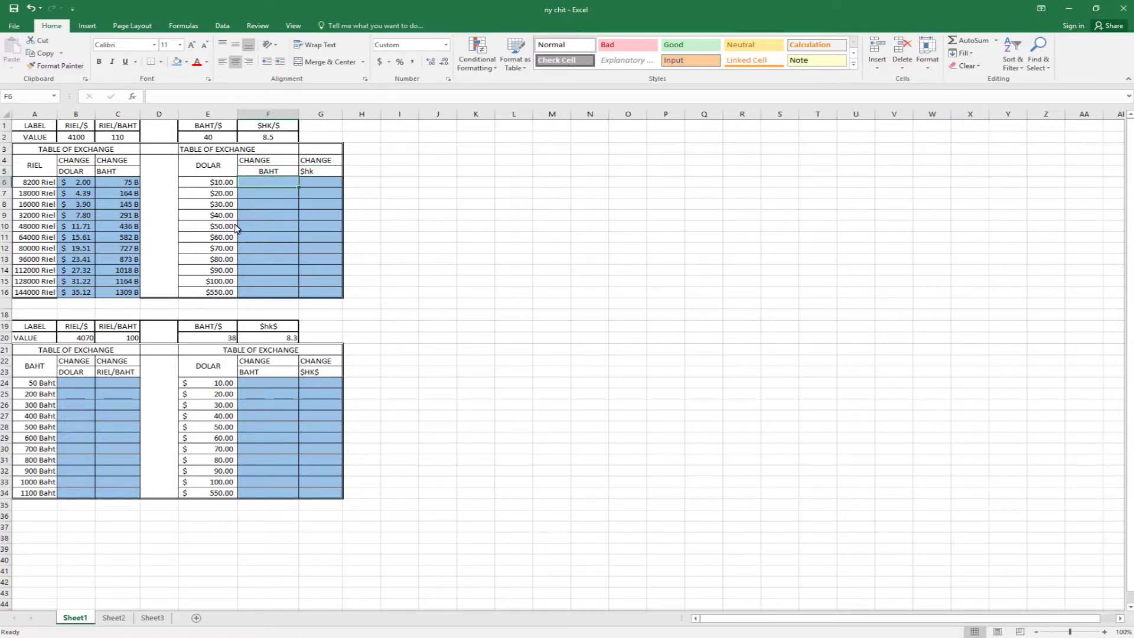
pyautogui.click(269, 141)
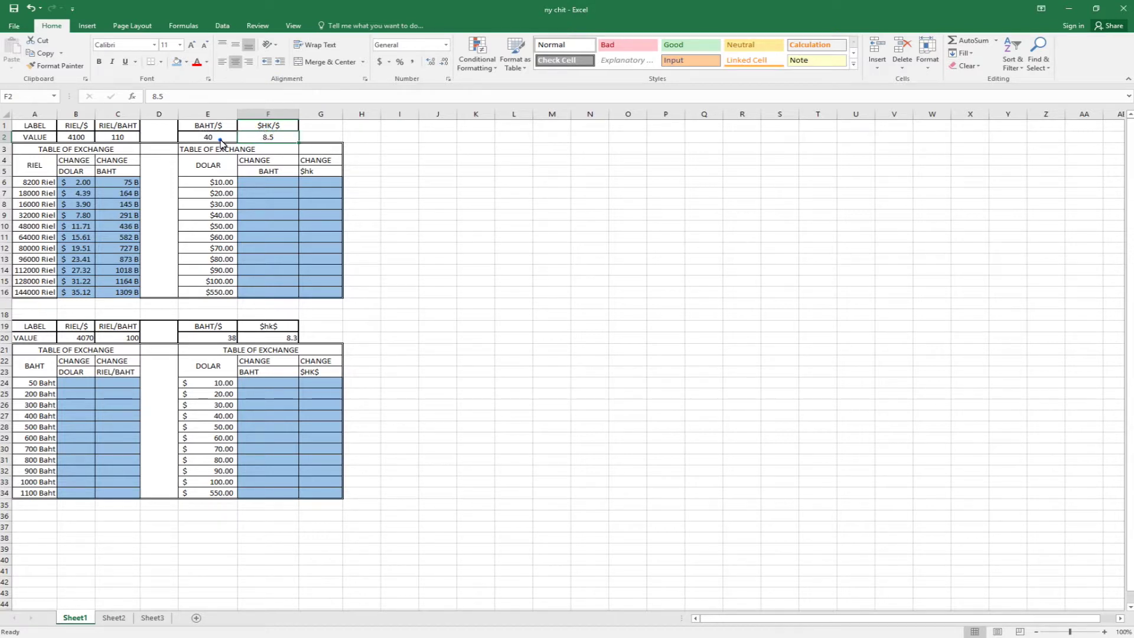
pyautogui.click(219, 138)
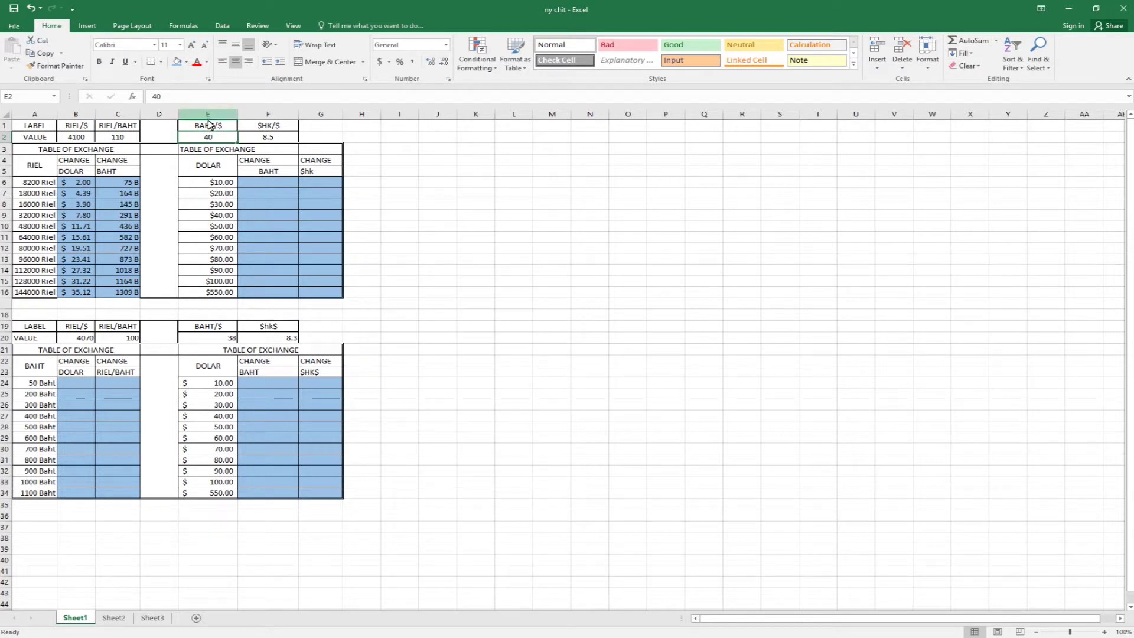
pyautogui.click(270, 183)
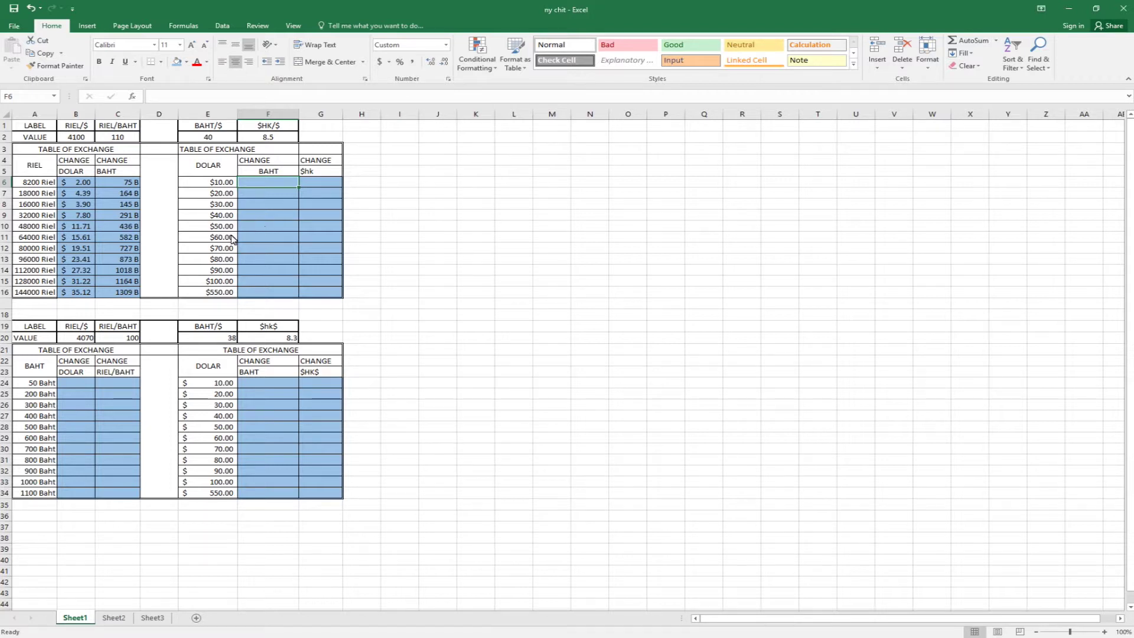
# Step: Enter =E6*$E$2 in F6 and fill it down to F16, giving 400 to 22000 Baht
pyautogui.write('=')
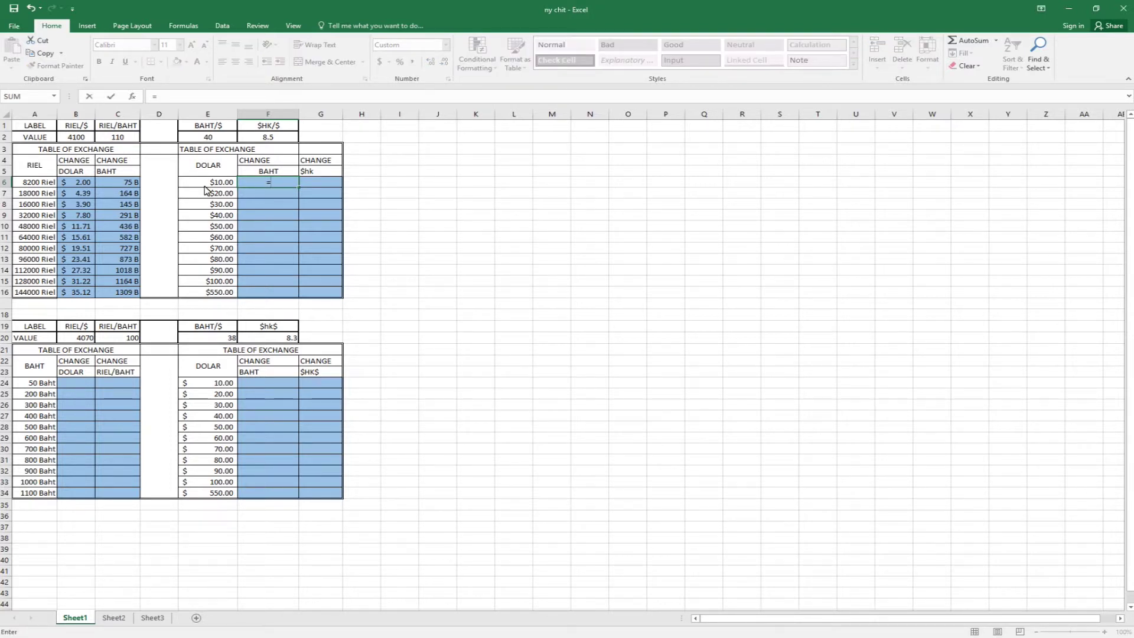
pyautogui.click(207, 184)
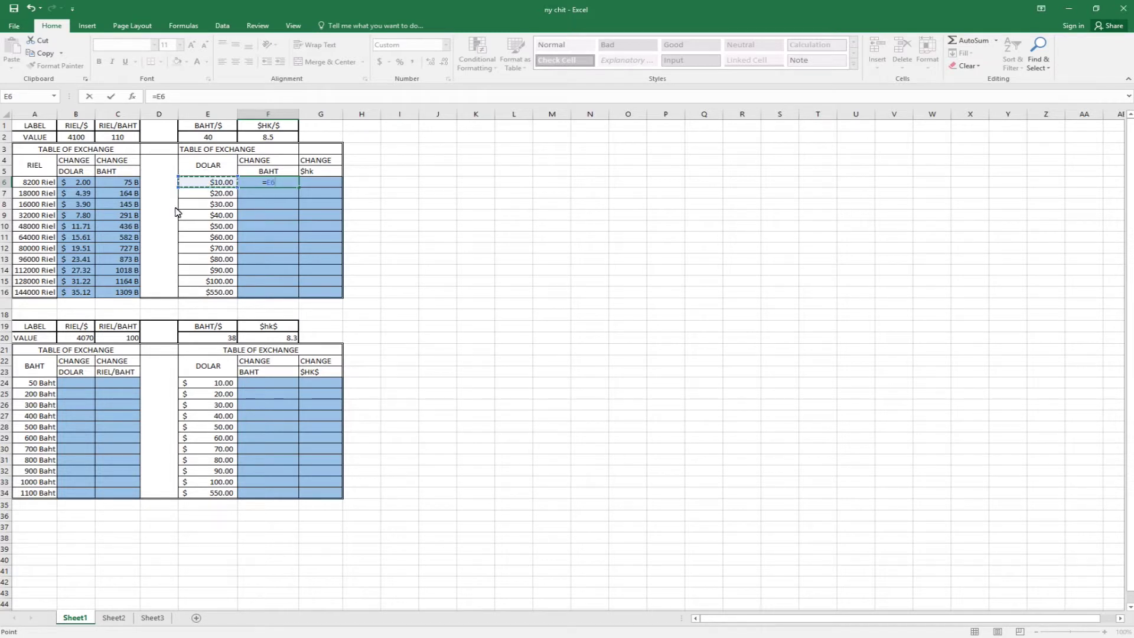
pyautogui.write('*')
pyautogui.click(210, 140)
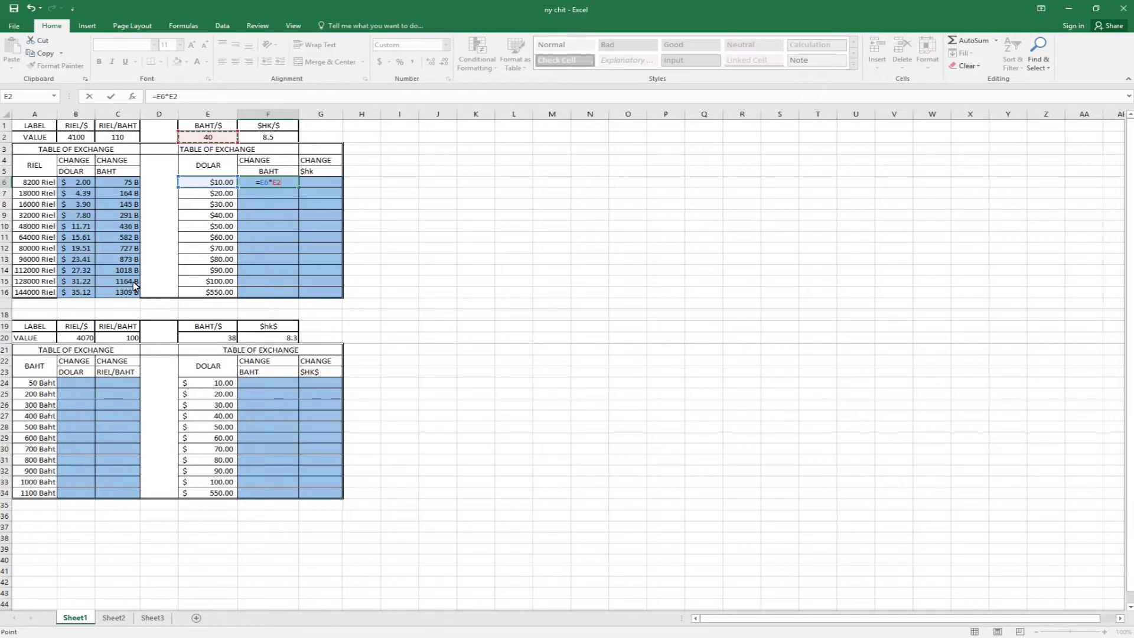
pyautogui.press('F4')
pyautogui.press('Return')
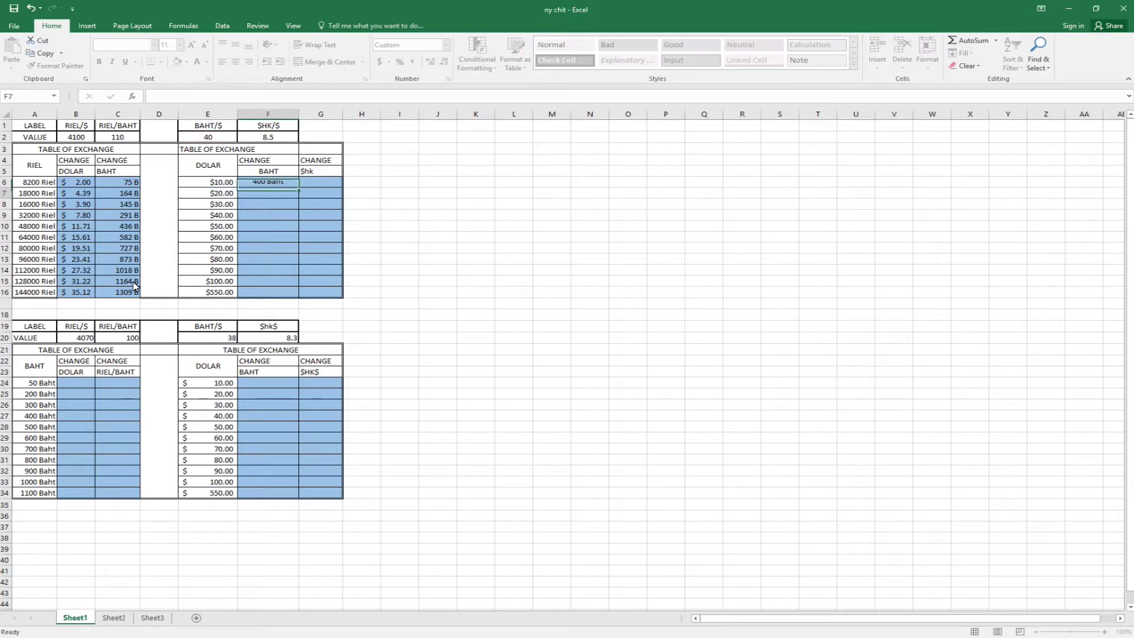
pyautogui.click(272, 183)
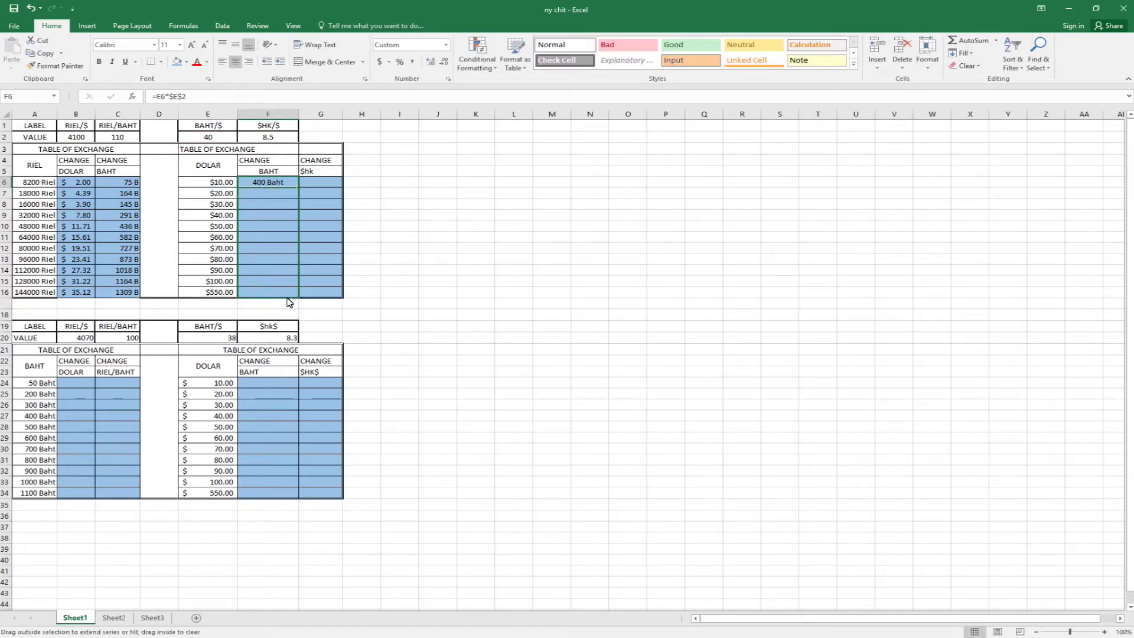
pyautogui.moveTo(299, 187); pyautogui.dragTo(289, 303)
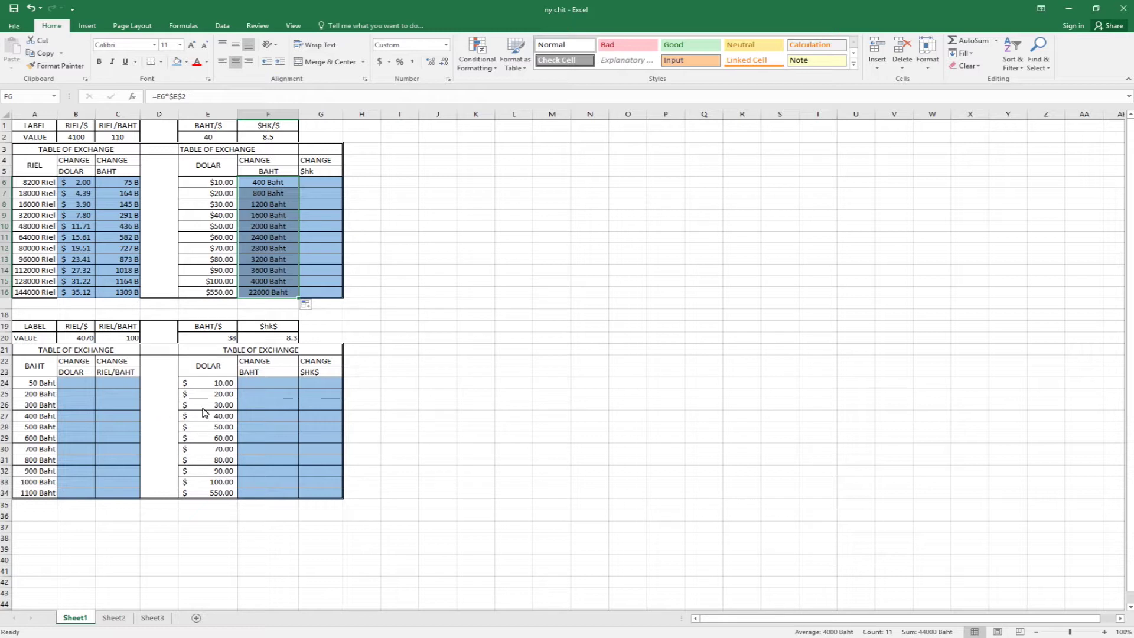
pyautogui.click(320, 181)
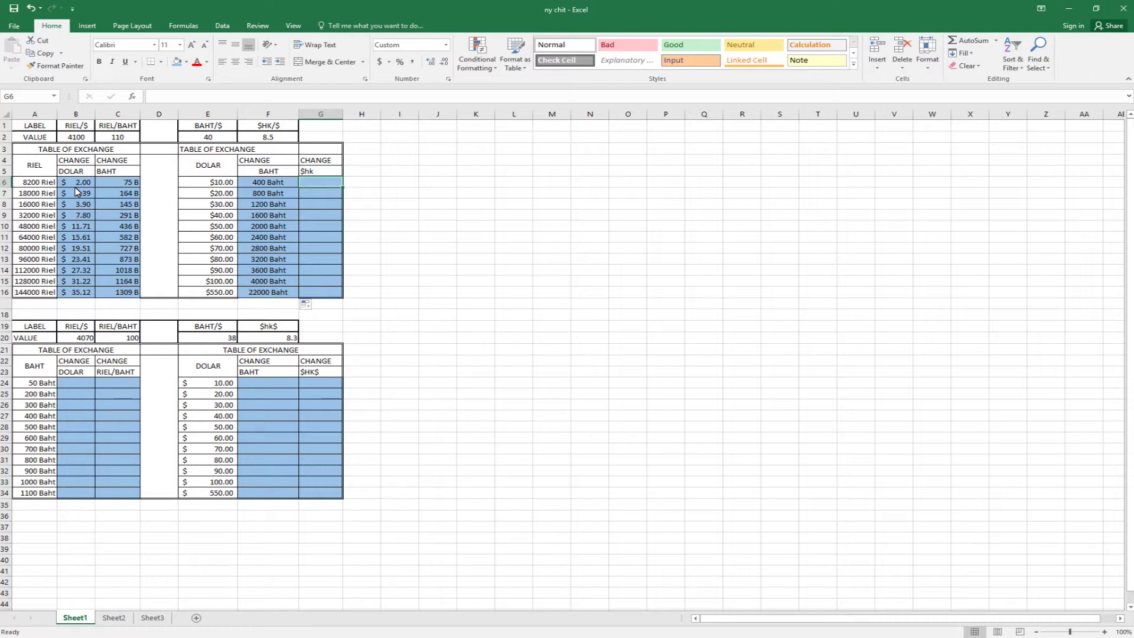
# Step: Enter =E6*$F$2 in G6 and fill it down through G16
pyautogui.write('=')
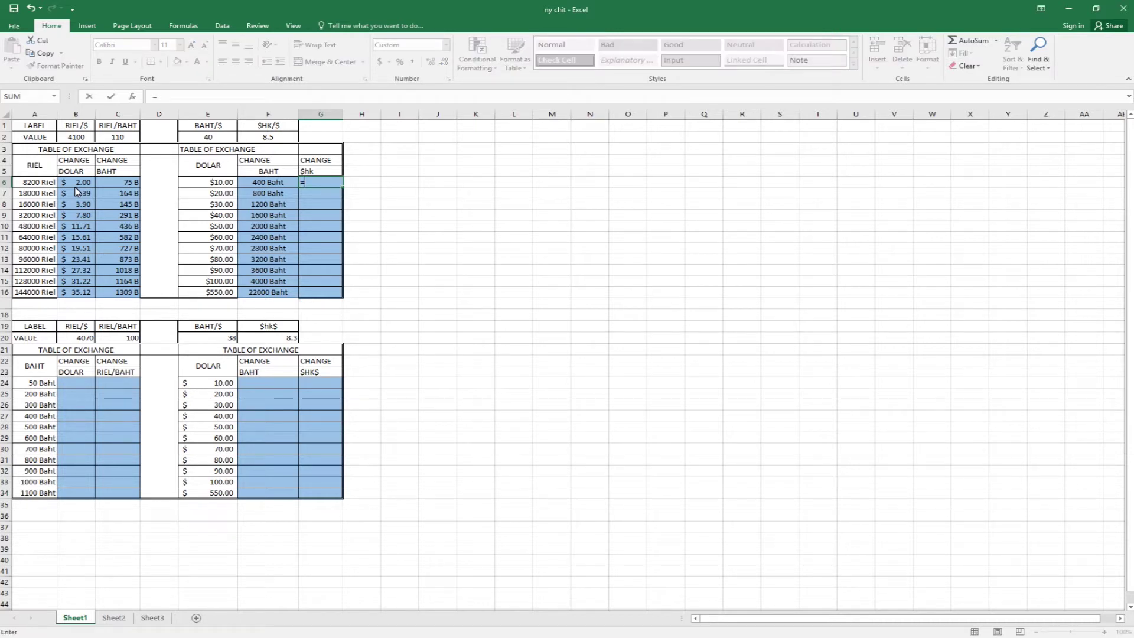
pyautogui.click(207, 184)
pyautogui.write('*')
pyautogui.click(262, 137)
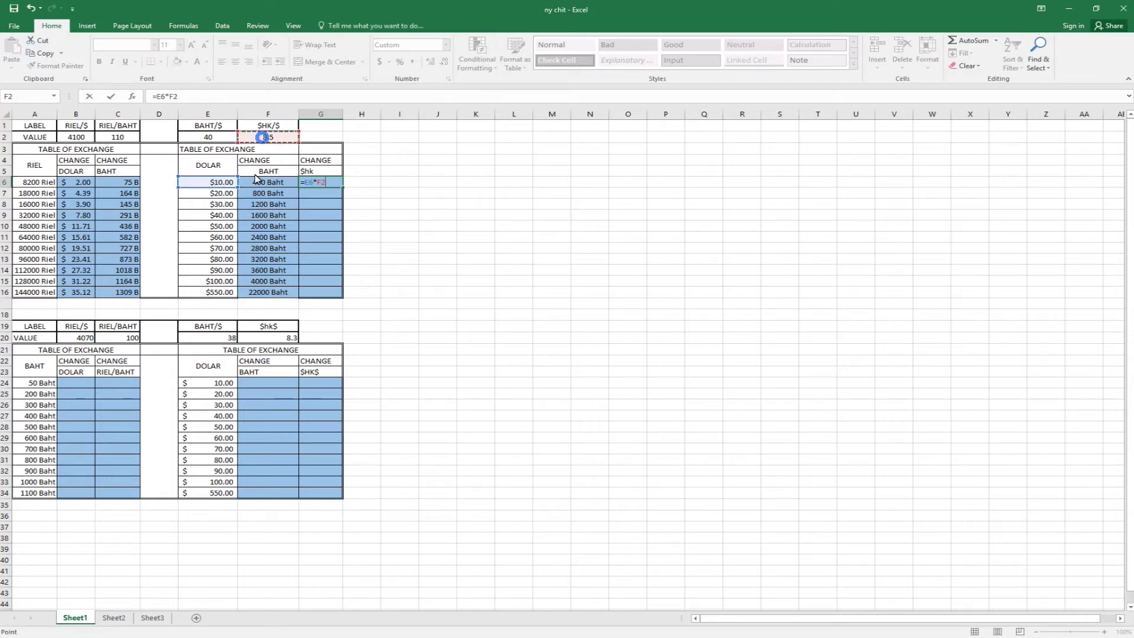
pyautogui.press('F4')
pyautogui.press('Return')
pyautogui.click(320, 182)
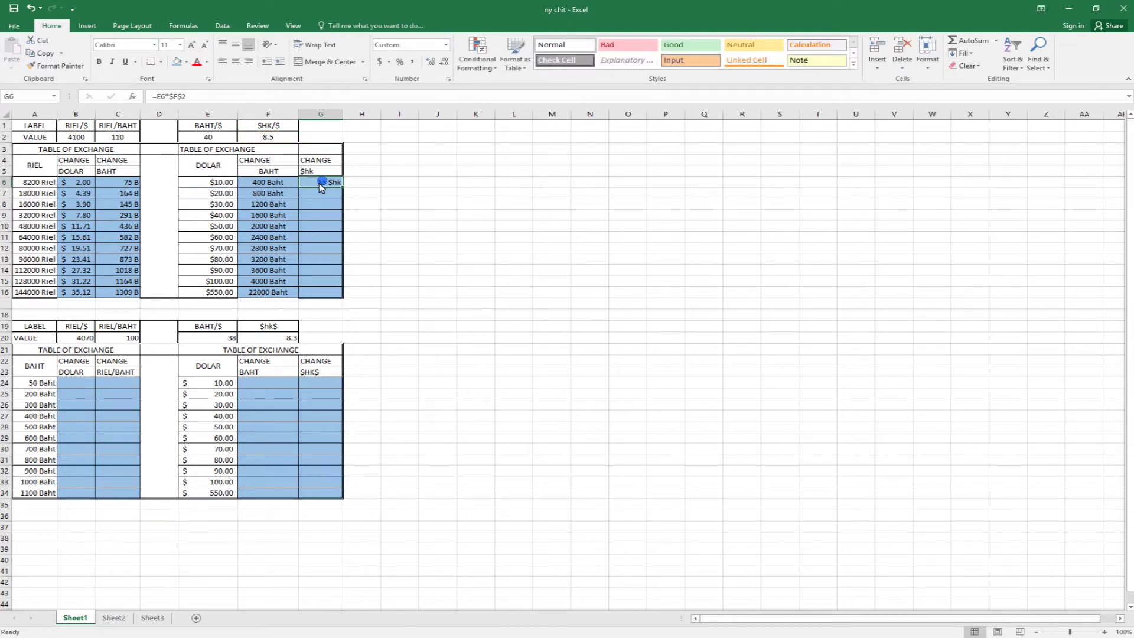
pyautogui.moveTo(341, 188); pyautogui.dragTo(329, 306)
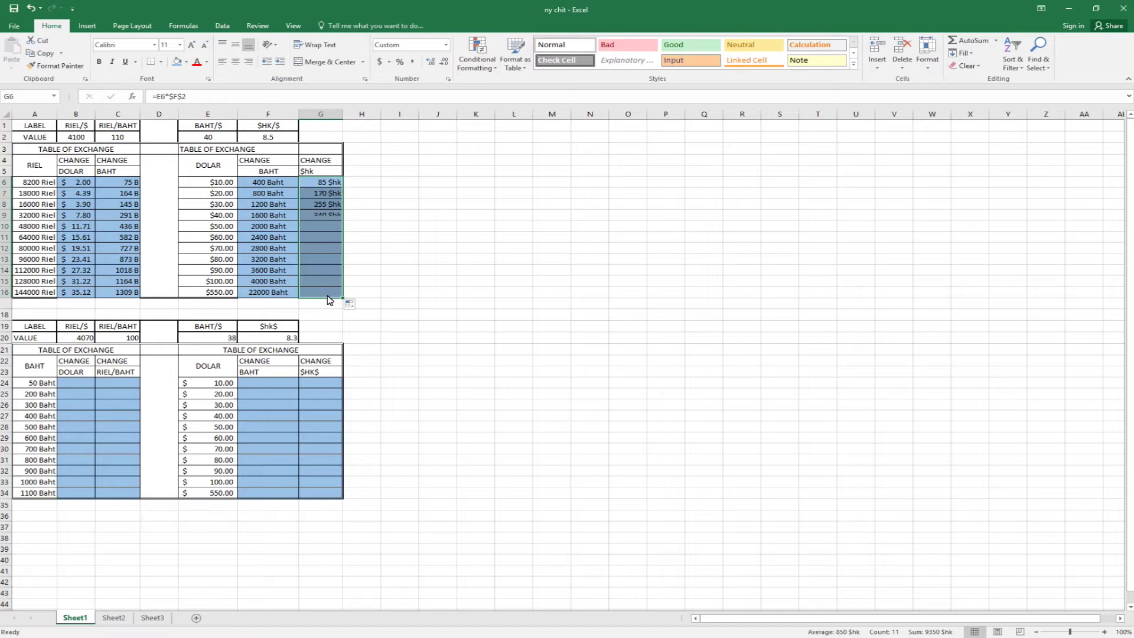
pyautogui.click(323, 185)
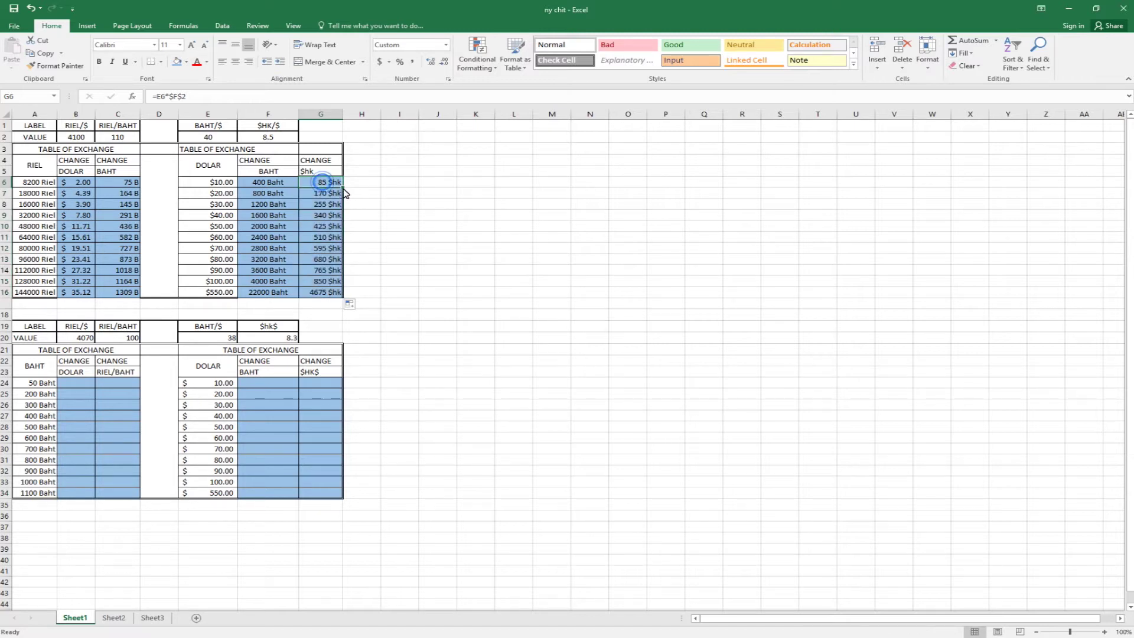
pyautogui.moveTo(342, 187); pyautogui.dragTo(331, 304)
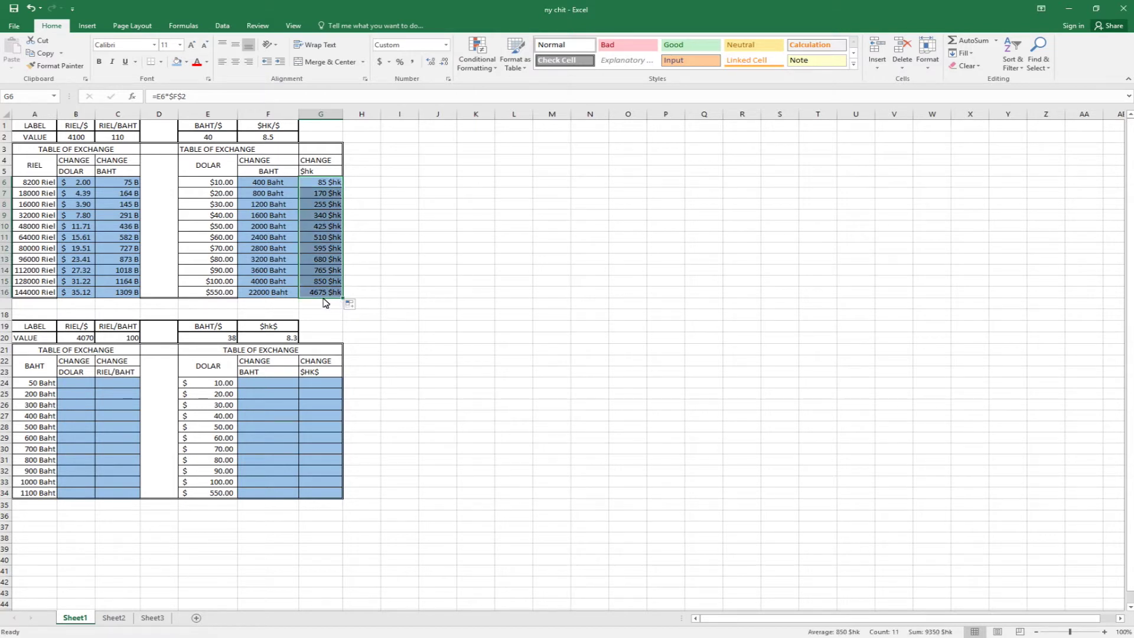
# Step: Give G6:G16 the custom format 0 "HK", showing 85 HK through 4675 HK
pyautogui.click(449, 81)
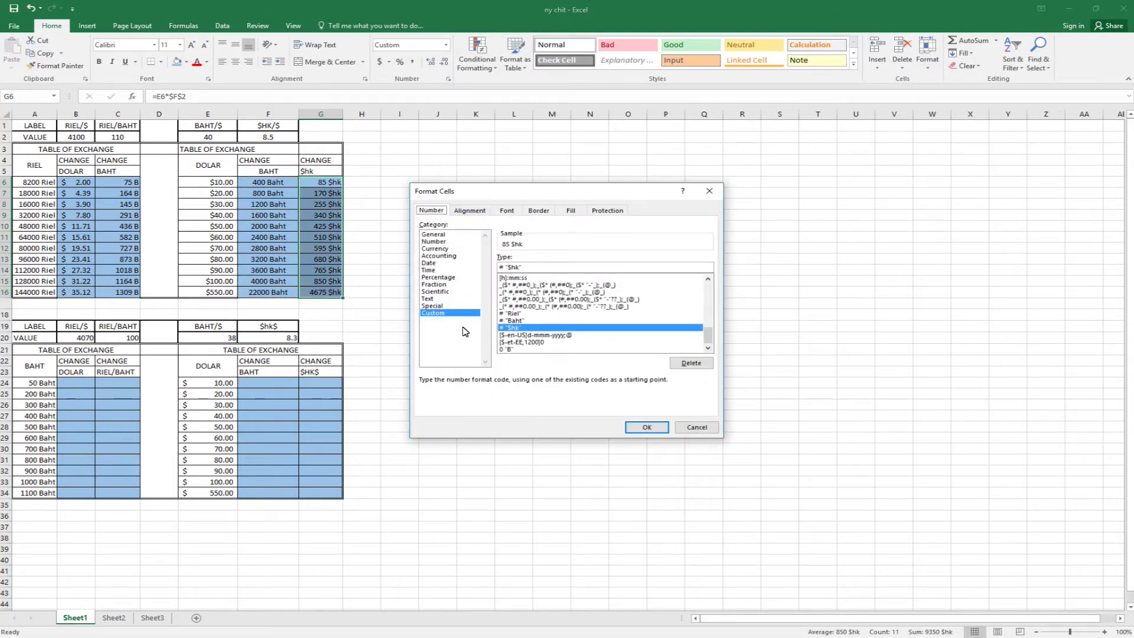
pyautogui.scroll(10, 709, 332)
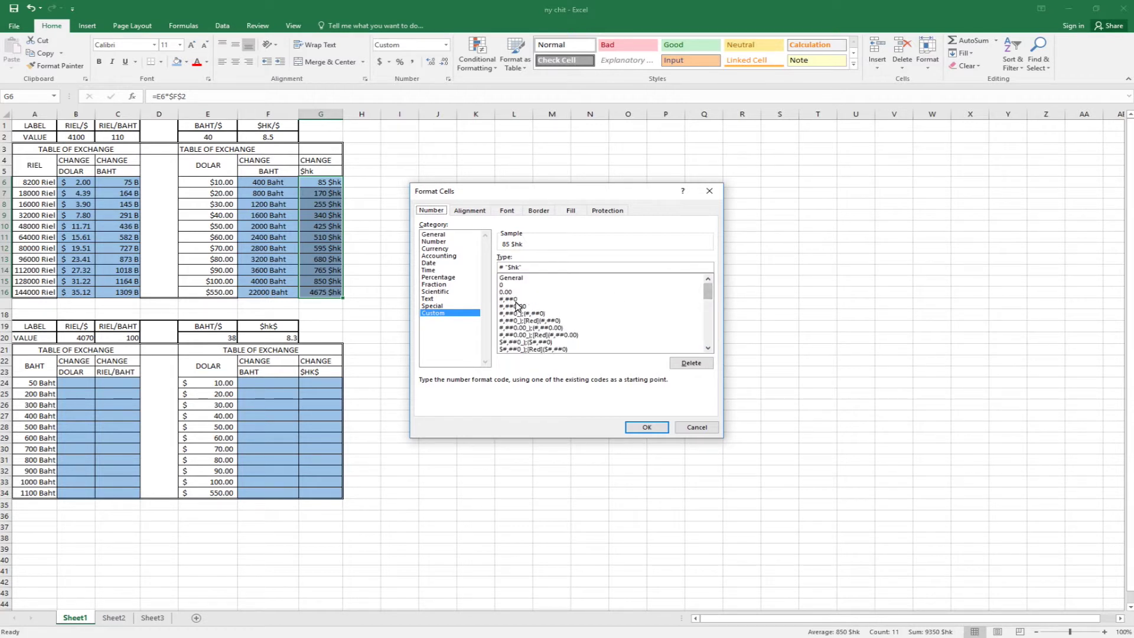
pyautogui.click(501, 285)
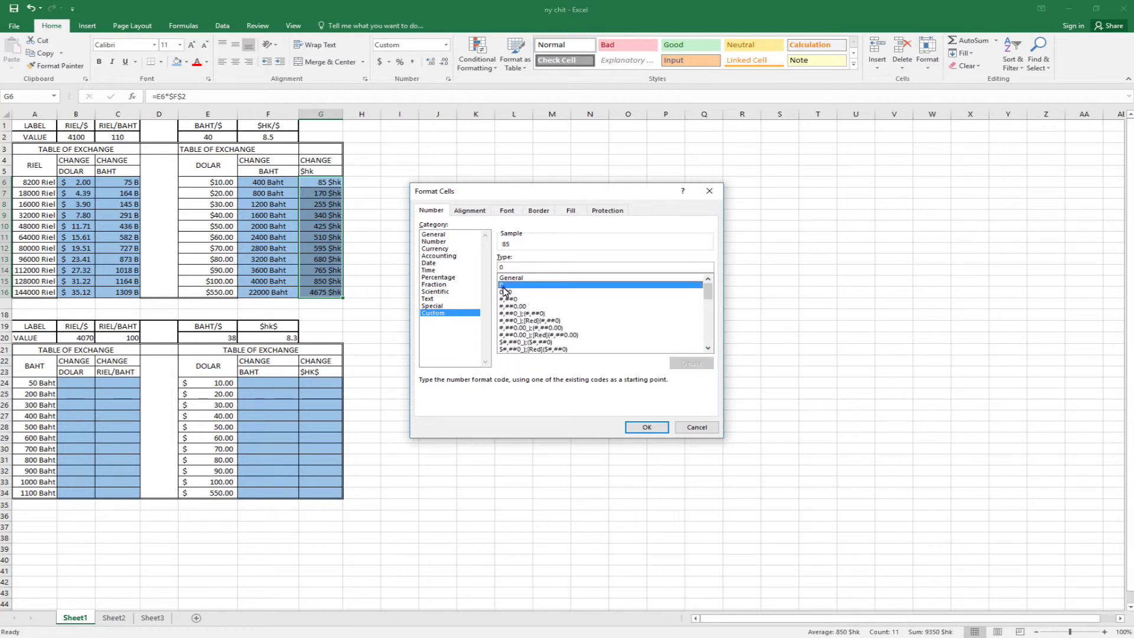
pyautogui.click(511, 268)
pyautogui.write('"')
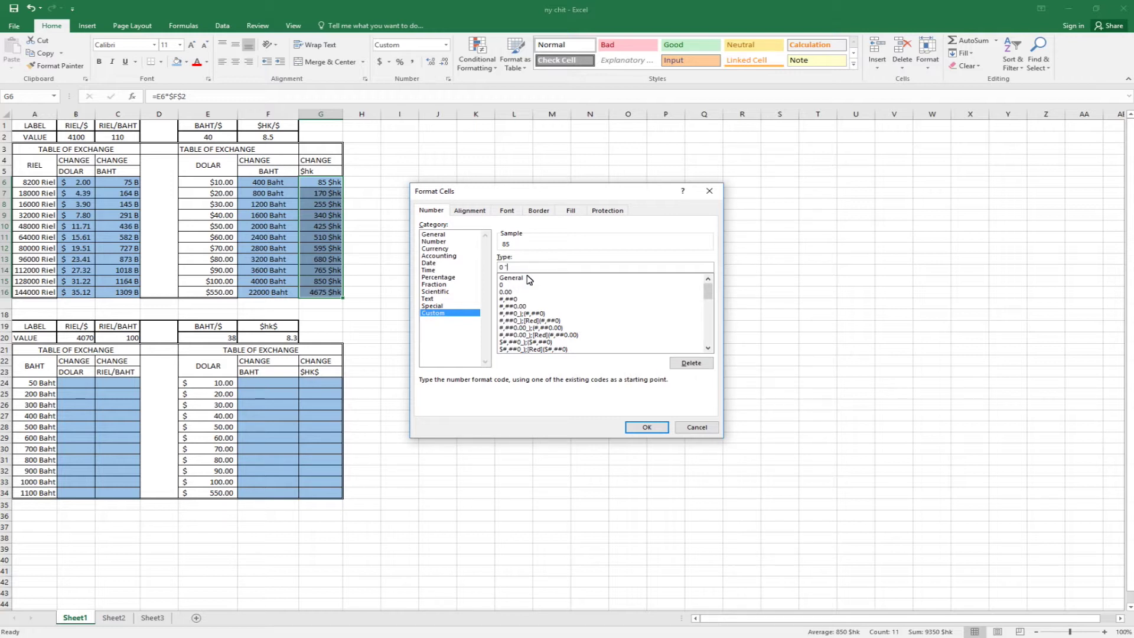
pyautogui.write('H')
pyautogui.write('K"')
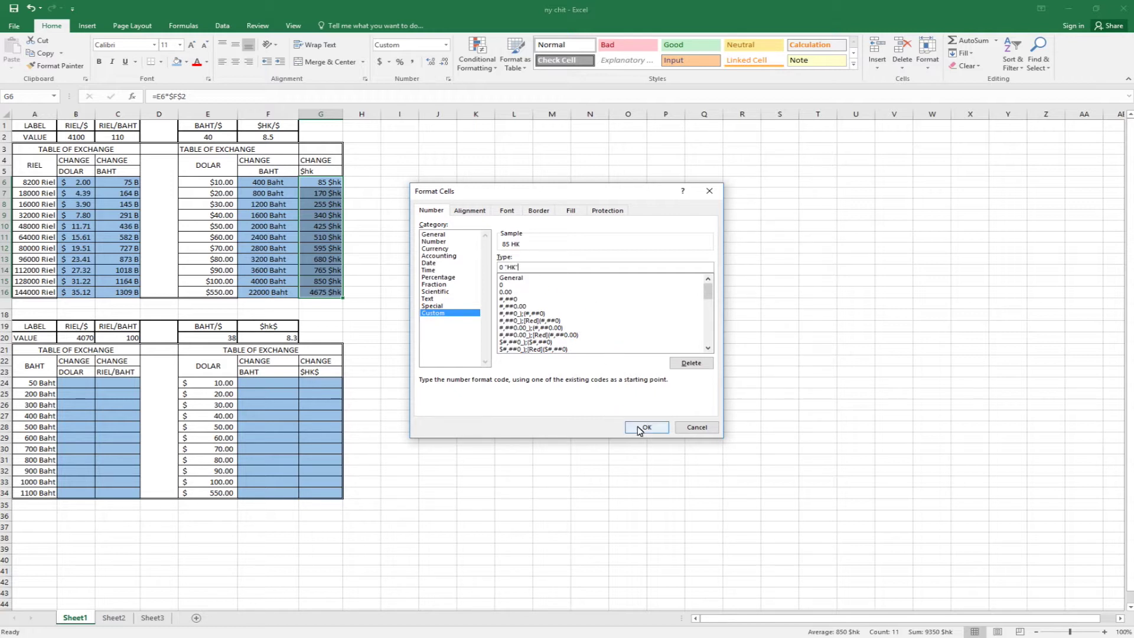
pyautogui.click(633, 426)
pyautogui.click(363, 314)
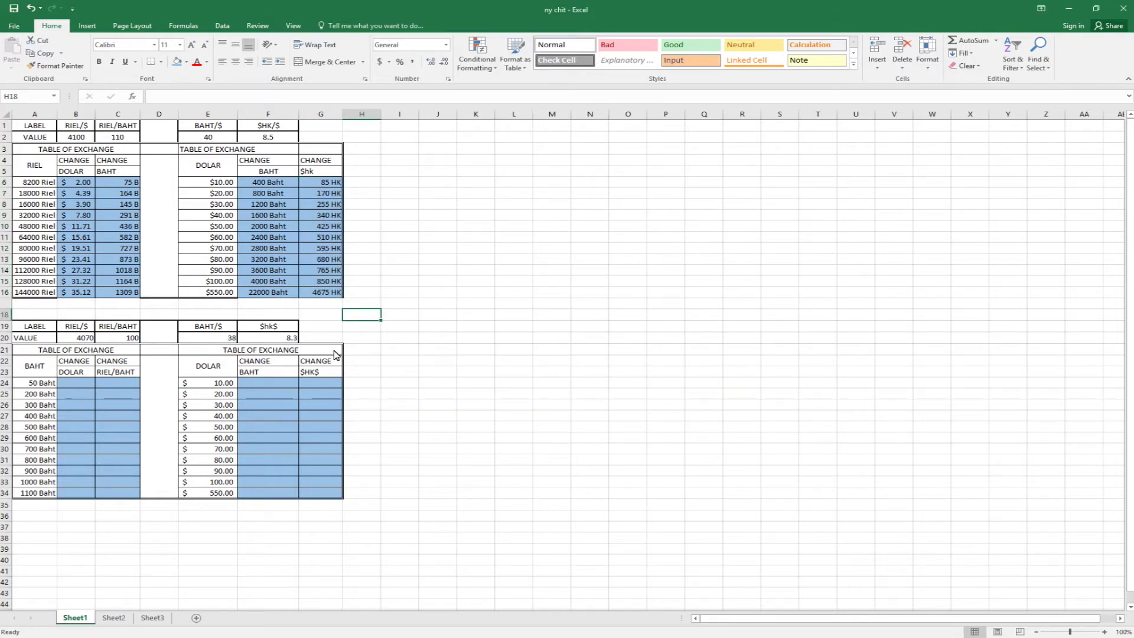
pyautogui.scroll(-1, 335, 354)
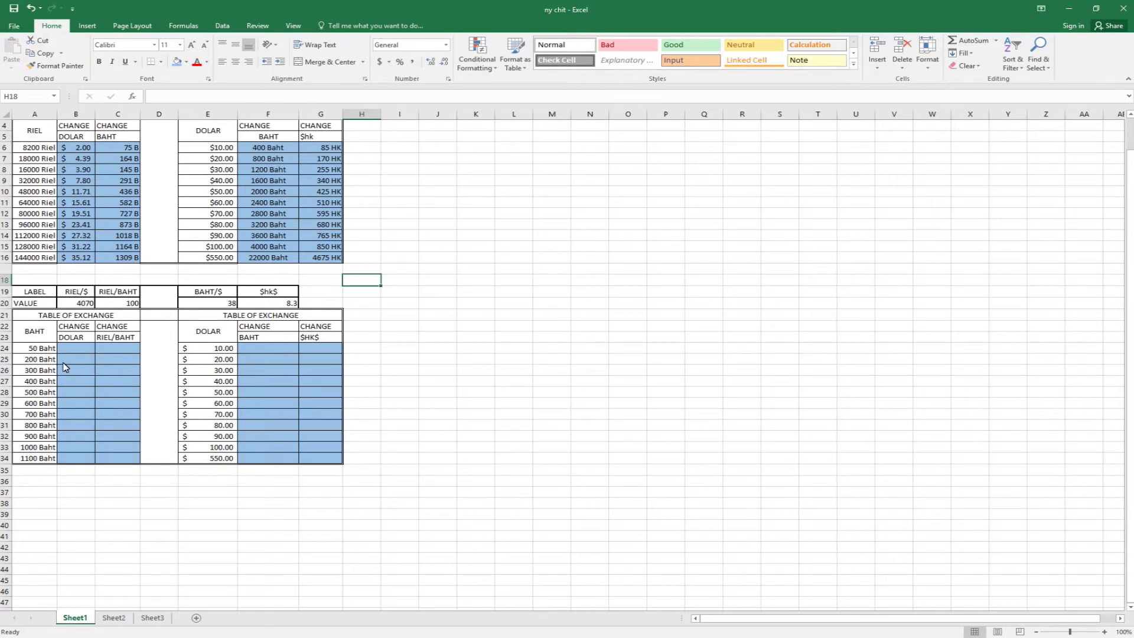
pyautogui.click(68, 351)
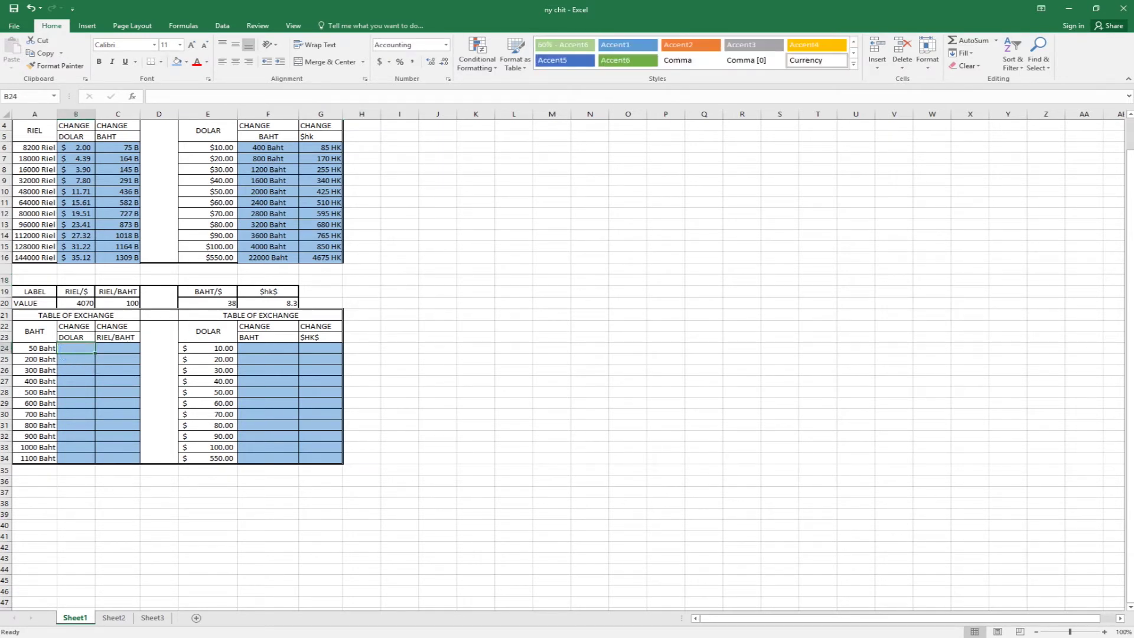
pyautogui.scroll(1, 132, 349)
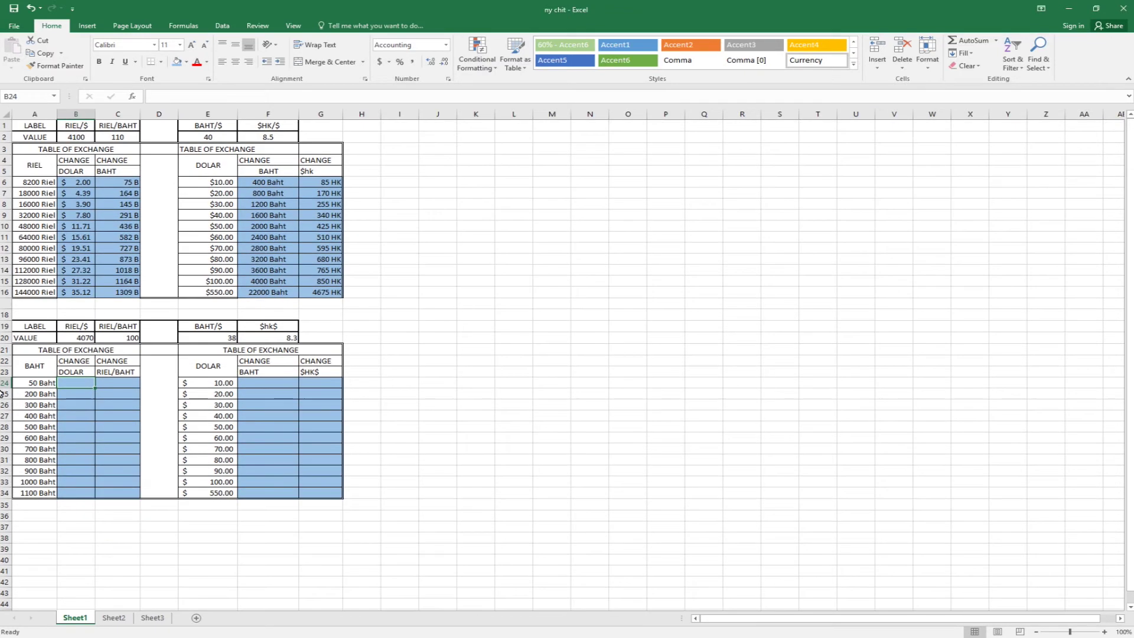
pyautogui.click(104, 312)
pyautogui.click(338, 315)
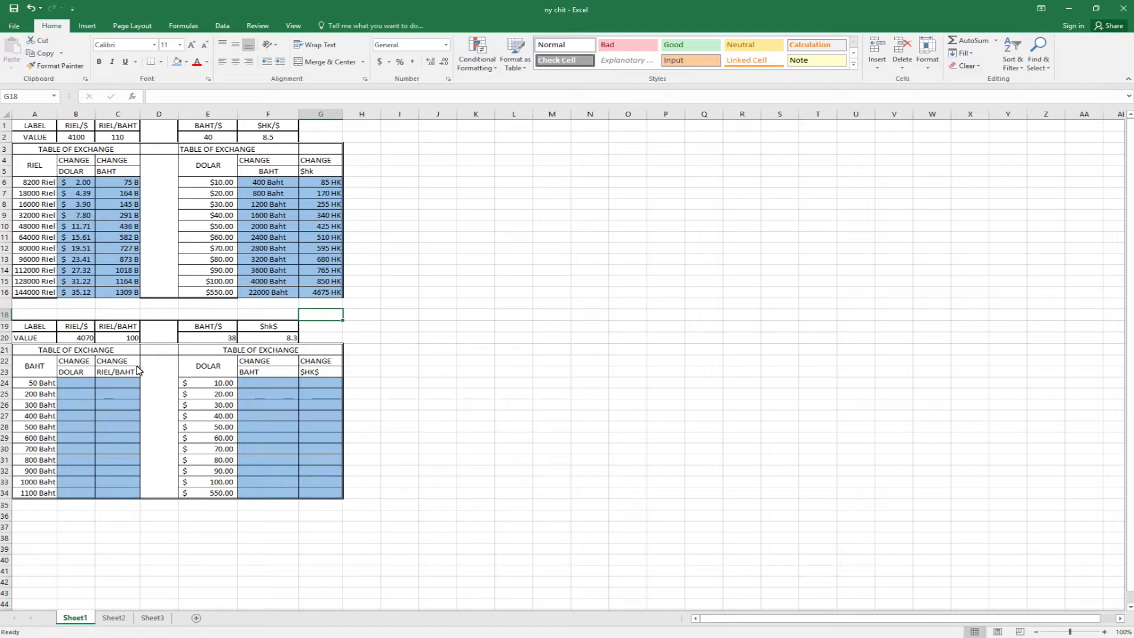
pyautogui.click(68, 386)
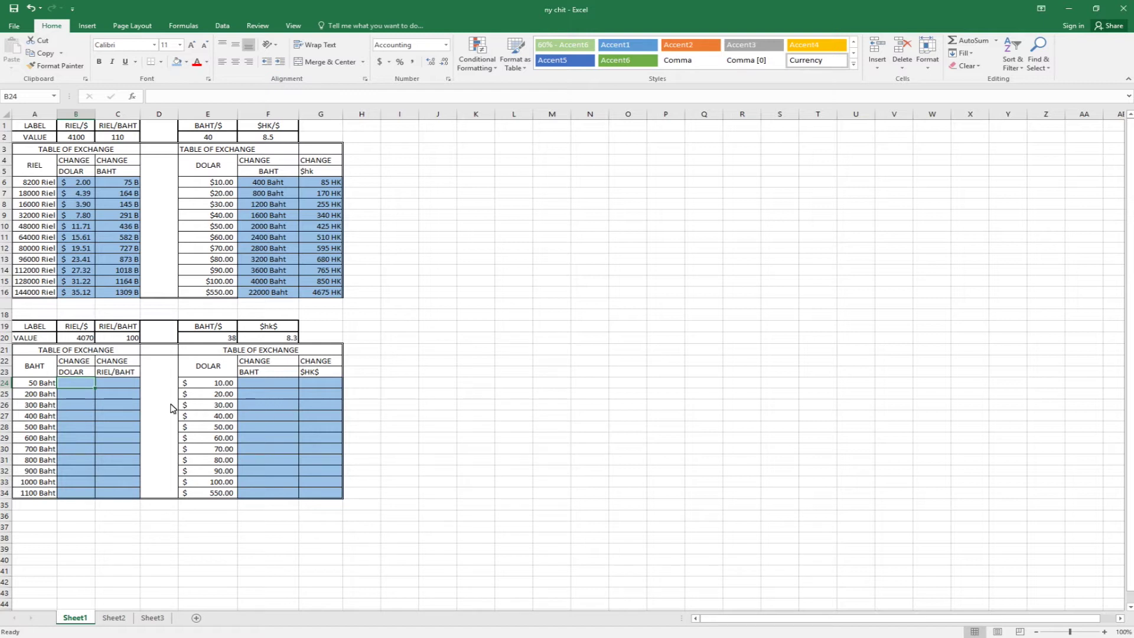
pyautogui.click(111, 382)
pyautogui.click(61, 385)
pyautogui.click(30, 384)
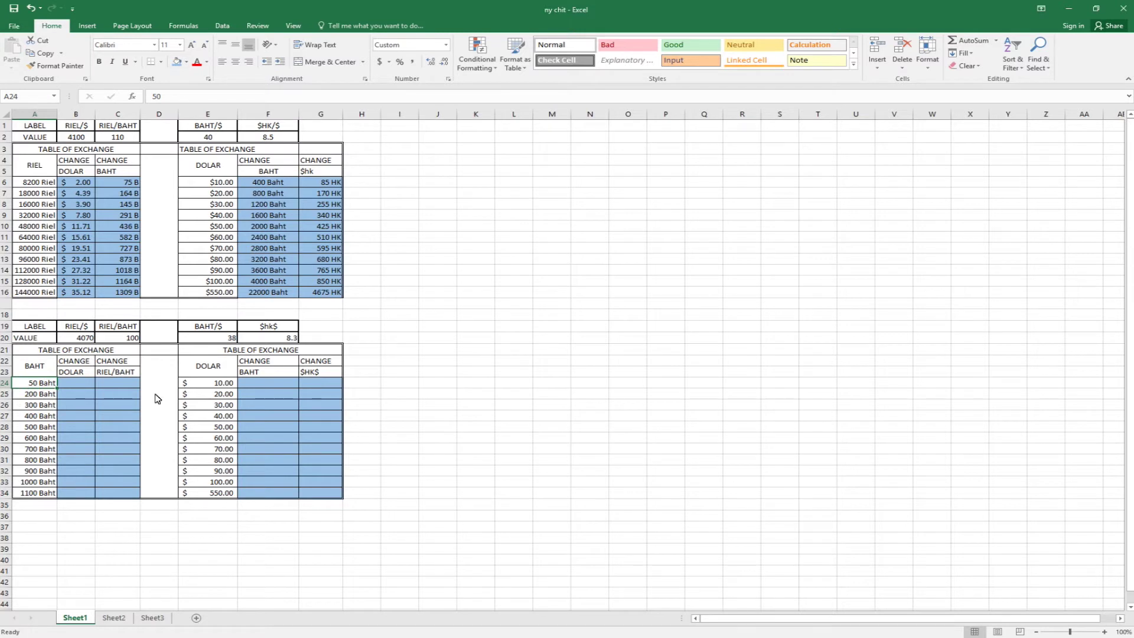
pyautogui.click(111, 385)
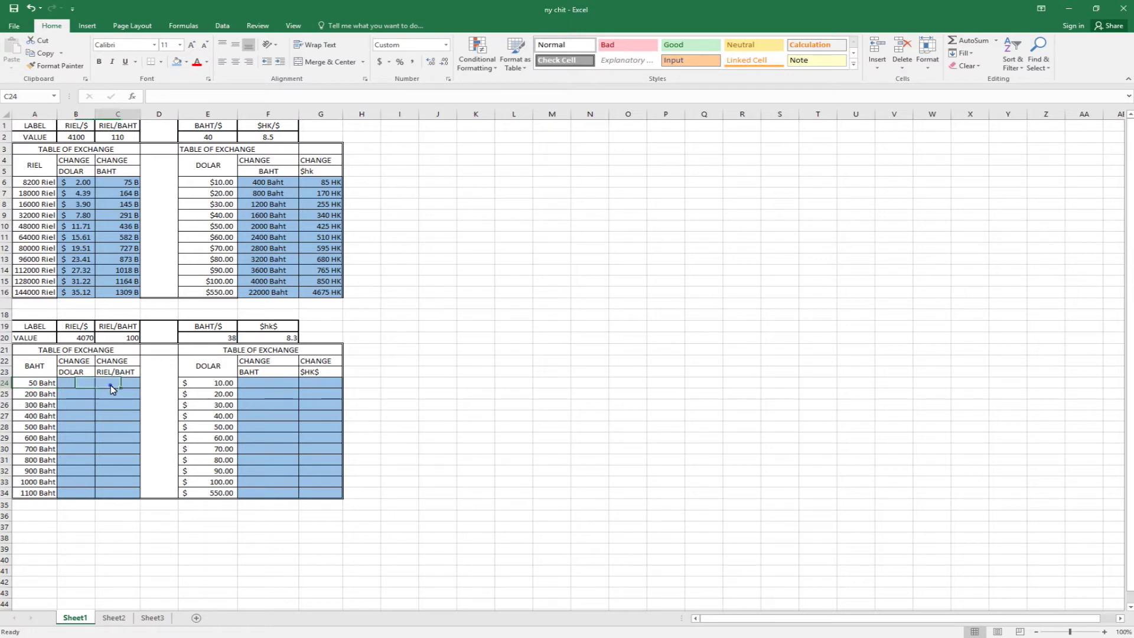
pyautogui.click(77, 382)
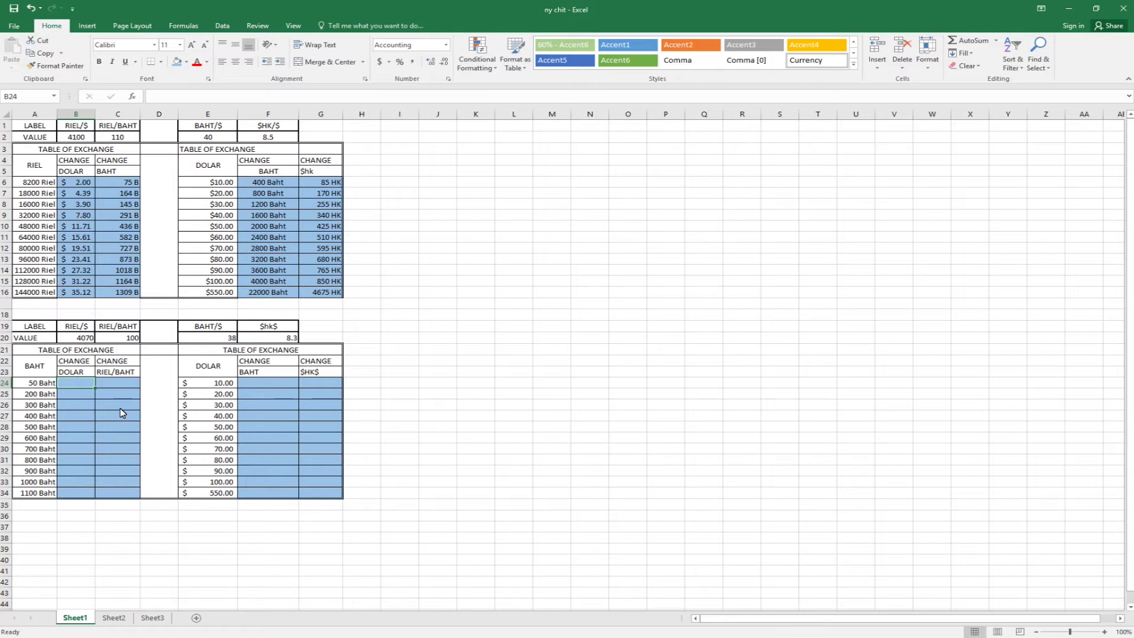
pyautogui.click(77, 340)
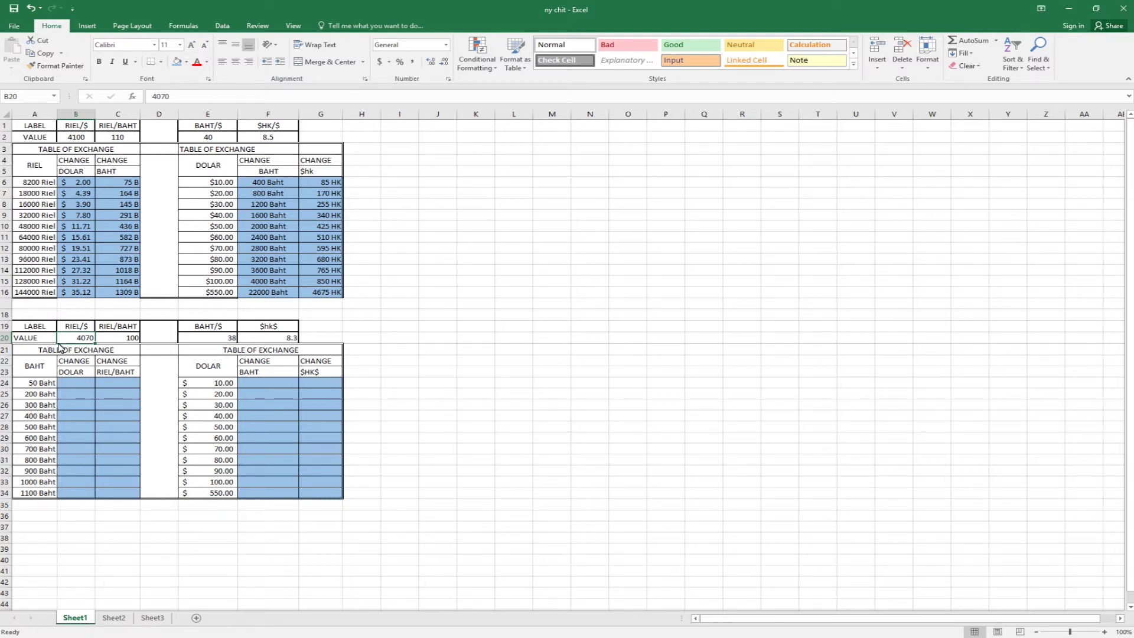
pyautogui.click(75, 338)
pyautogui.click(70, 384)
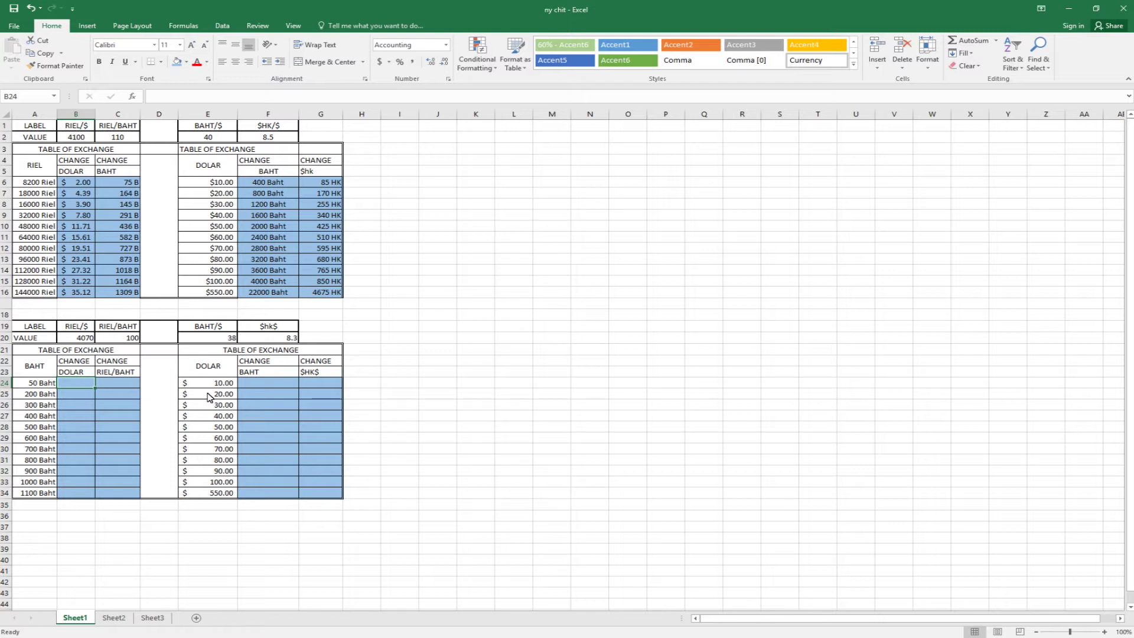
pyautogui.click(29, 385)
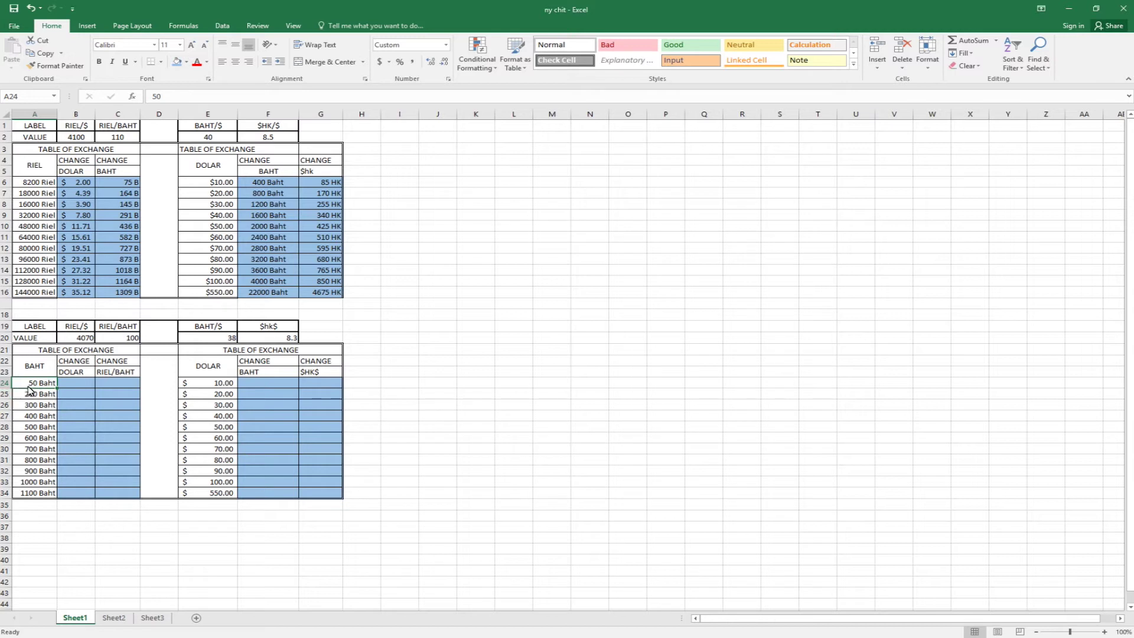
pyautogui.click(71, 383)
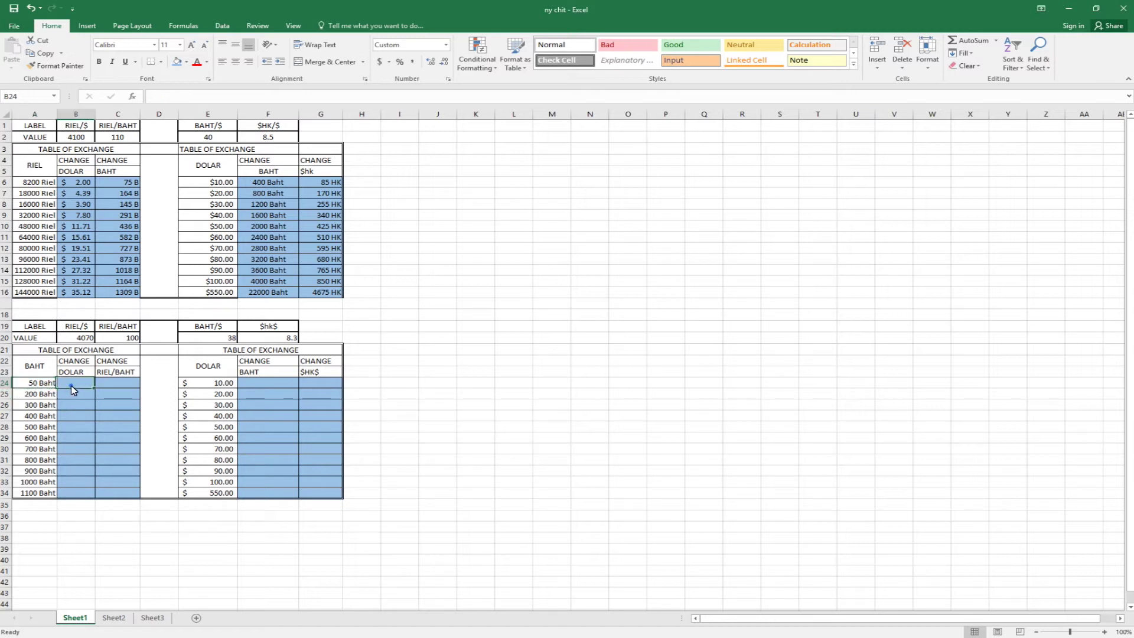
pyautogui.click(33, 385)
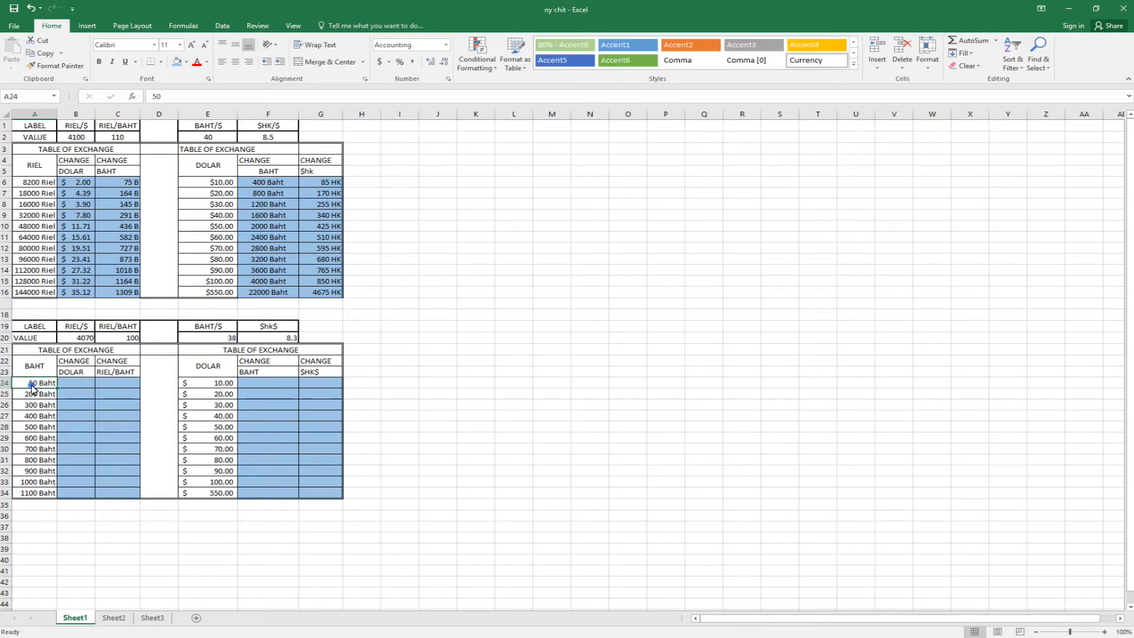
pyautogui.click(79, 385)
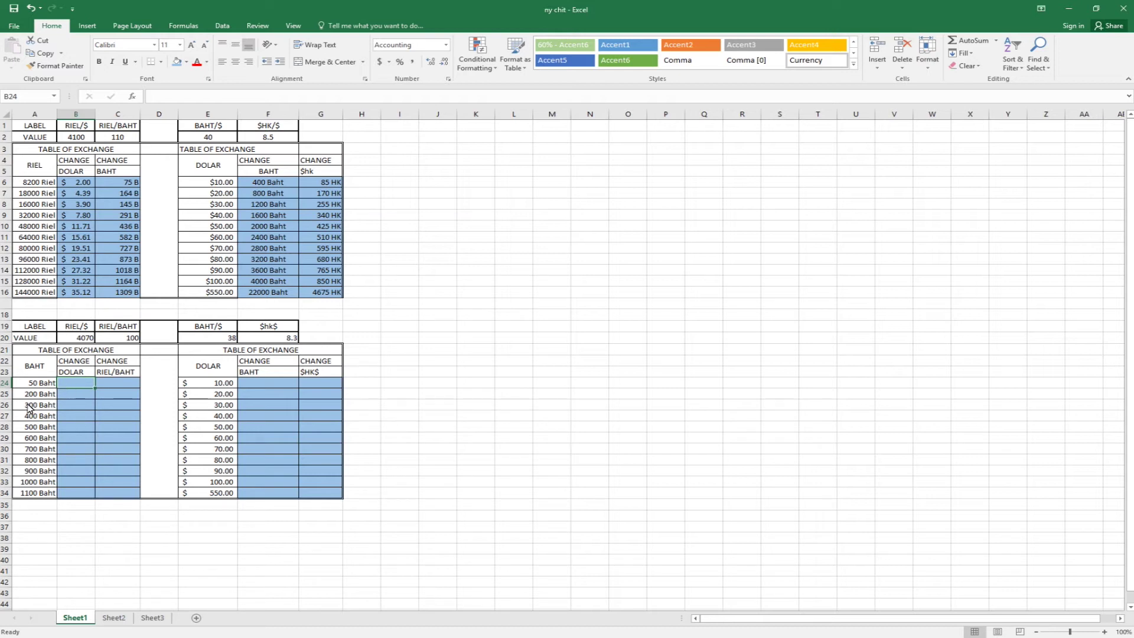
pyautogui.click(76, 338)
pyautogui.click(117, 338)
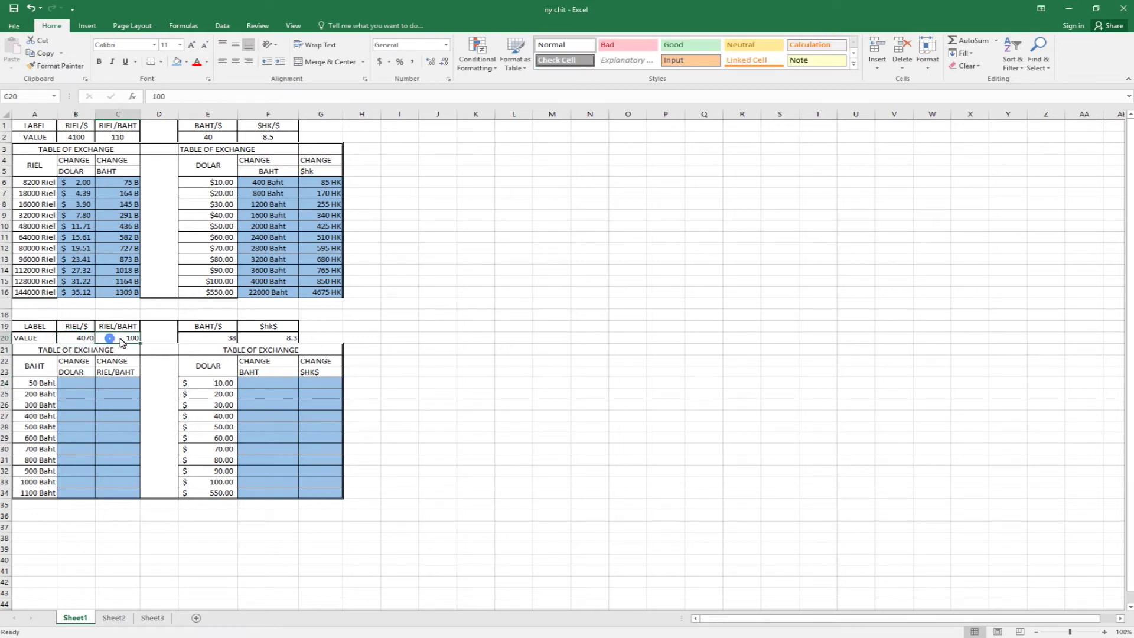
pyautogui.click(210, 337)
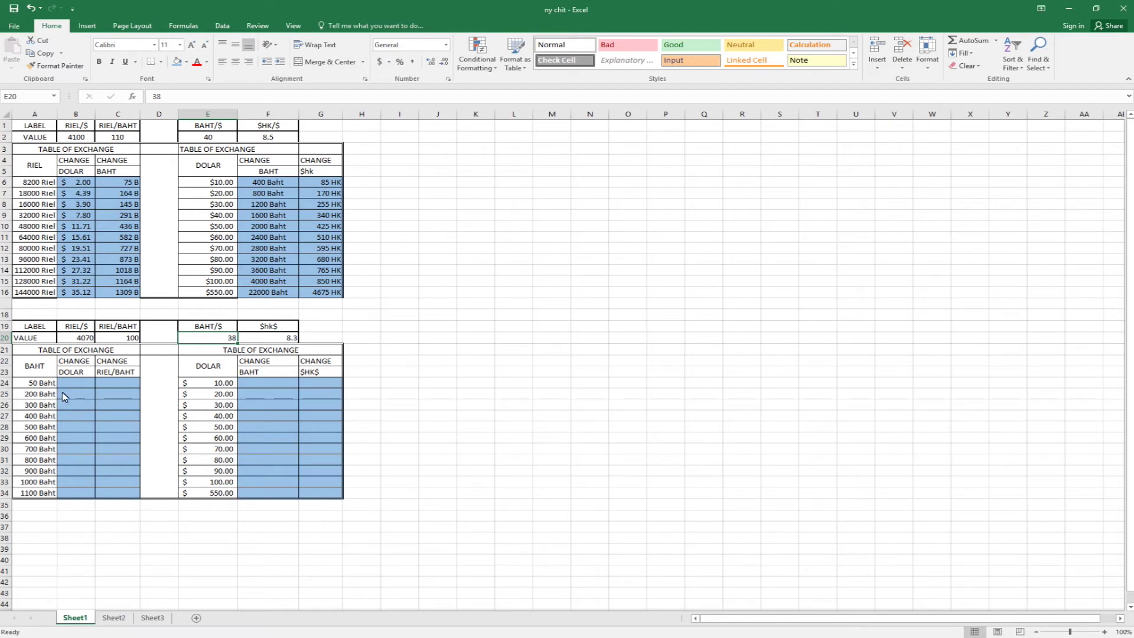
pyautogui.click(72, 385)
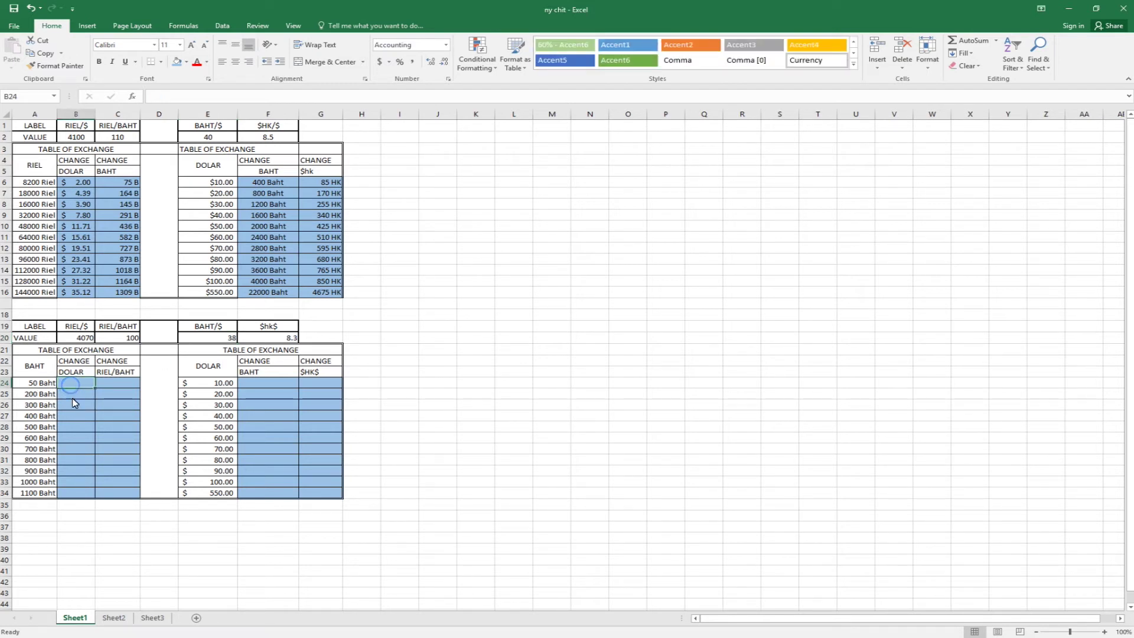
# Step: Enter =A24/$E$20 in B24 and fill it down to B34, giving $1.32 to $28.95
pyautogui.write('=')
pyautogui.click(32, 384)
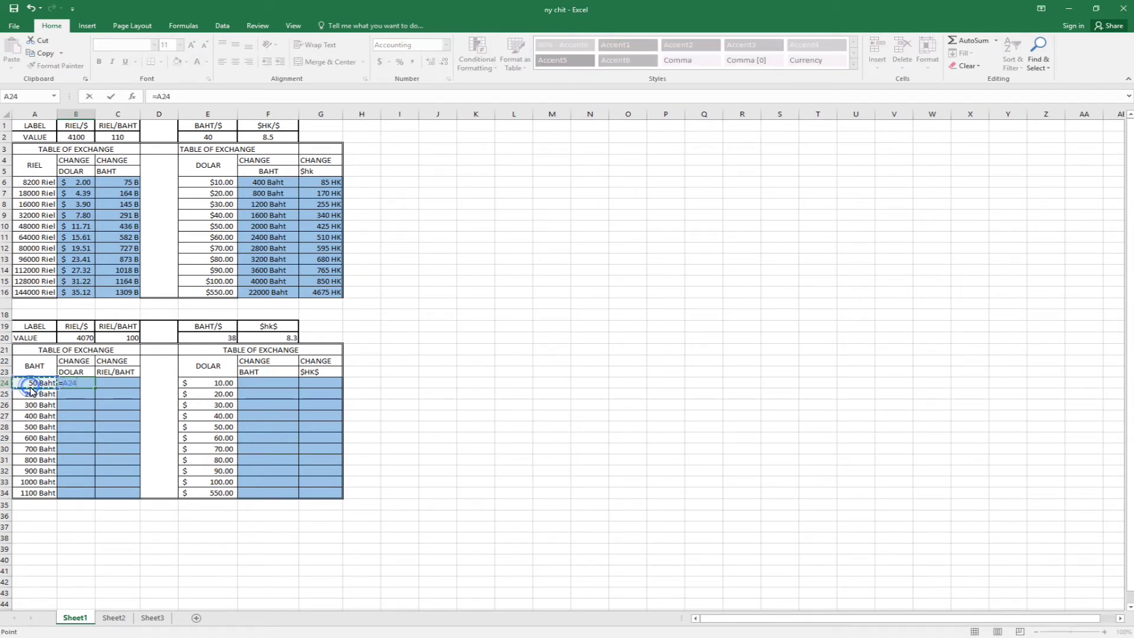
pyautogui.write('/')
pyautogui.click(213, 340)
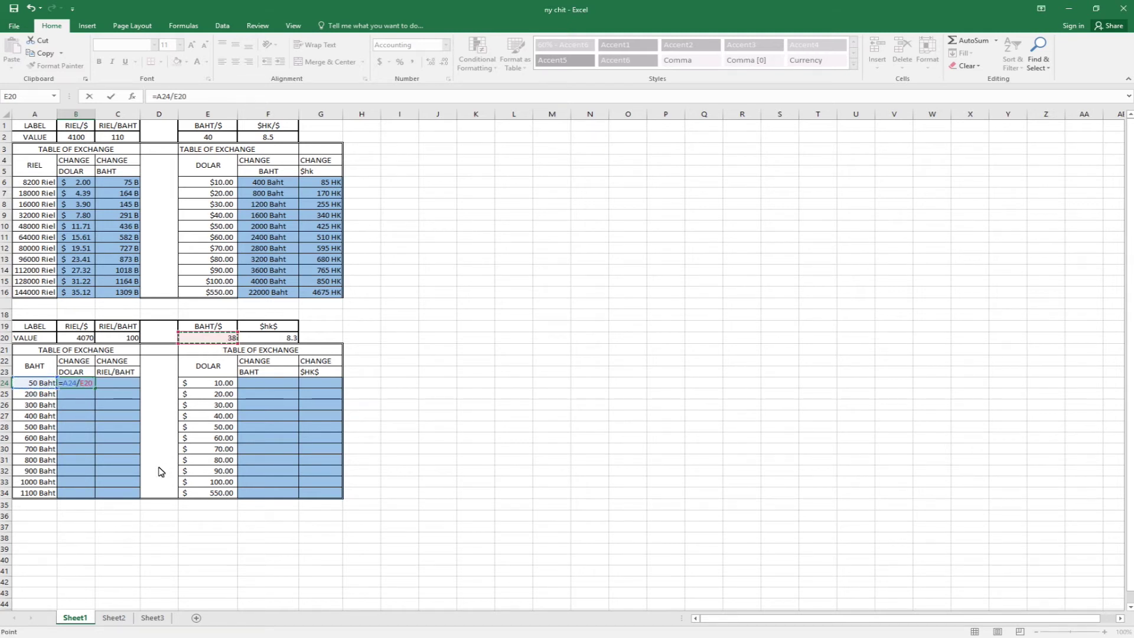
pyautogui.press('F4')
pyautogui.press('Return')
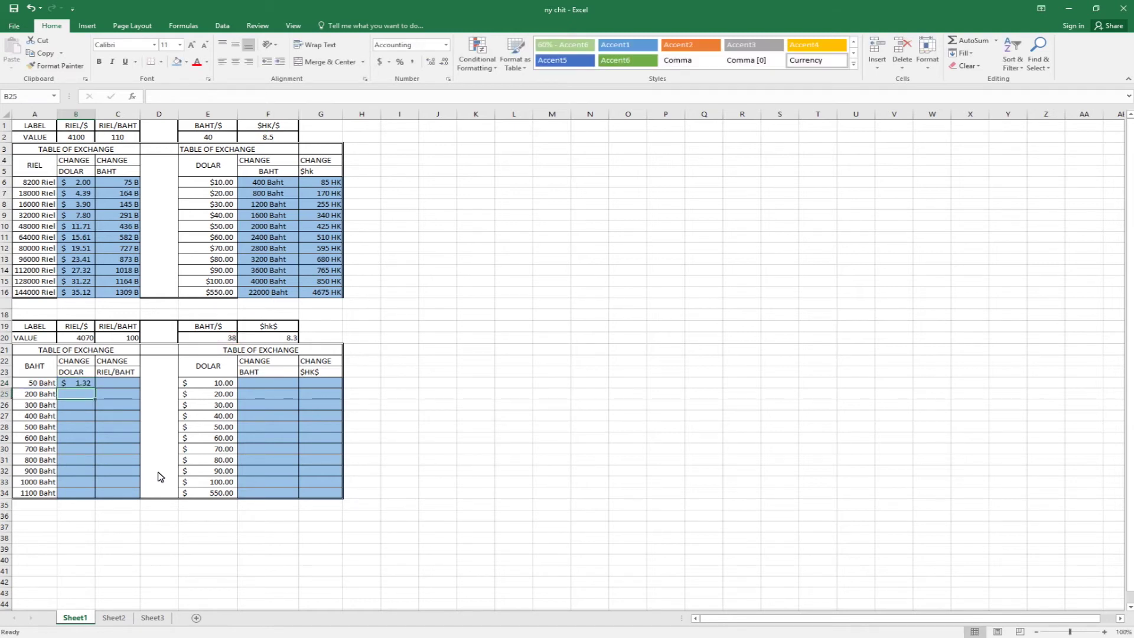
pyautogui.click(82, 384)
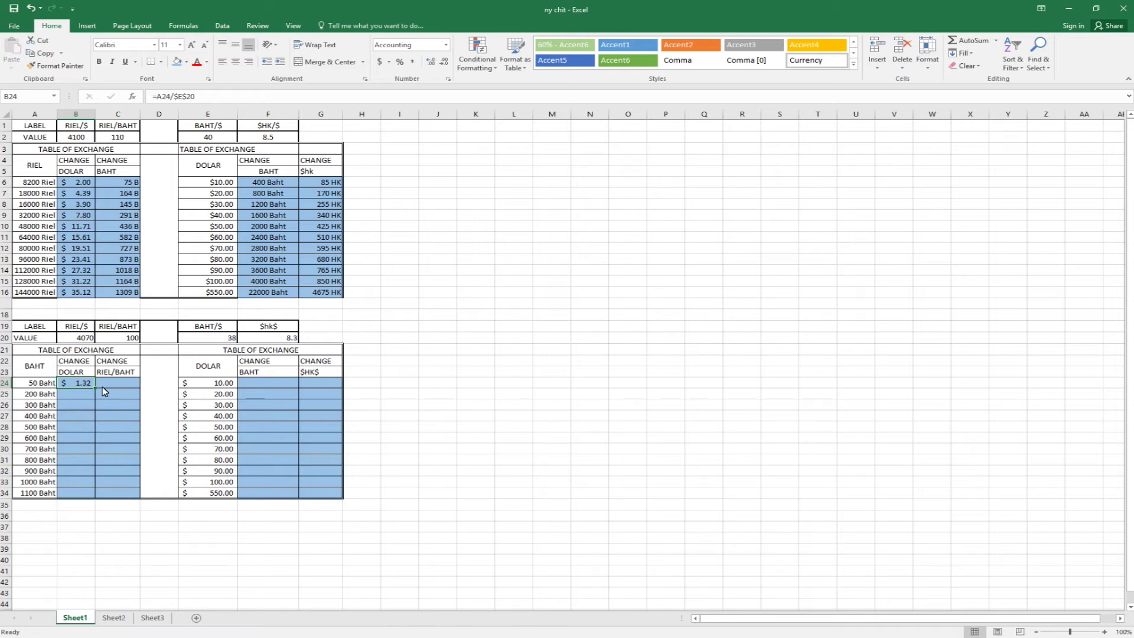
pyautogui.moveTo(94, 389); pyautogui.dragTo(87, 501)
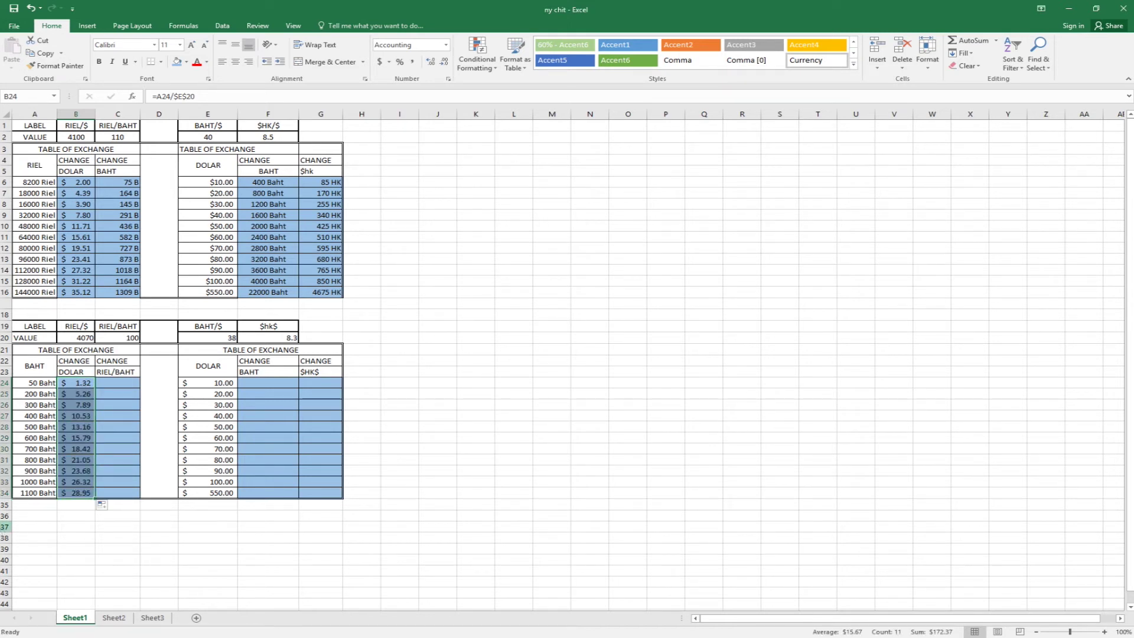
pyautogui.click(118, 385)
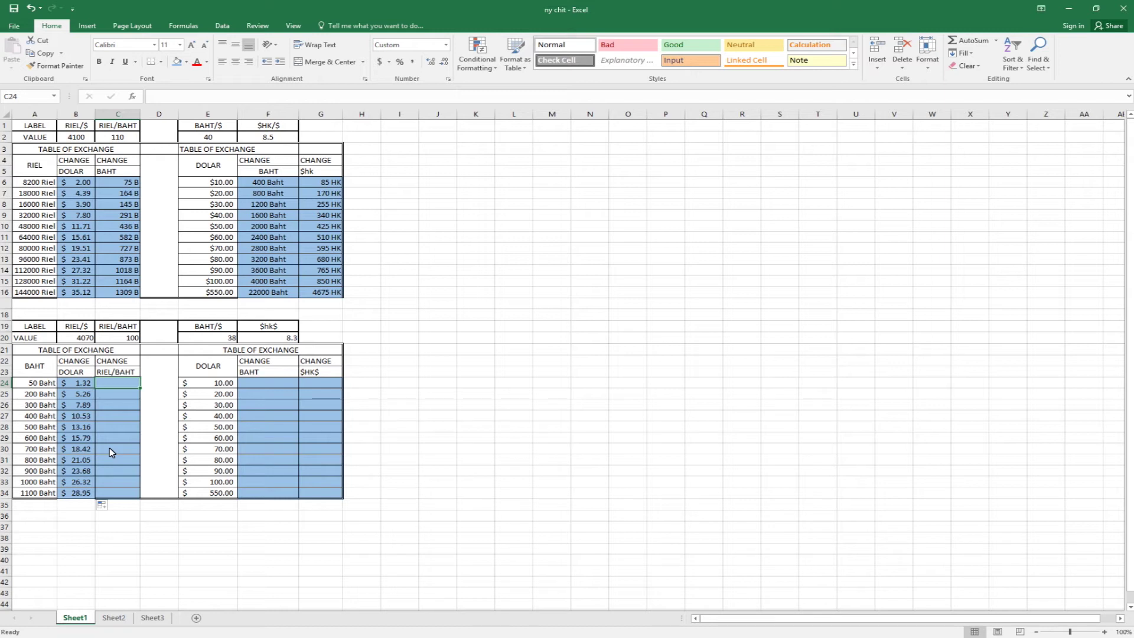
# Step: Enter =A24*$C$20 in C24 to convert 50 Baht to 5000 Riel
pyautogui.click(27, 384)
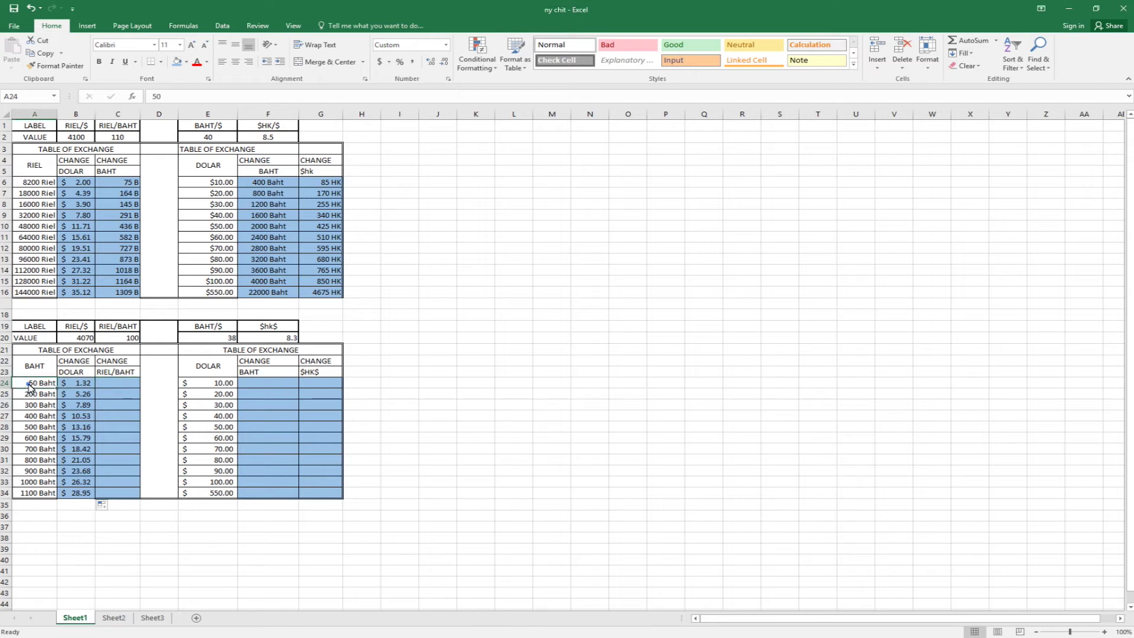
pyautogui.click(113, 385)
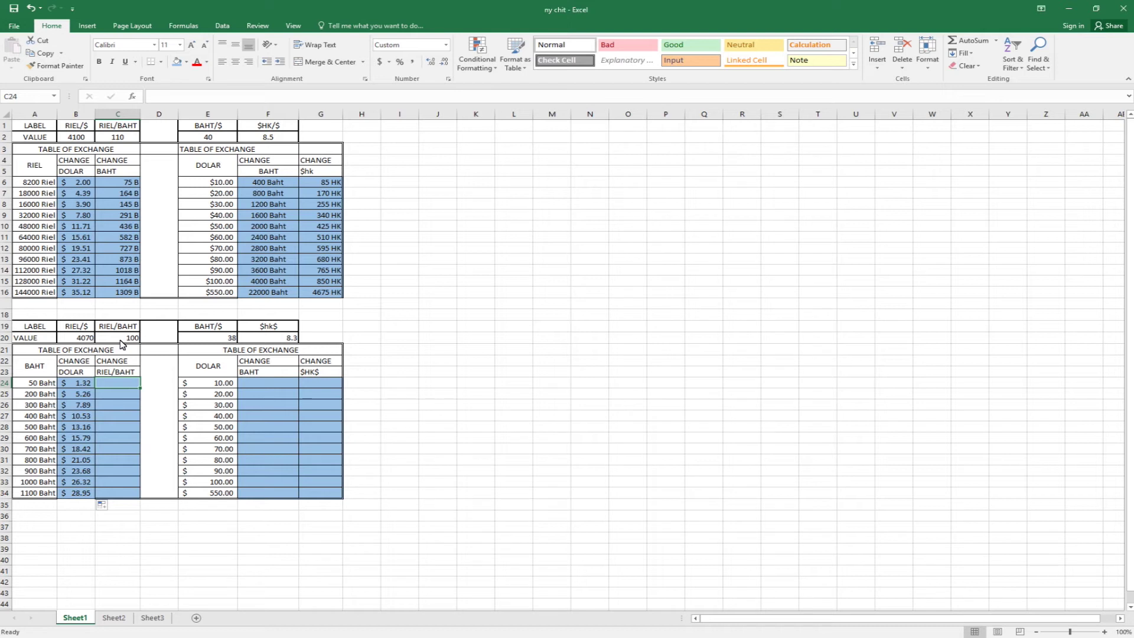
pyautogui.click(118, 395)
pyautogui.click(119, 383)
pyautogui.write('=')
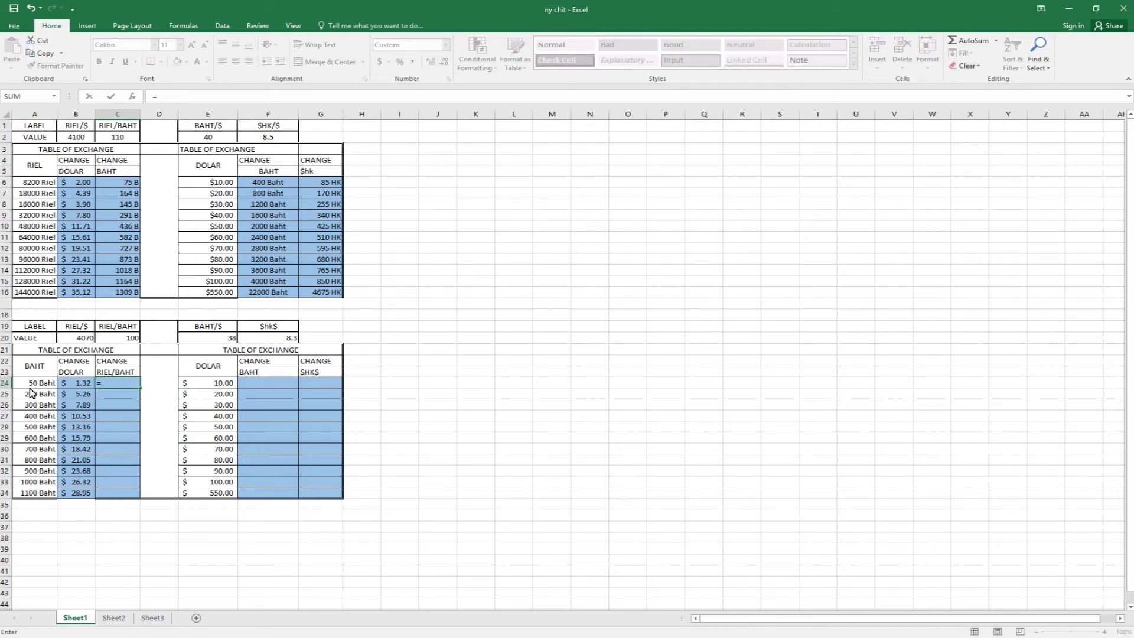
pyautogui.click(33, 384)
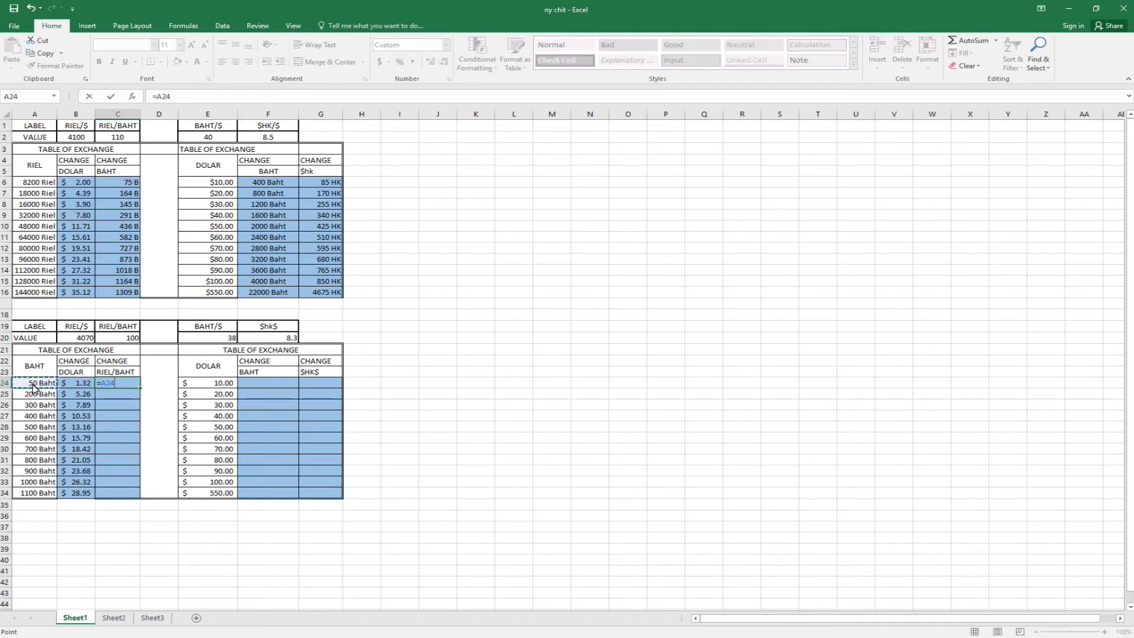
pyautogui.write('*')
pyautogui.click(125, 340)
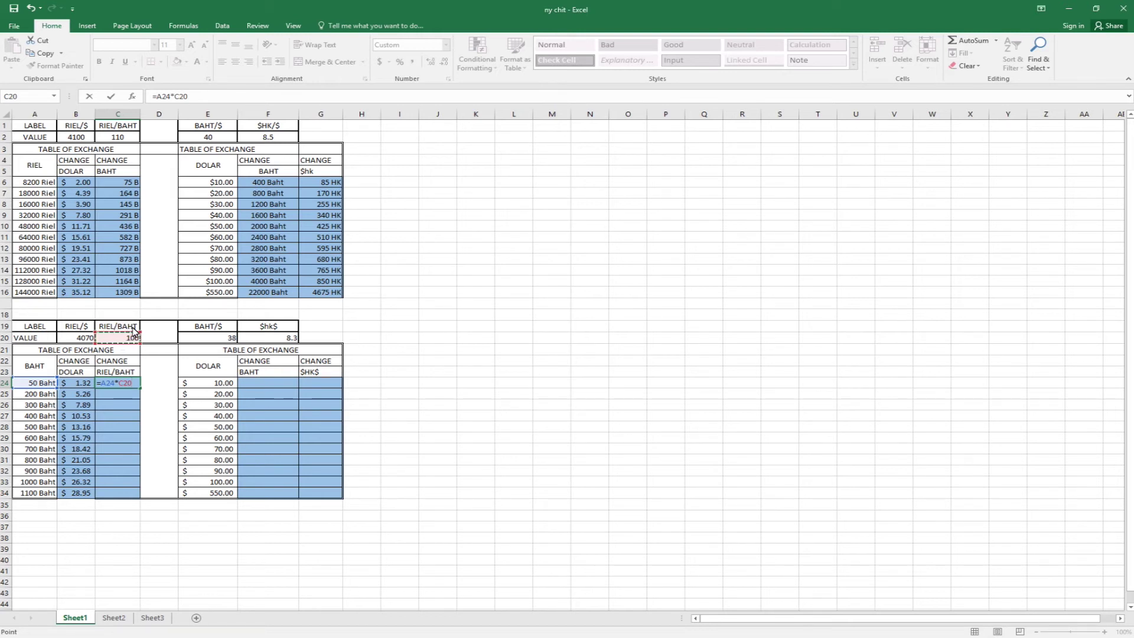
pyautogui.press('F4')
pyautogui.press('Return')
# Step: Fill the Riel formula down to C34, reaching 110000 Riel
pyautogui.click(115, 384)
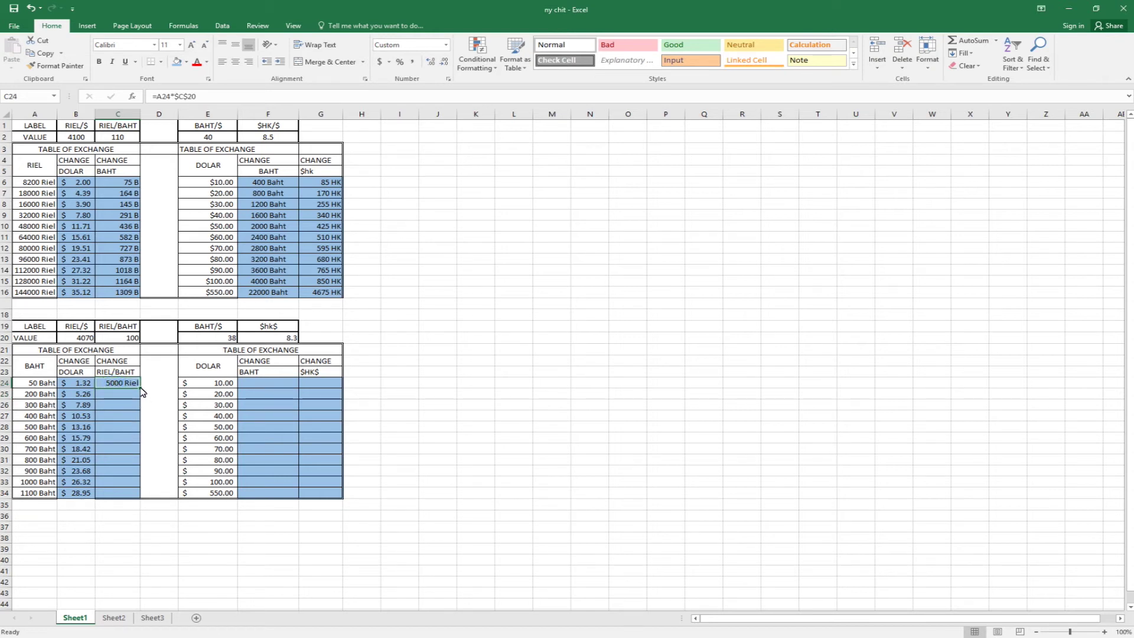
pyautogui.moveTo(141, 387); pyautogui.dragTo(111, 491)
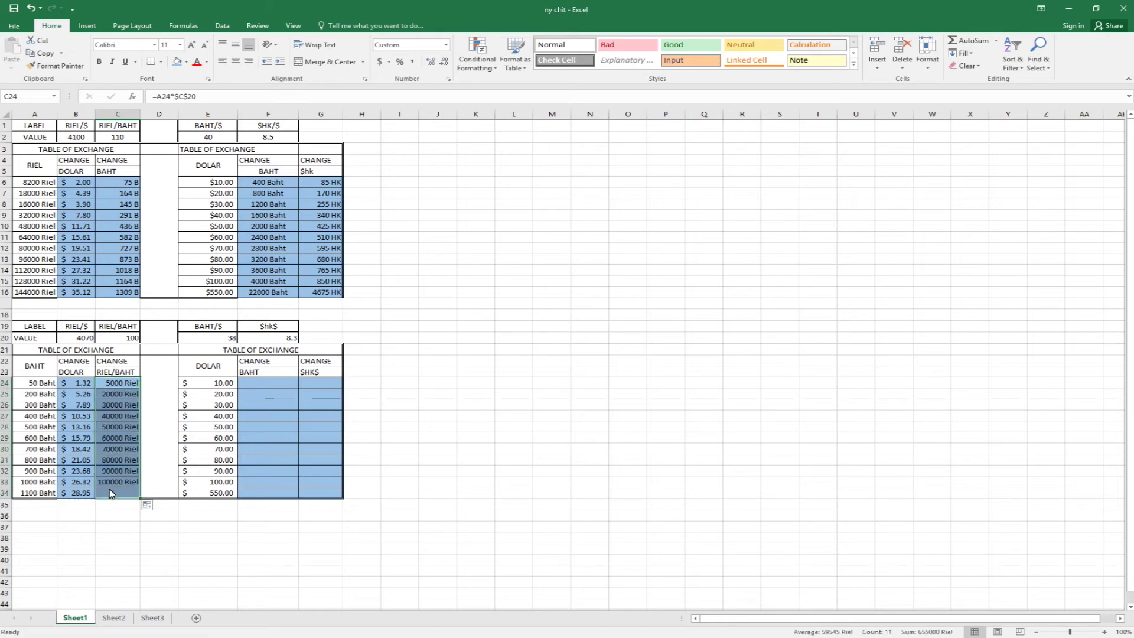
pyautogui.click(110, 387)
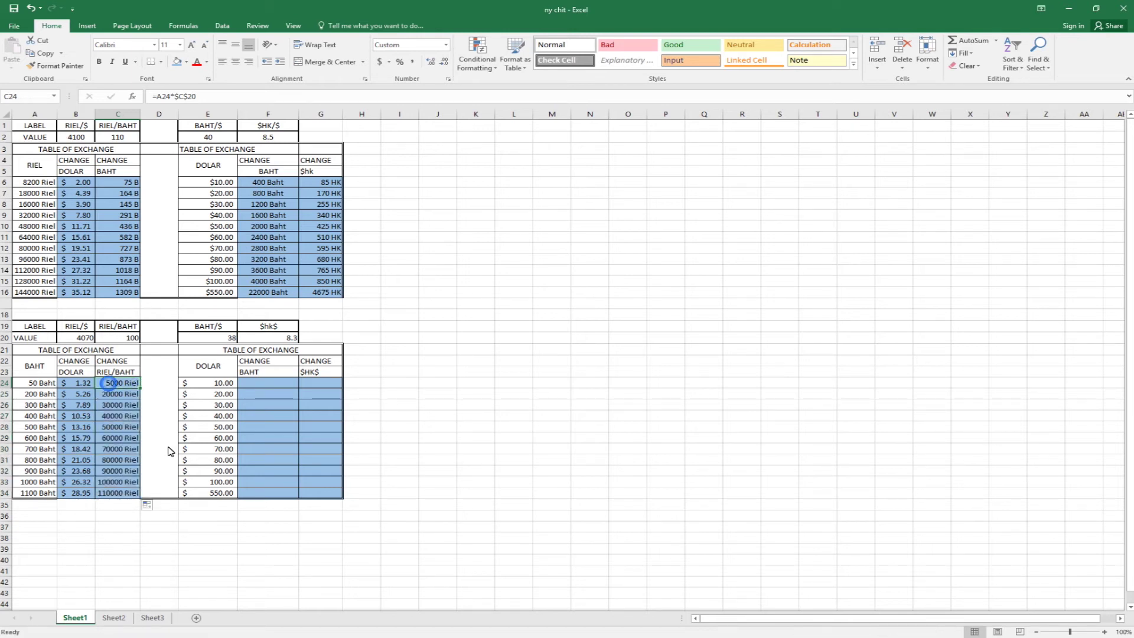
pyautogui.click(270, 384)
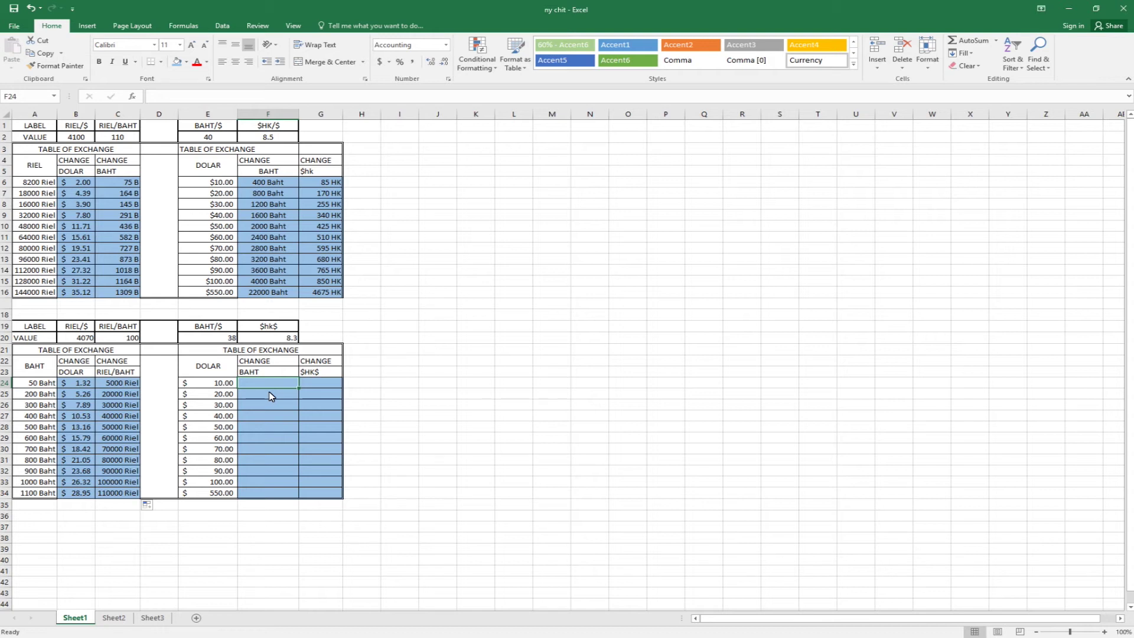
pyautogui.click(224, 390)
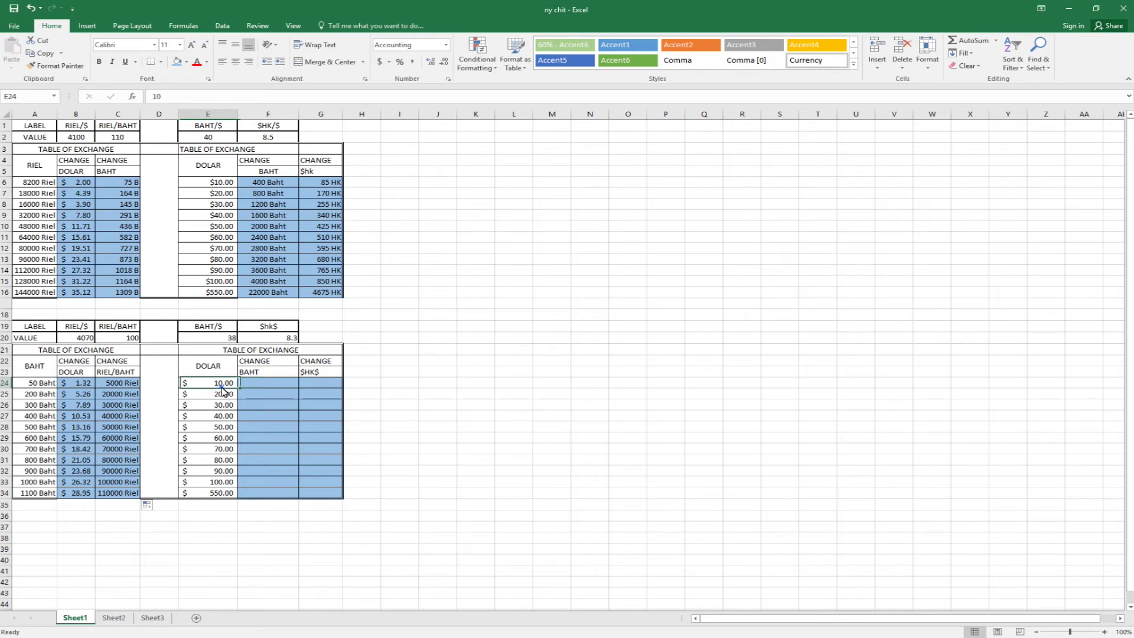
pyautogui.click(261, 387)
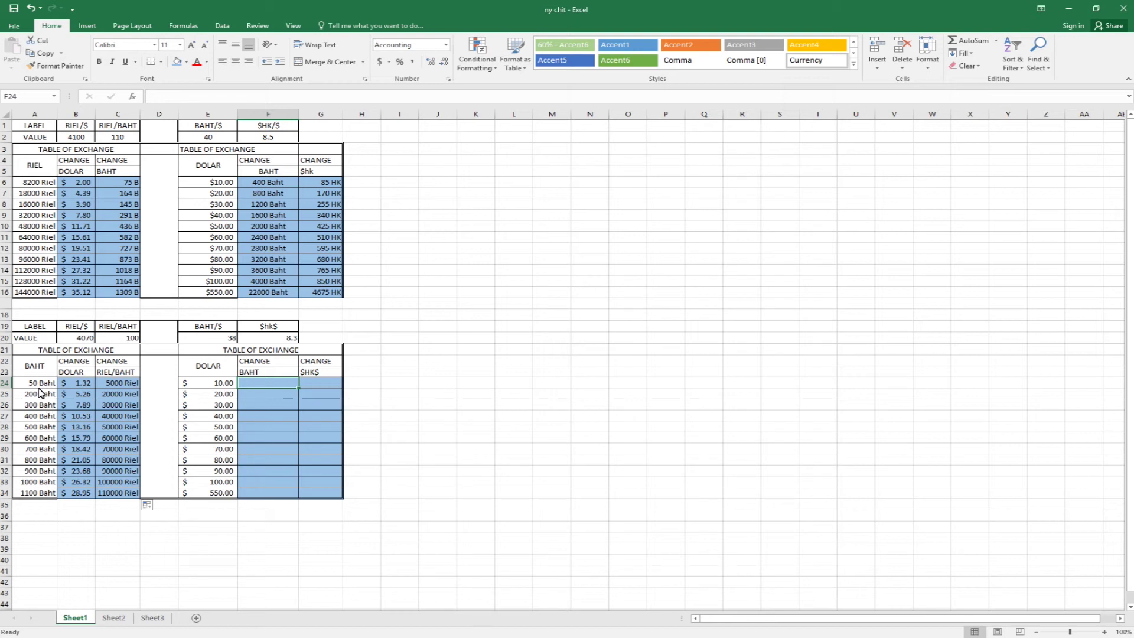
pyautogui.click(82, 386)
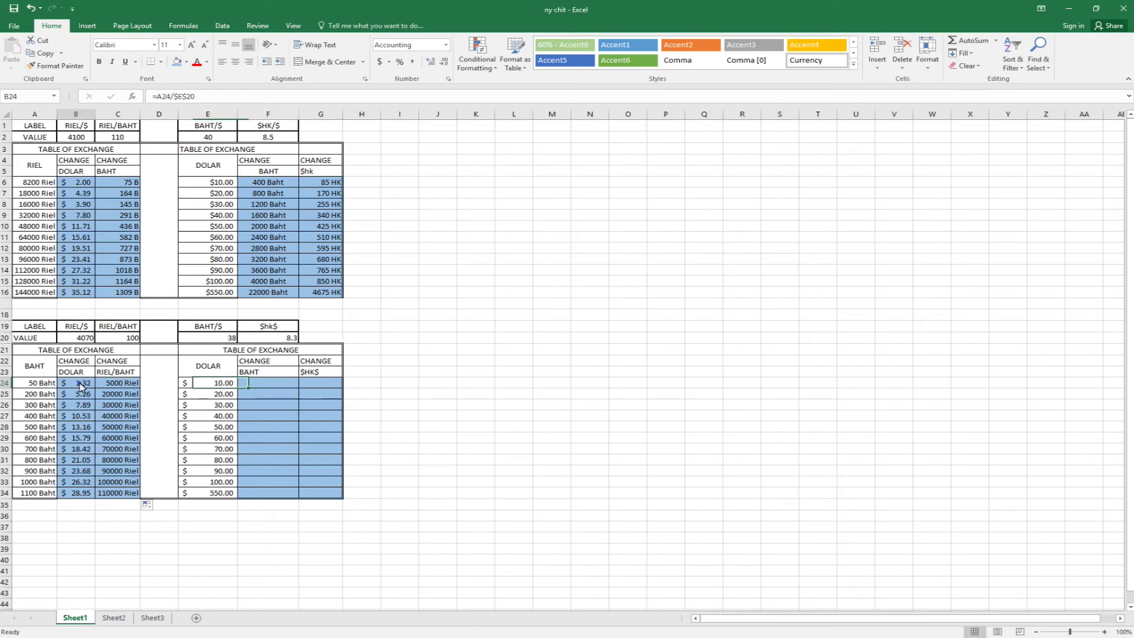
pyautogui.click(32, 389)
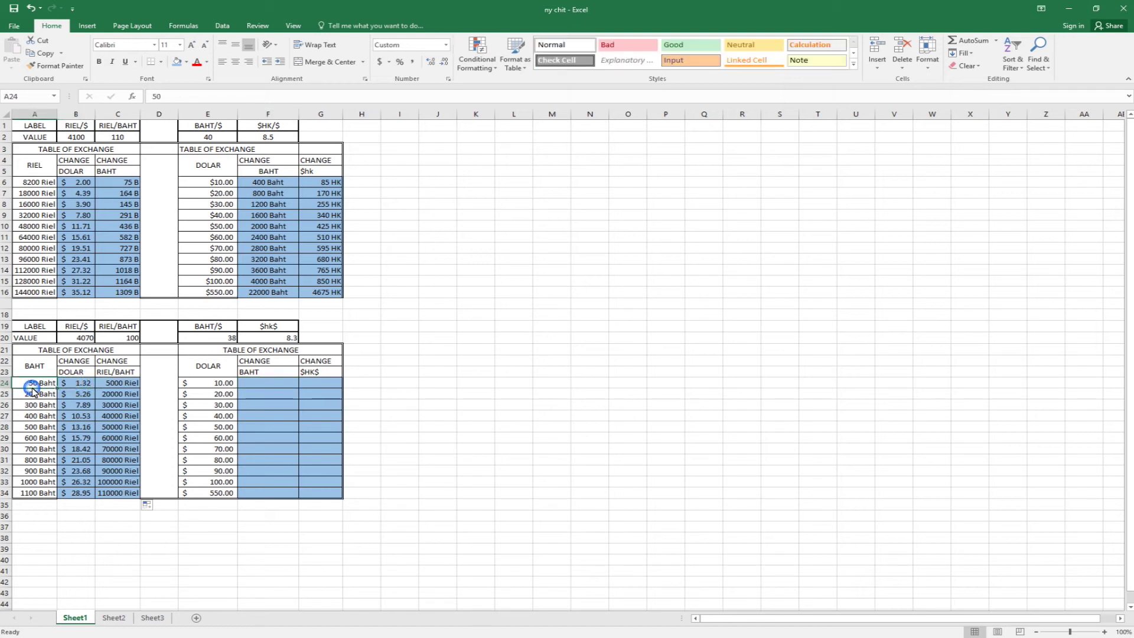
pyautogui.click(79, 384)
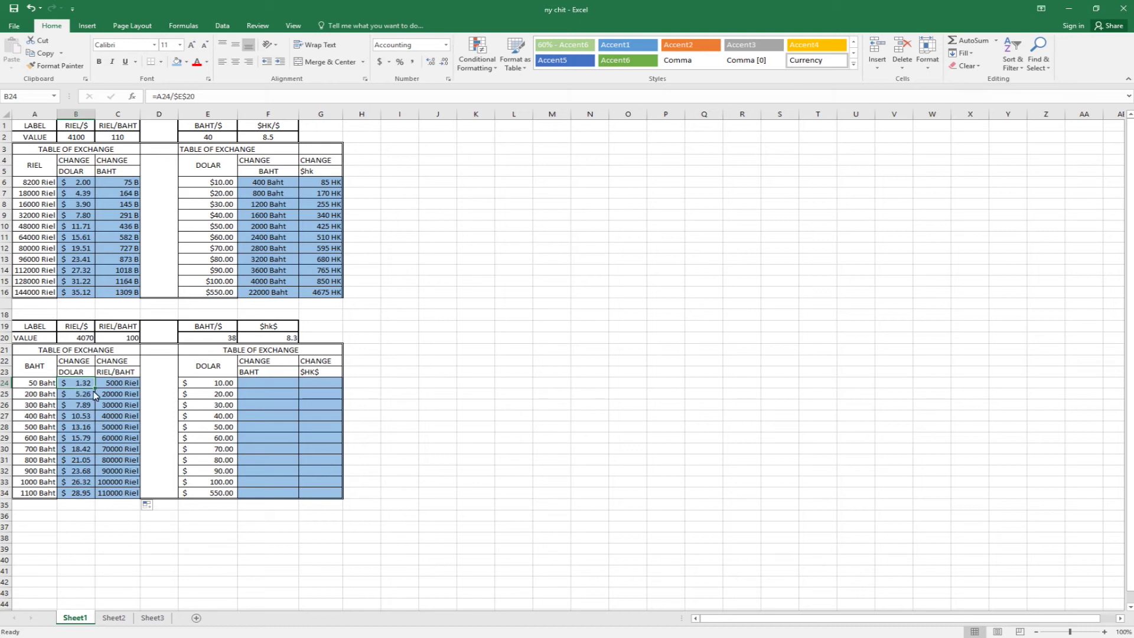
pyautogui.click(265, 384)
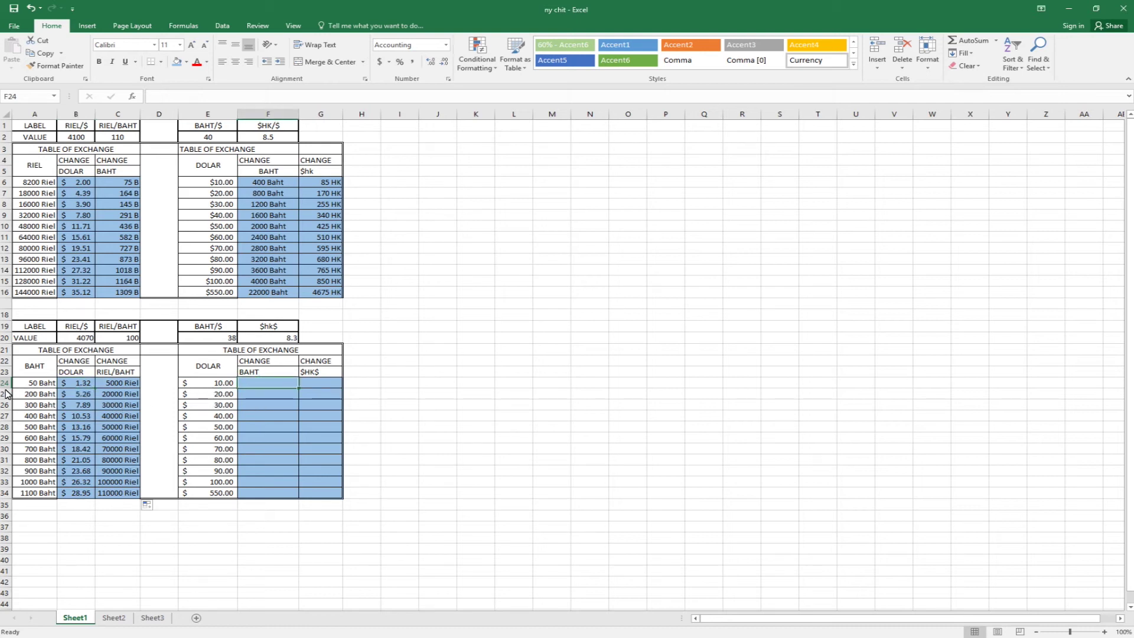
pyautogui.write('=')
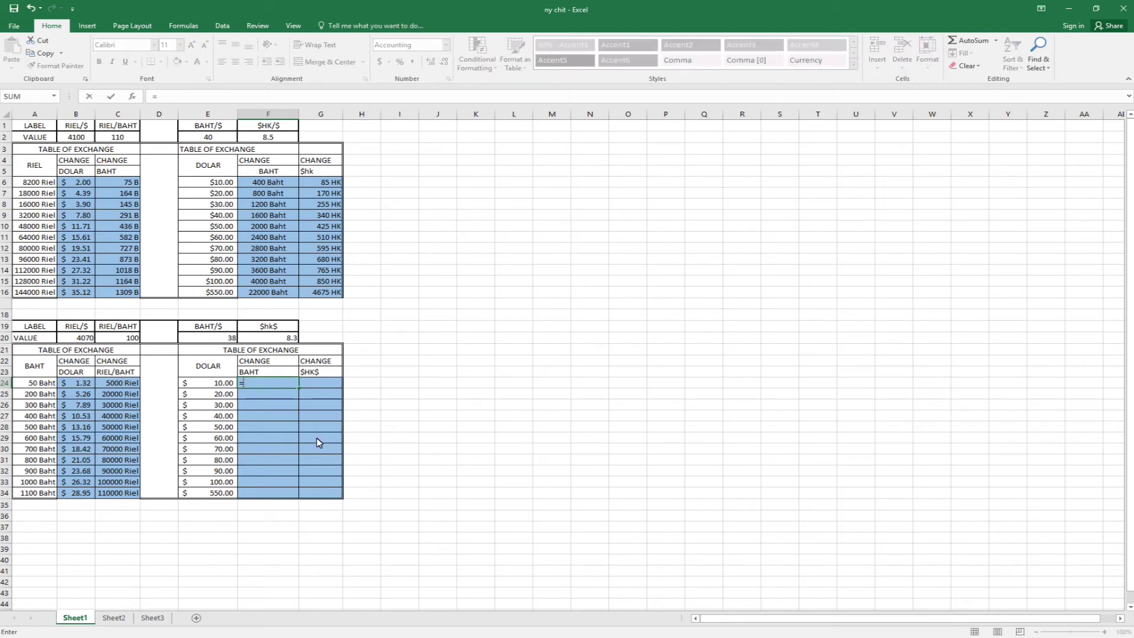
# Step: Enter =E24*$E$20 in F24 and fill it down to F34, giving 380.00 to 20,900.00
pyautogui.click(218, 385)
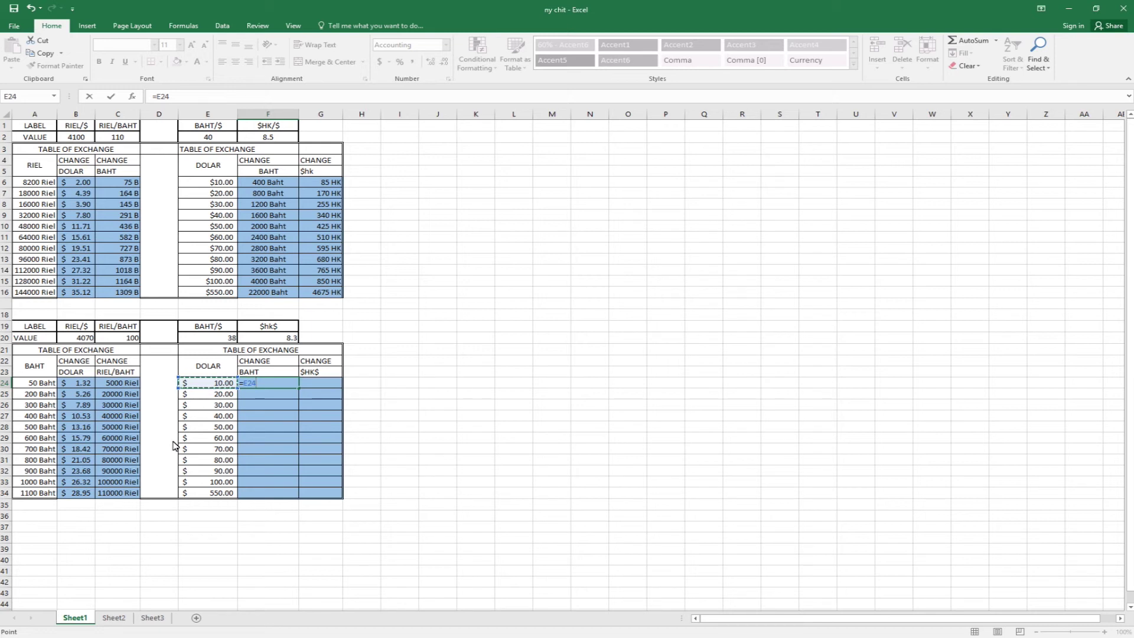
pyautogui.write('*')
pyautogui.click(210, 338)
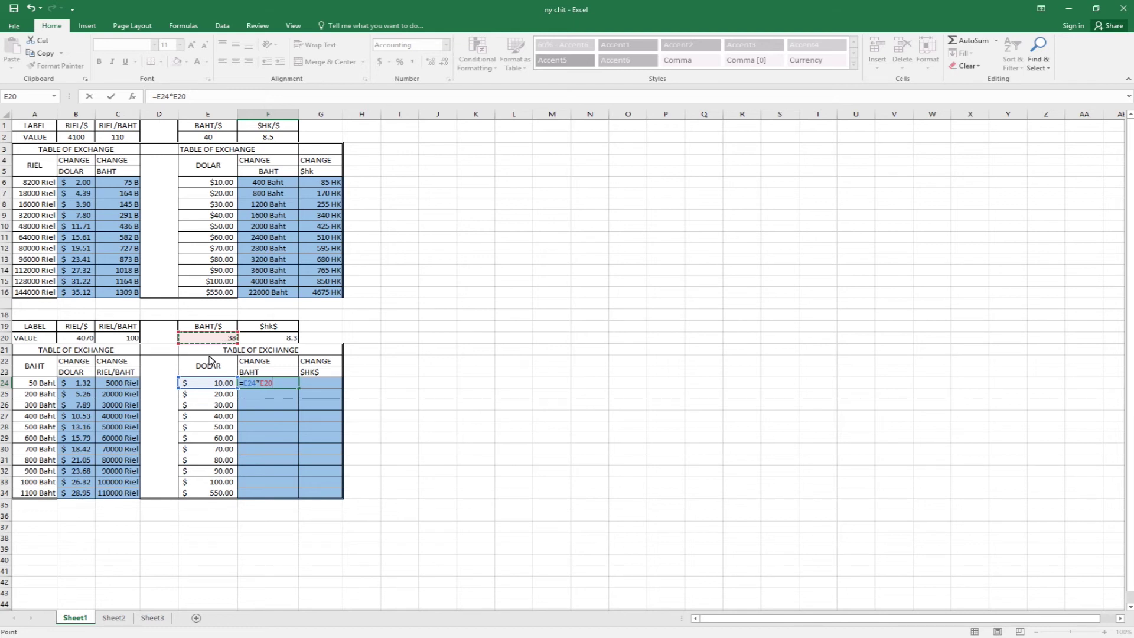
pyautogui.press('Return')
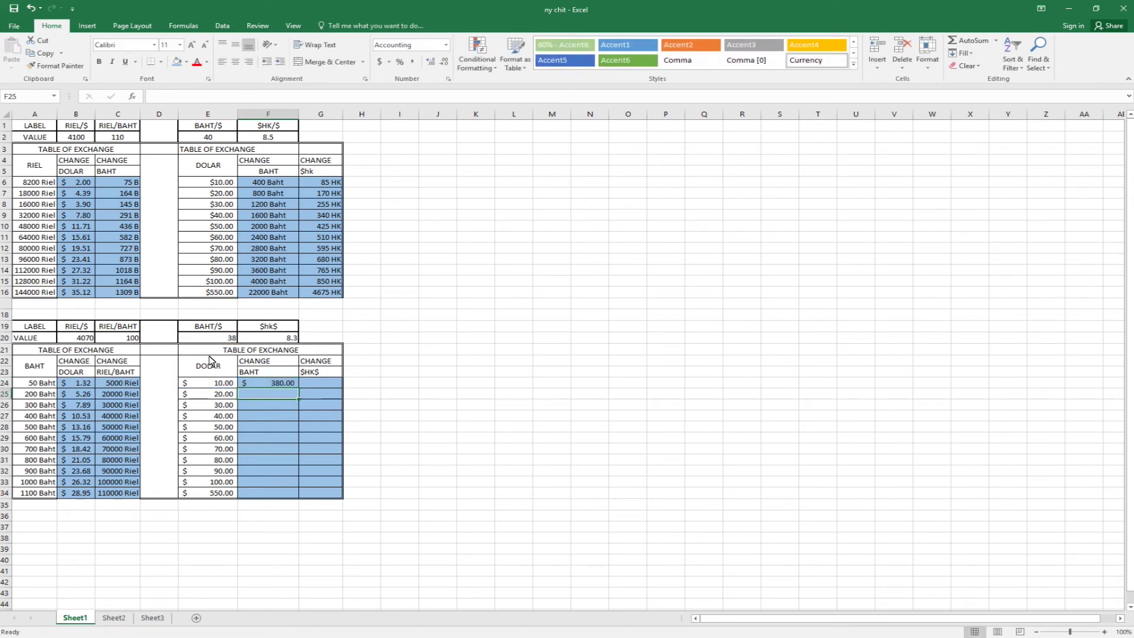
pyautogui.click(270, 383)
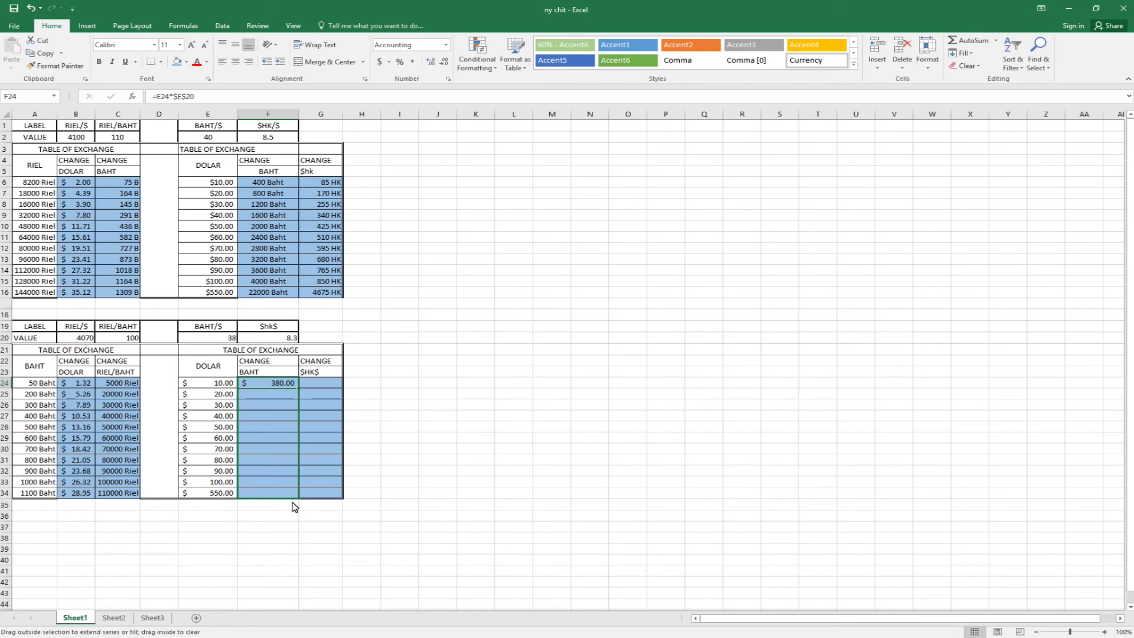
pyautogui.moveTo(299, 389); pyautogui.dragTo(292, 509)
pyautogui.click(311, 385)
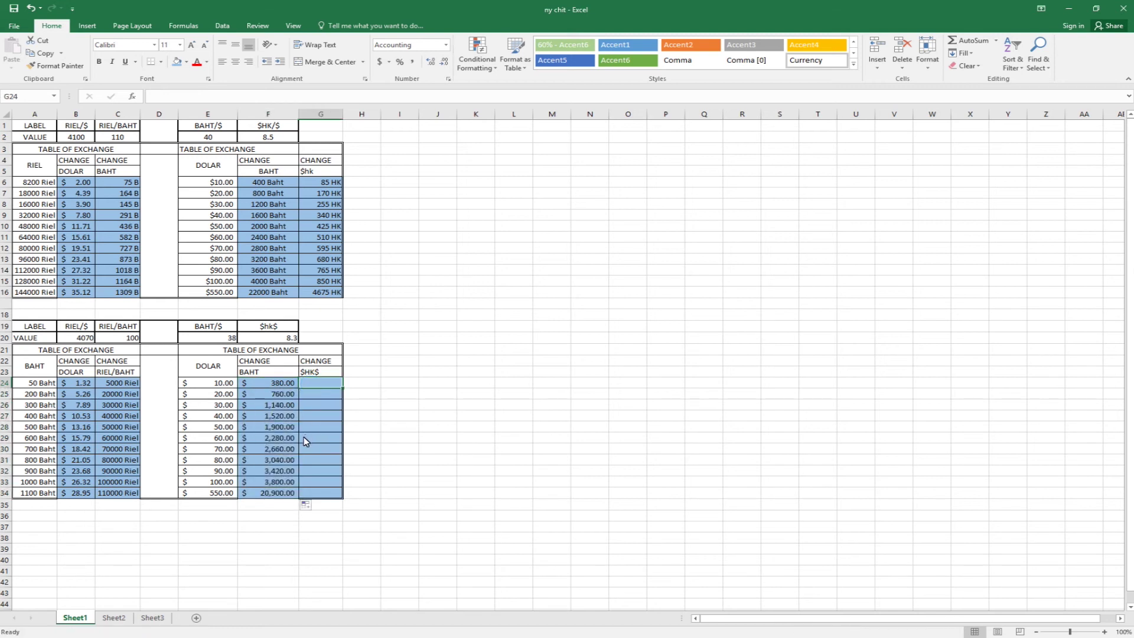
# Step: Enter =E24*$F$20 in G24 and fill it down to G34, giving 83.00 to 4,565.00
pyautogui.write('=')
pyautogui.click(211, 384)
pyautogui.write('*')
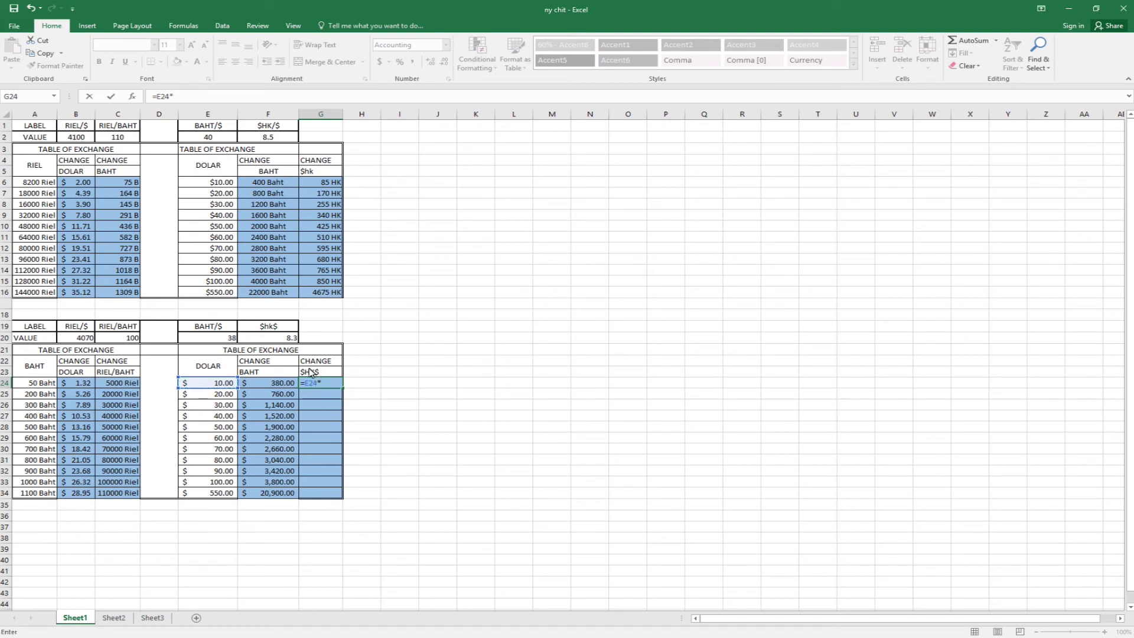
pyautogui.click(288, 337)
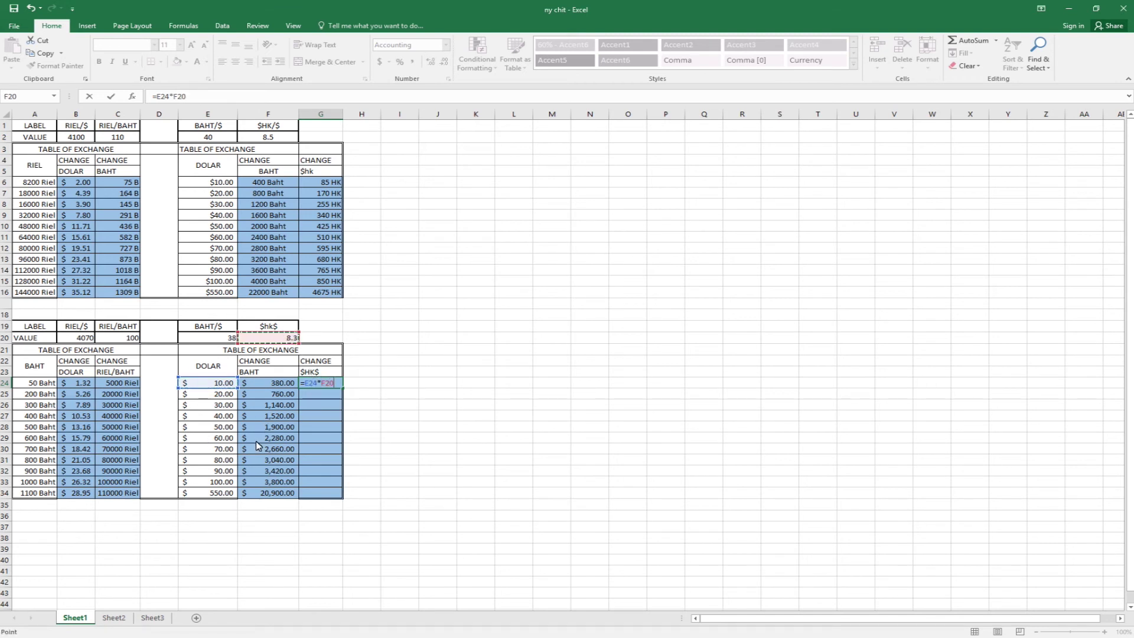
pyautogui.press('F4')
pyautogui.press('Return')
pyautogui.click(327, 383)
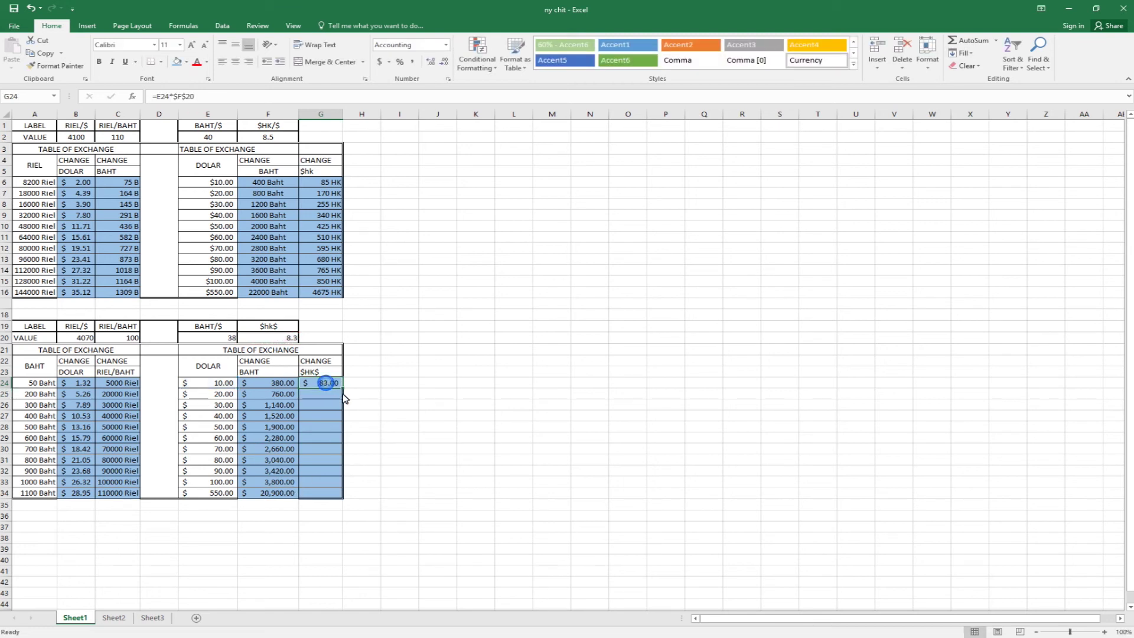
pyautogui.moveTo(343, 389); pyautogui.dragTo(344, 498)
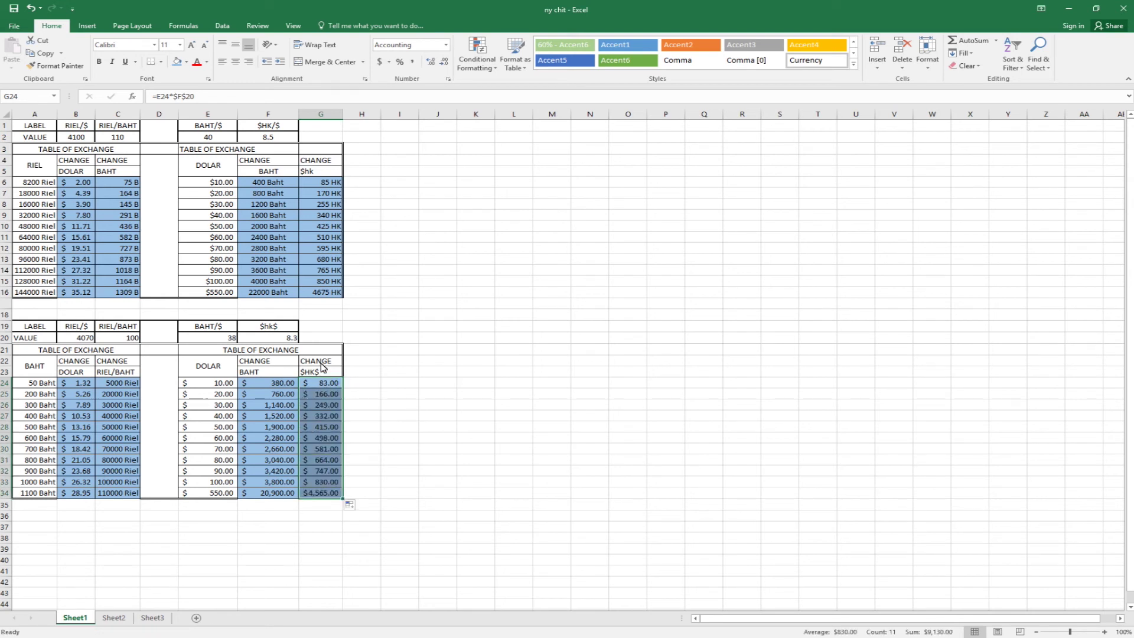
# Step: Give G24:G34 the custom format 0 "$HK", showing 83 $HK through 4565 $HK
pyautogui.click(448, 79)
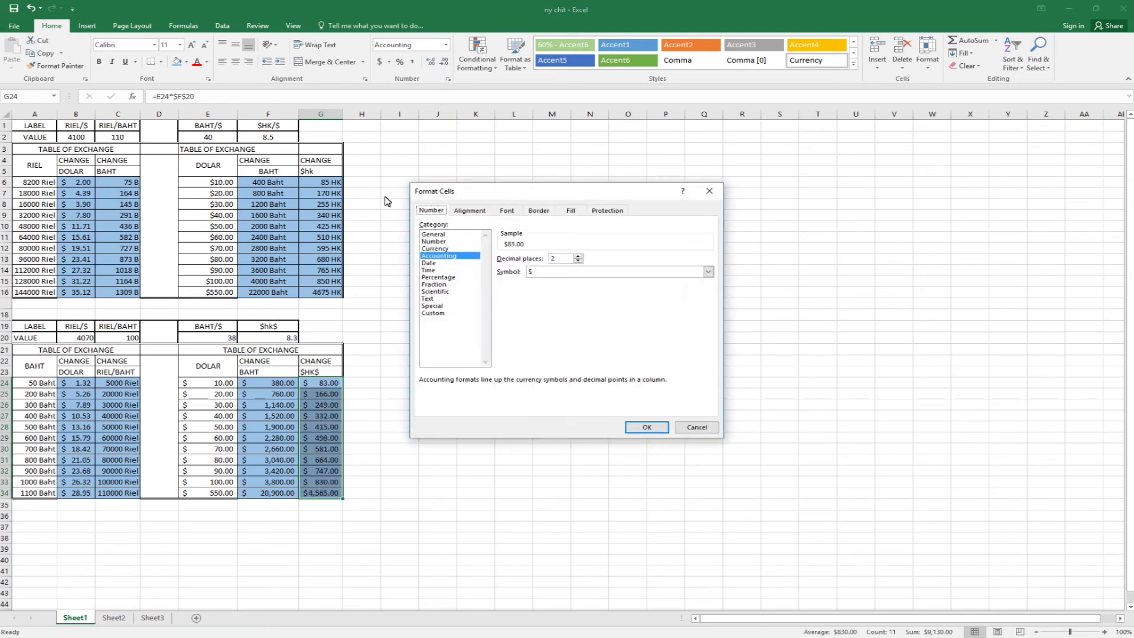
pyautogui.click(436, 313)
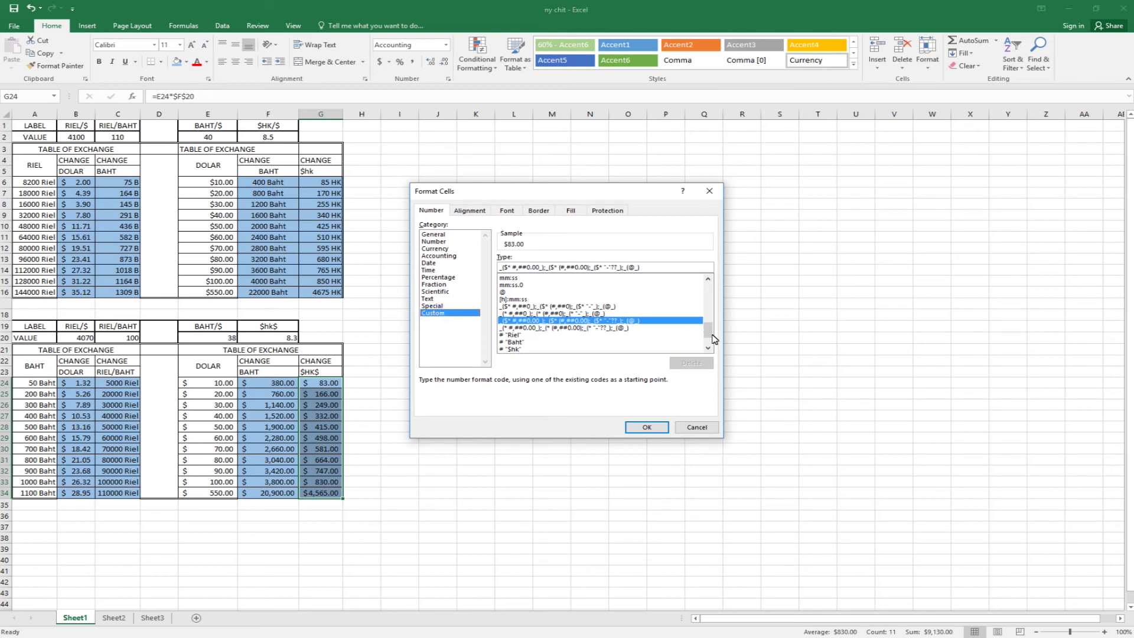
pyautogui.moveTo(707, 331); pyautogui.dragTo(707, 289)
pyautogui.click(532, 285)
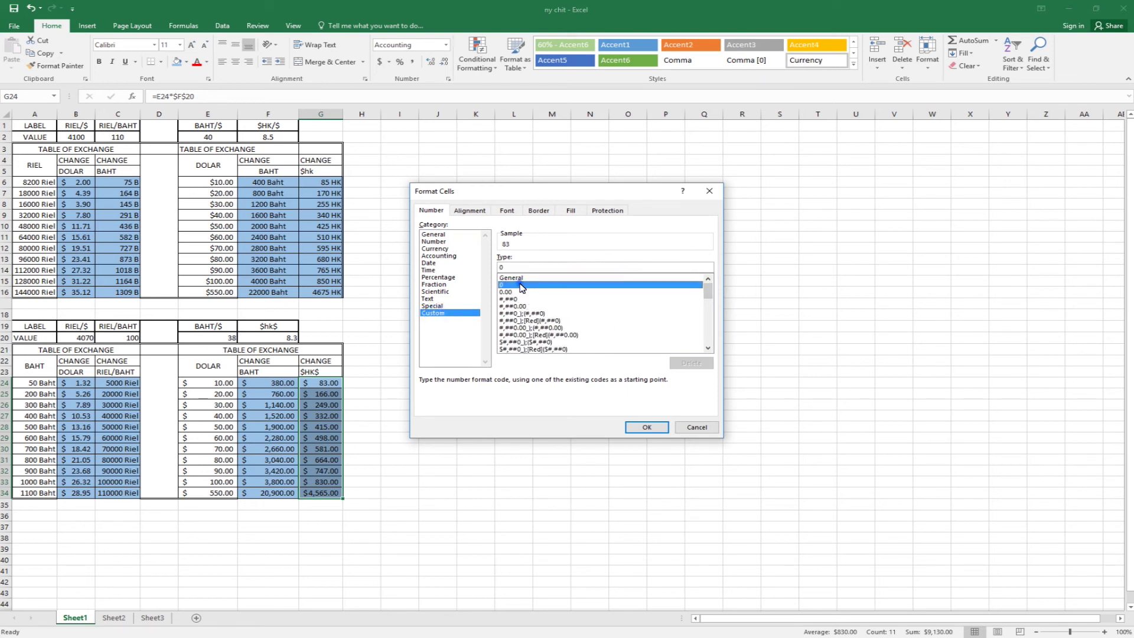
pyautogui.click(522, 267)
pyautogui.write('"$HK"')
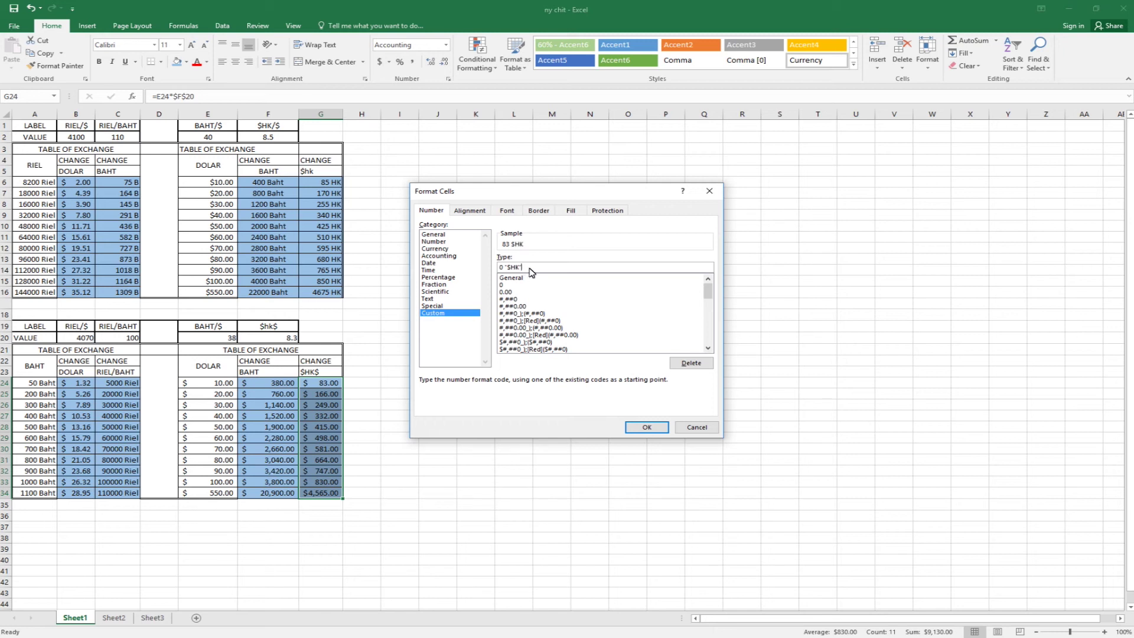
pyautogui.click(643, 427)
pyautogui.click(403, 417)
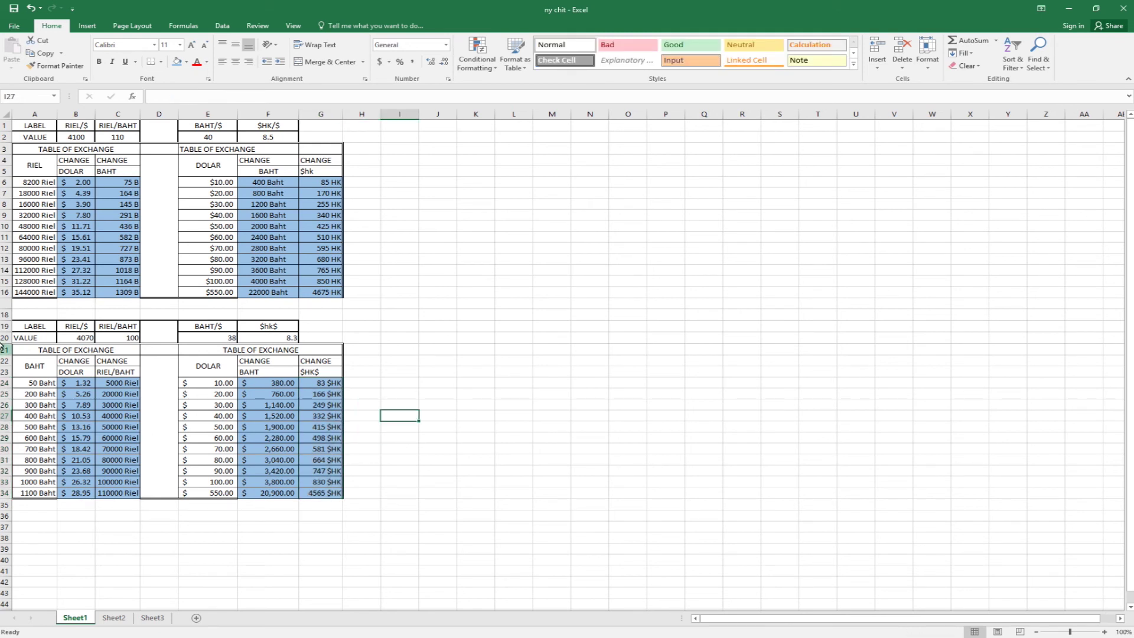
pyautogui.click(42, 315)
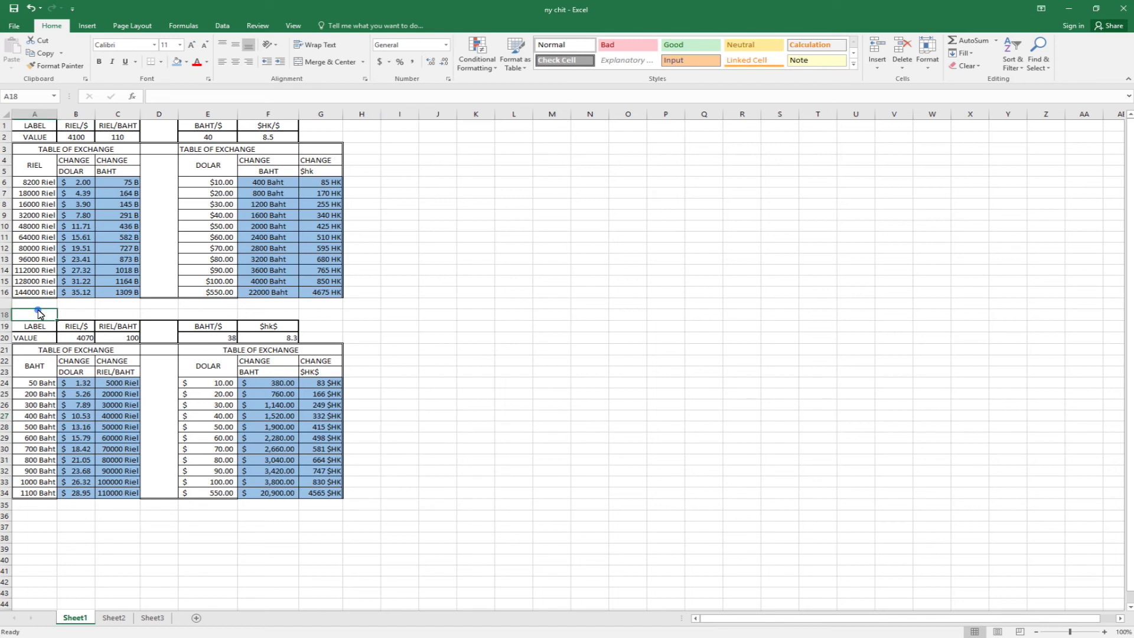
# Step: Scroll to the lower exchange table and check its Baht, dollar and Riel columns, then clear the selection
pyautogui.click(75, 526)
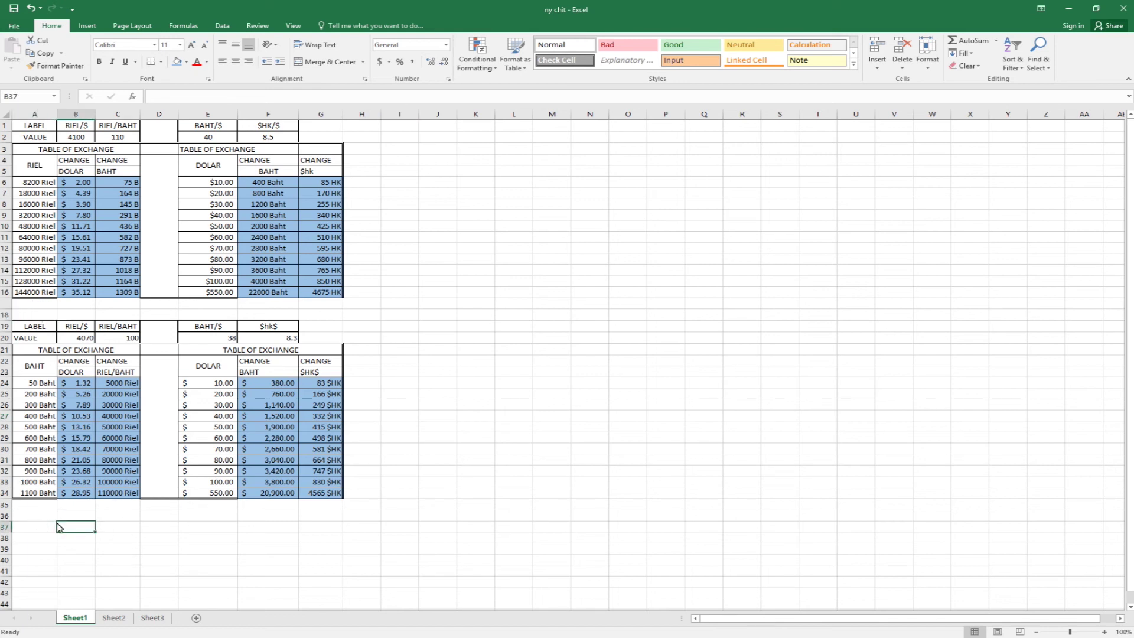
pyautogui.click(34, 507)
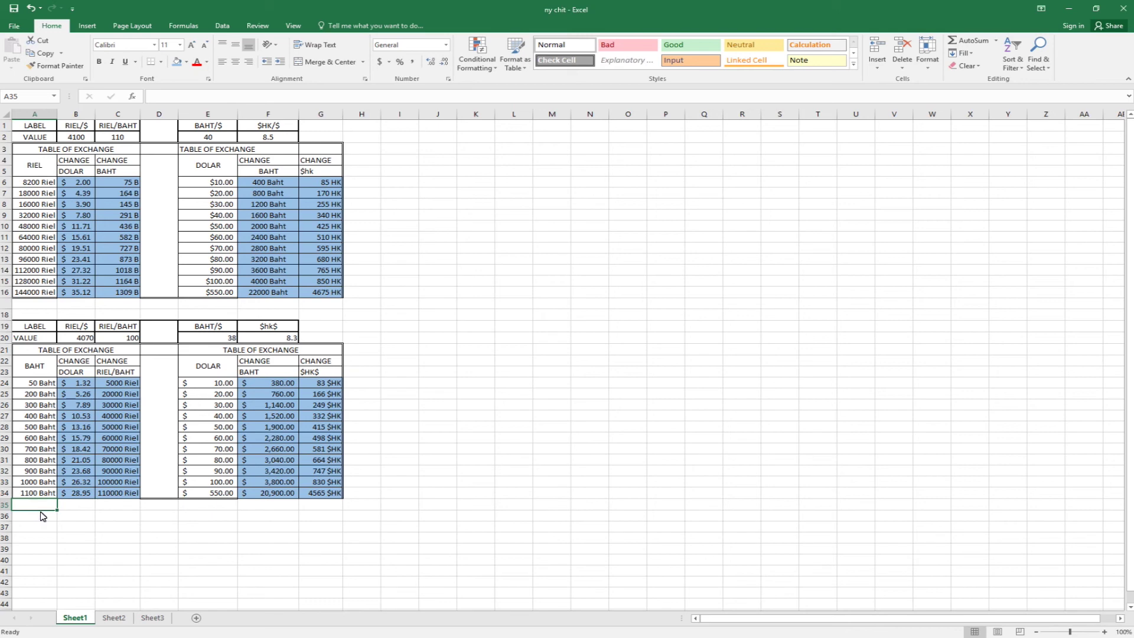
pyautogui.scroll(-2, 53, 515)
pyautogui.click(39, 456)
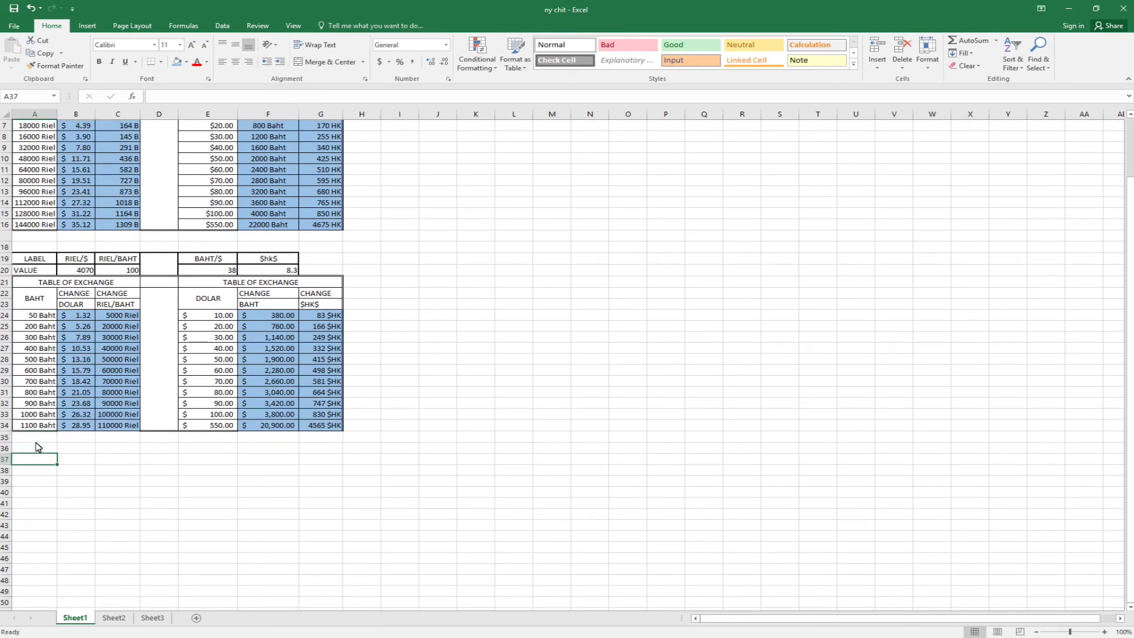
pyautogui.click(36, 438)
pyautogui.moveTo(34, 316); pyautogui.dragTo(35, 425)
pyautogui.moveTo(75, 316); pyautogui.dragTo(80, 427)
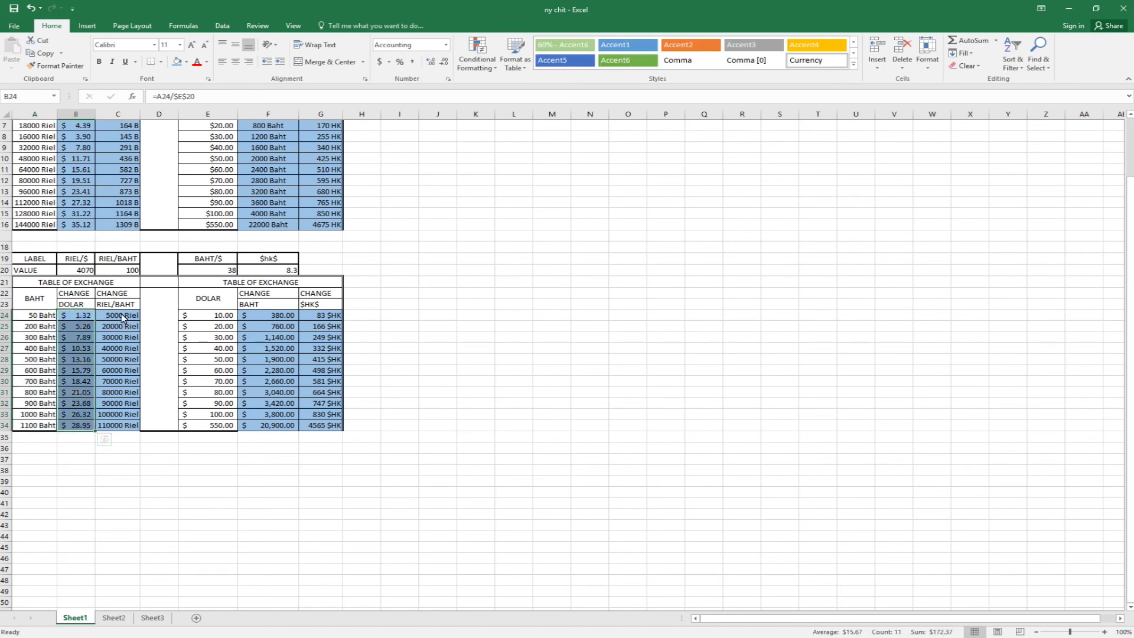
pyautogui.moveTo(121, 315); pyautogui.dragTo(118, 428)
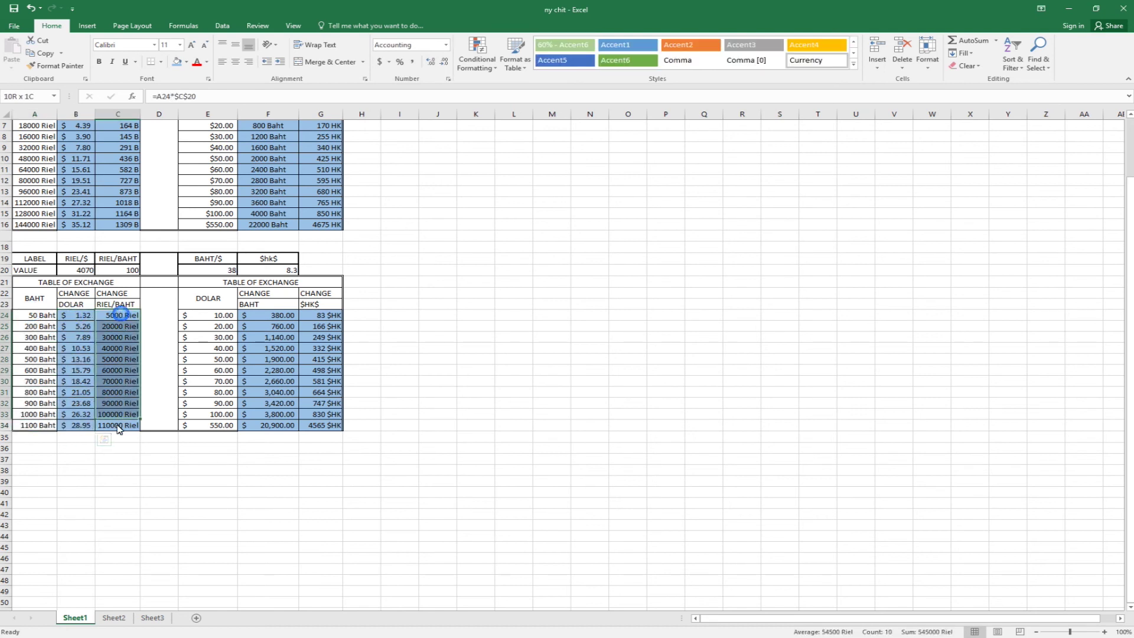
pyautogui.click(261, 460)
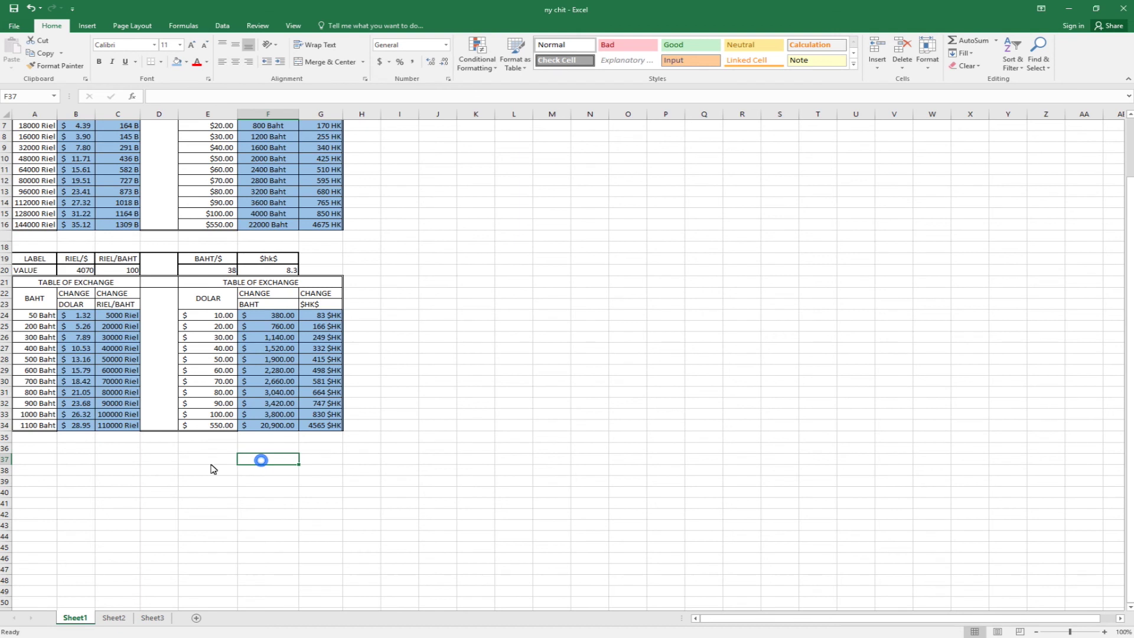
# Step: Begin a formula with = in cell A36, below the Baht column
pyautogui.click(37, 438)
pyautogui.click(34, 450)
pyautogui.write('=')
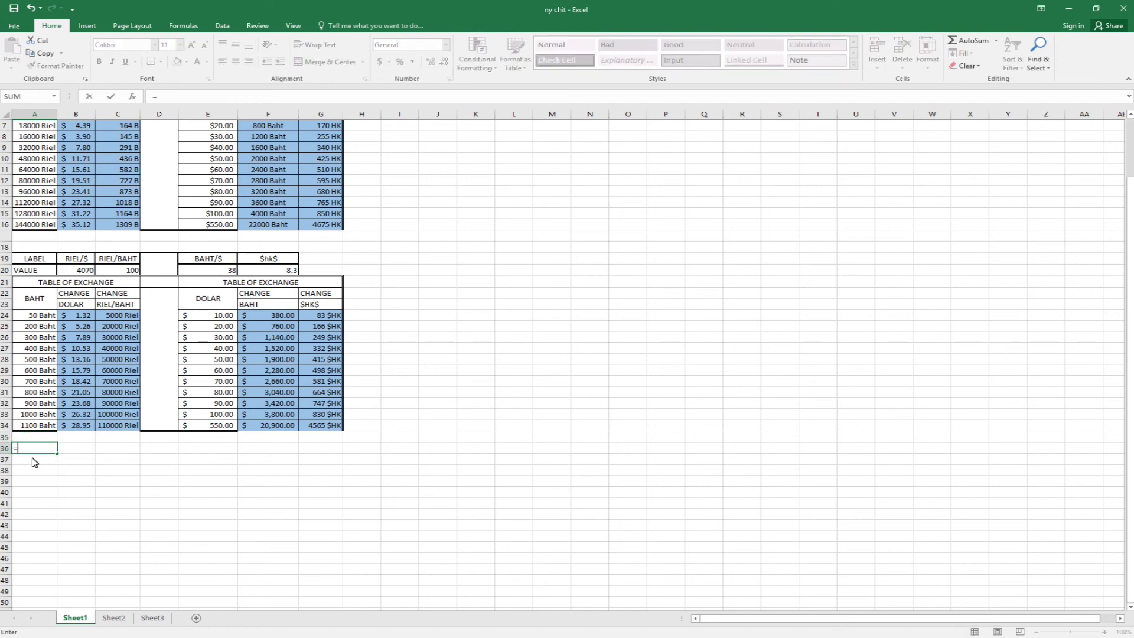
# Step: Complete =SUM(A24:A34) in A36 so the Baht amounts total 6550 Baht
pyautogui.write('um(')
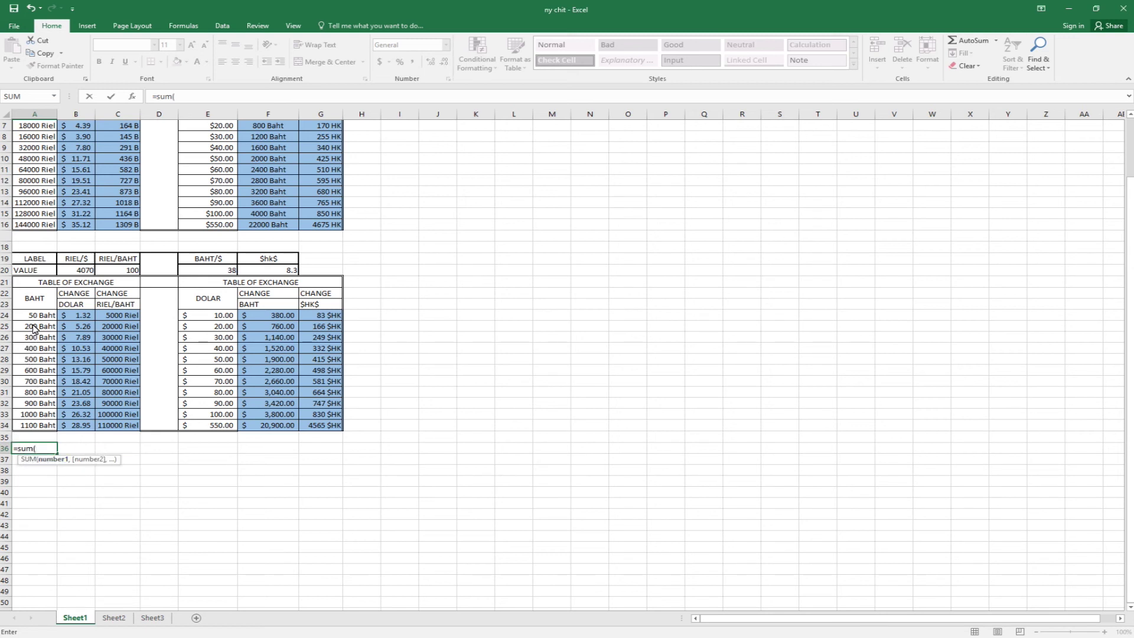
pyautogui.moveTo(34, 319); pyautogui.dragTo(21, 429)
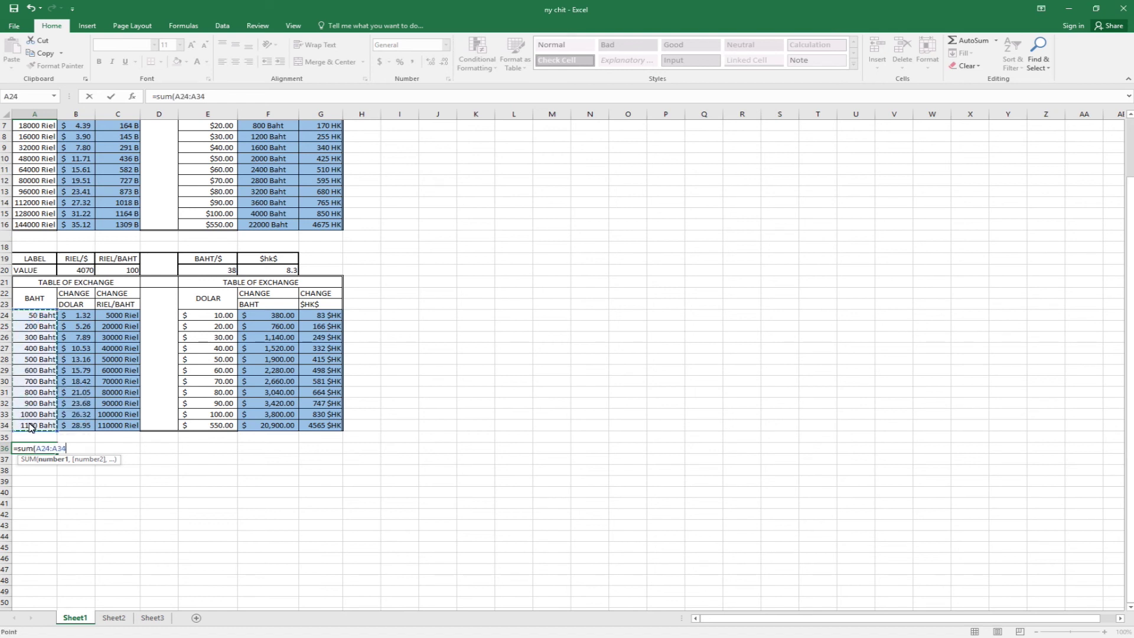
pyautogui.moveTo(22, 429); pyautogui.dragTo(25, 321)
pyautogui.moveTo(25, 322)
pyautogui.mouseDown()
pyautogui.moveTo(21, 429)
pyautogui.moveTo(88, 428)
pyautogui.moveTo(46, 428)
pyautogui.mouseUp()
pyautogui.press('Return')
# Step: Check the Baht total formula in A36, then select cell F36 for the change-in-Baht total
pyautogui.click(36, 450)
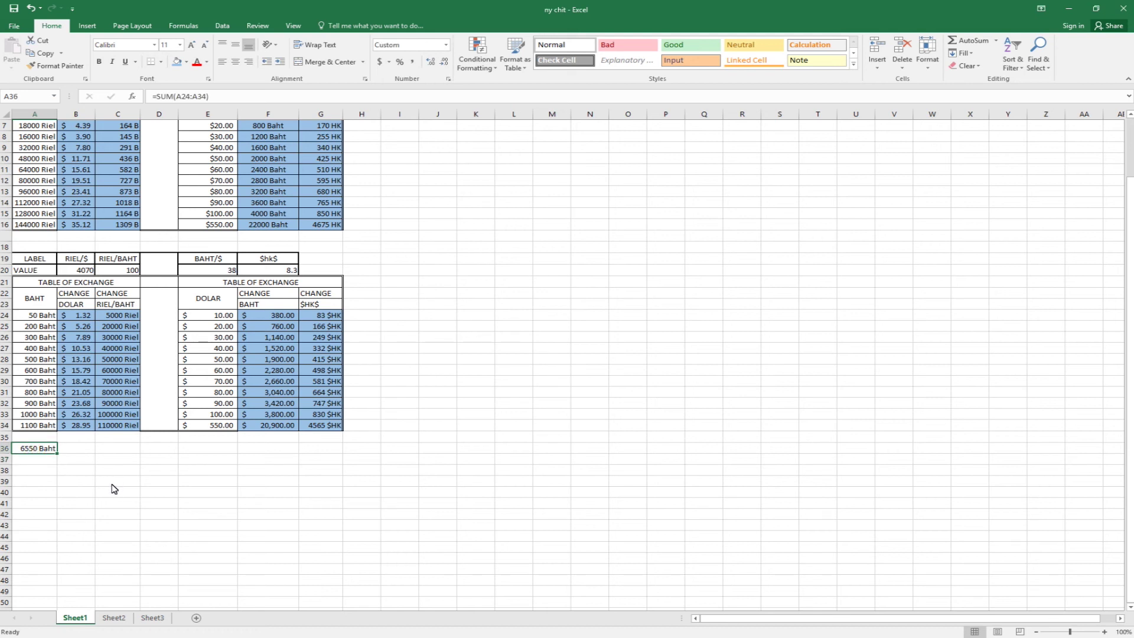
pyautogui.click(84, 454)
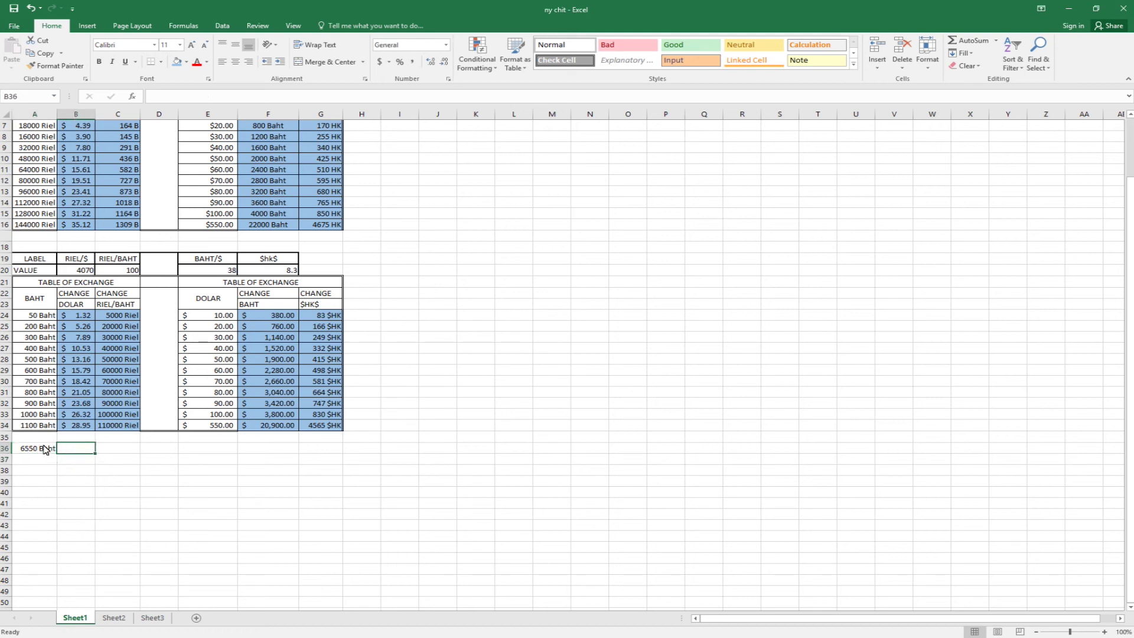
pyautogui.click(42, 447)
pyautogui.click(83, 456)
pyautogui.click(37, 449)
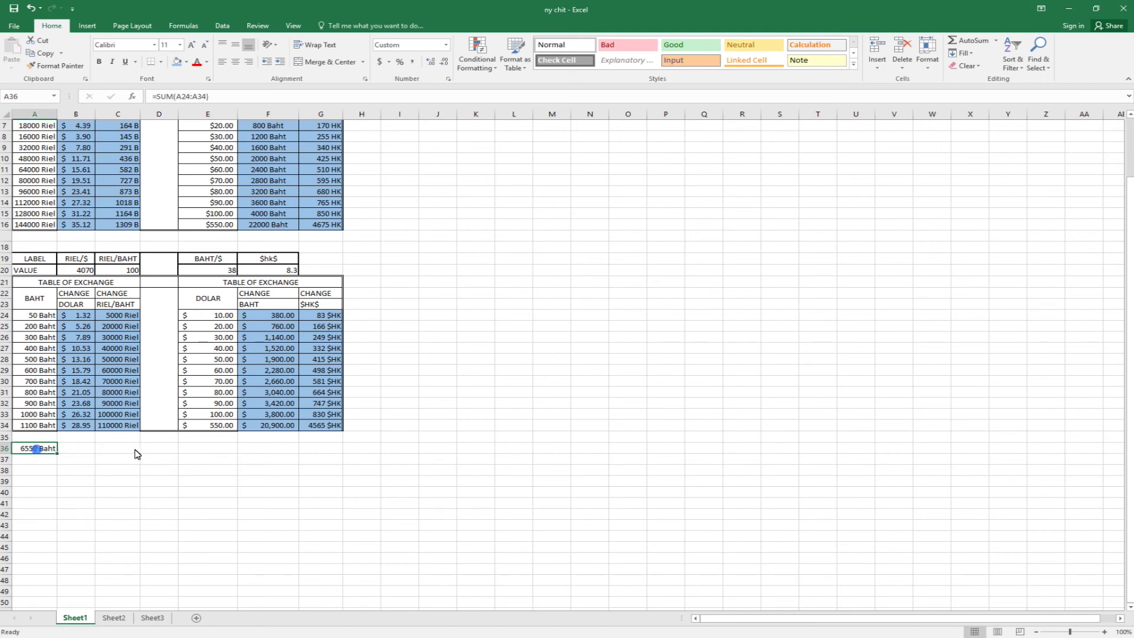
pyautogui.click(326, 450)
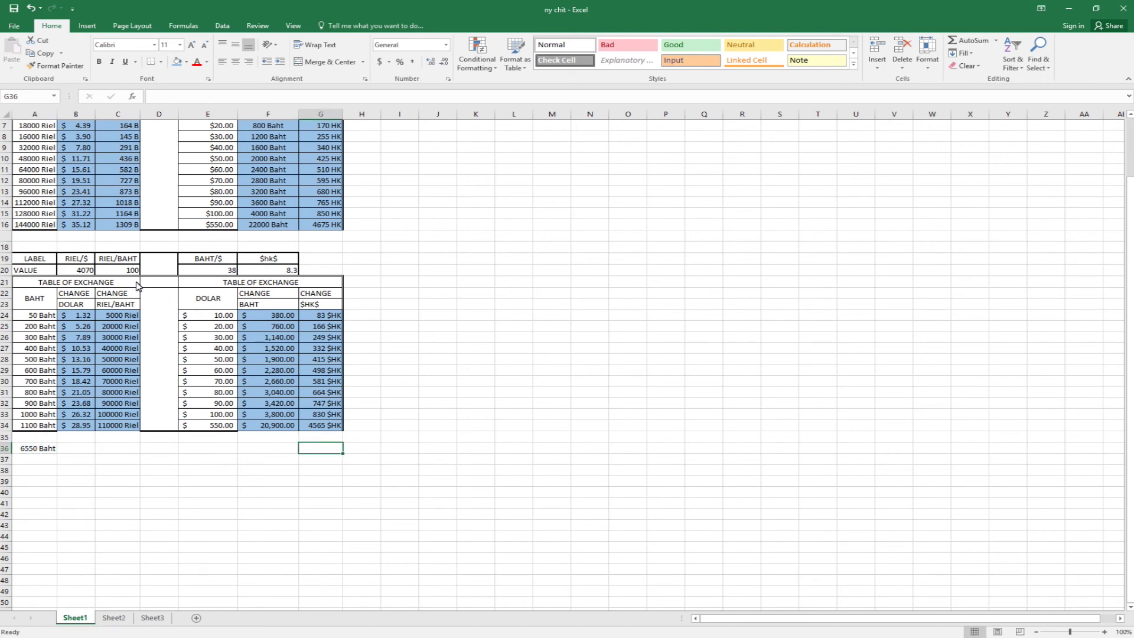
pyautogui.click(69, 237)
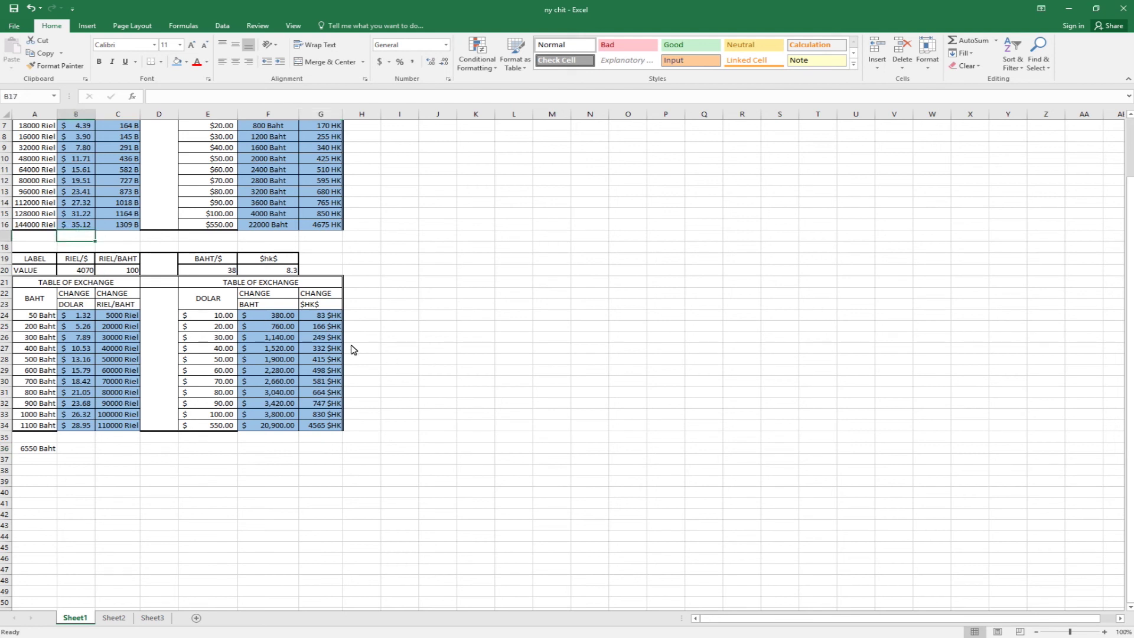
pyautogui.click(29, 453)
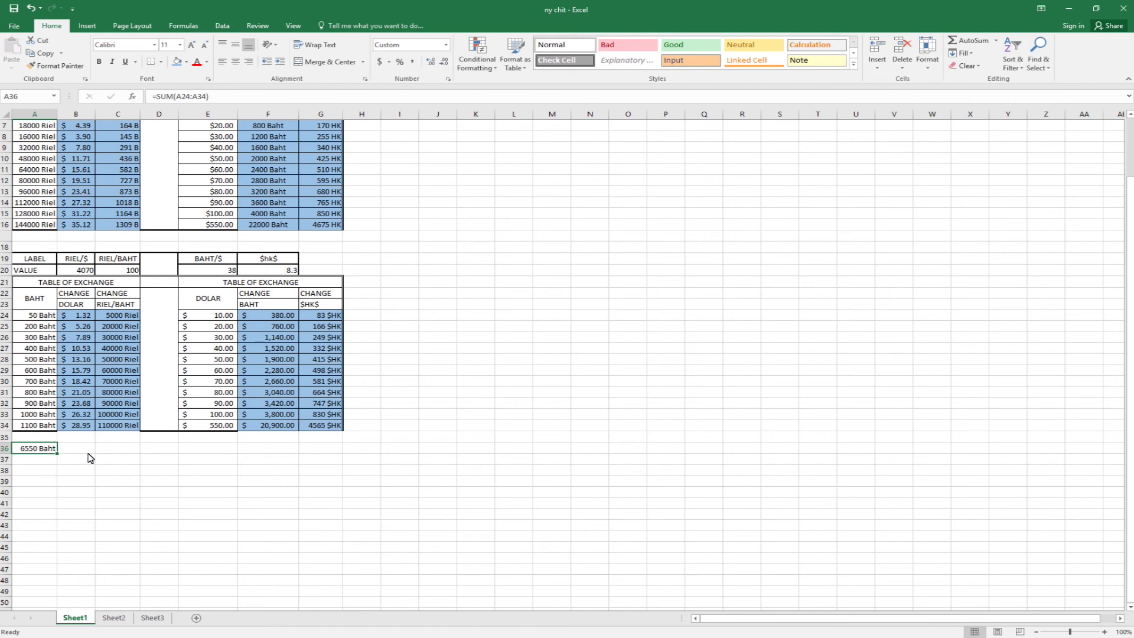
pyautogui.click(261, 451)
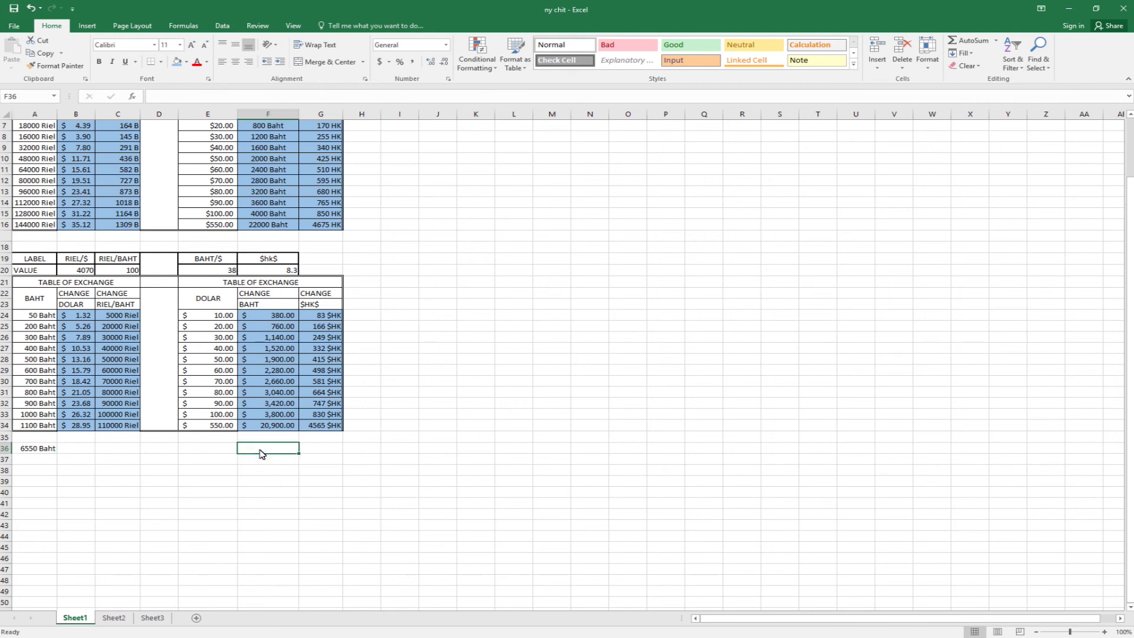
# Step: Enter =SUM(F24:F34) in F36, totalling the change-in-Baht column to $41,800.00
pyautogui.write('=s')
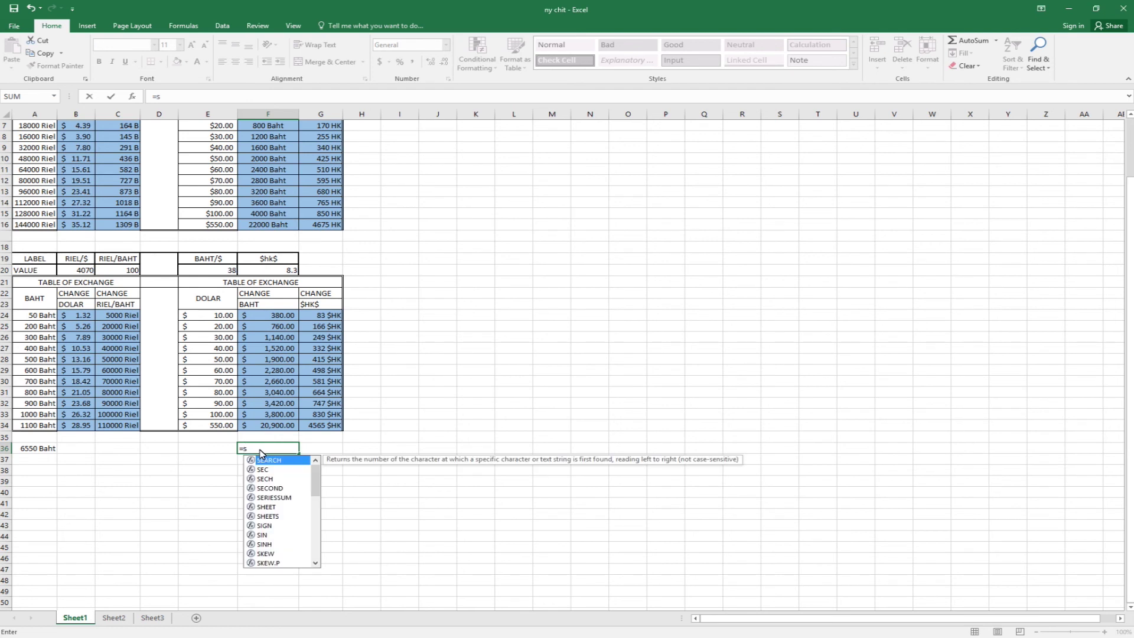
pyautogui.write('um(')
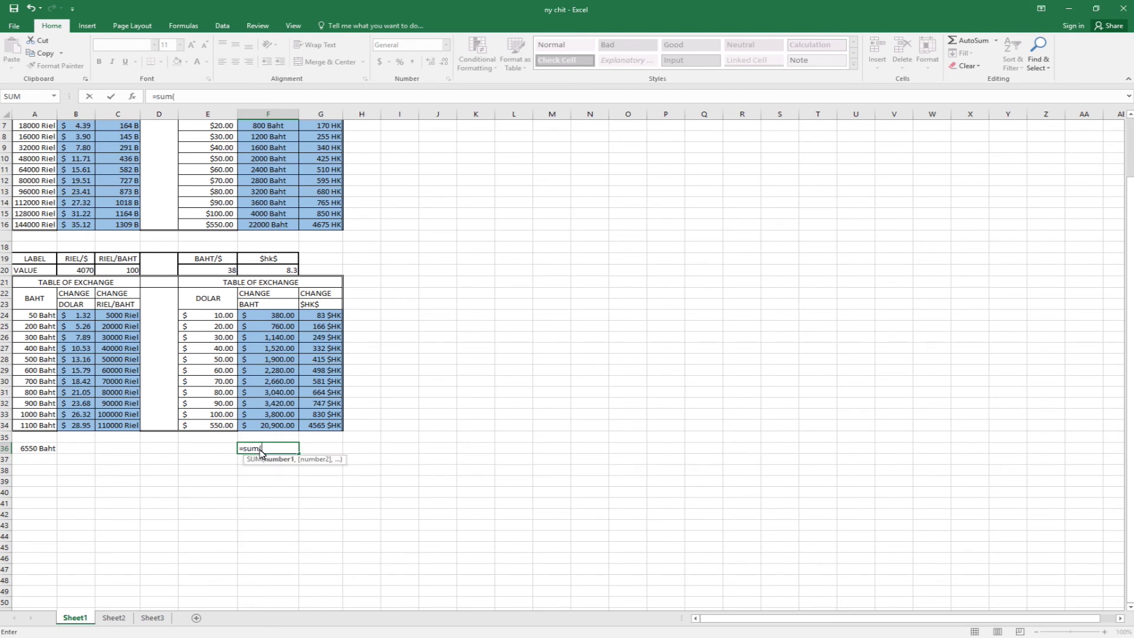
pyautogui.moveTo(271, 318); pyautogui.dragTo(271, 427)
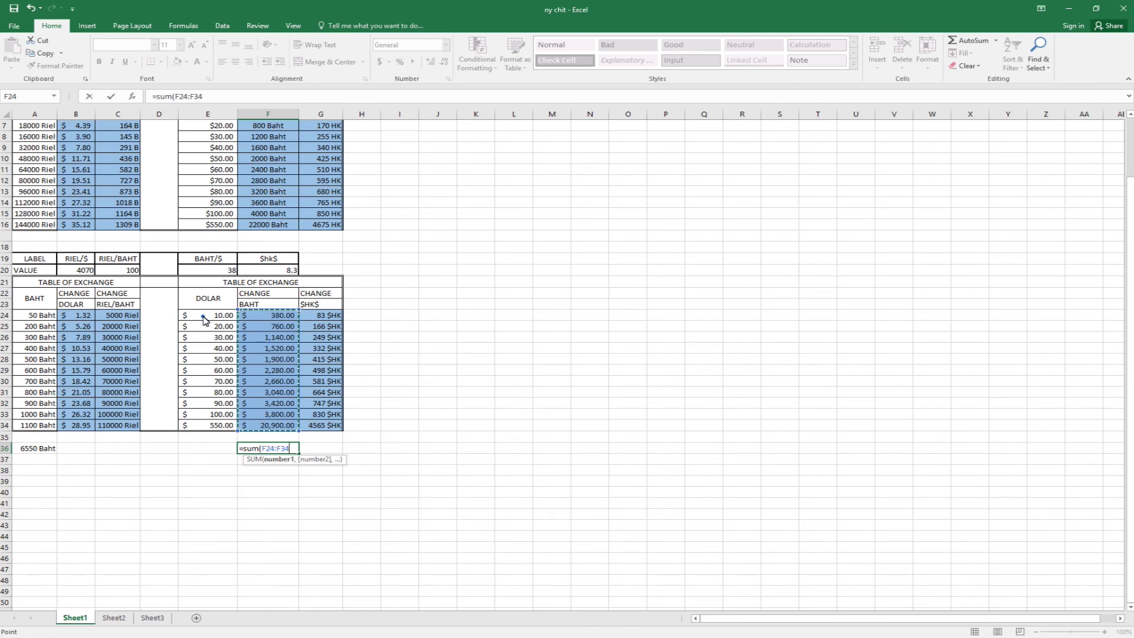
pyautogui.moveTo(204, 319); pyautogui.dragTo(364, 435)
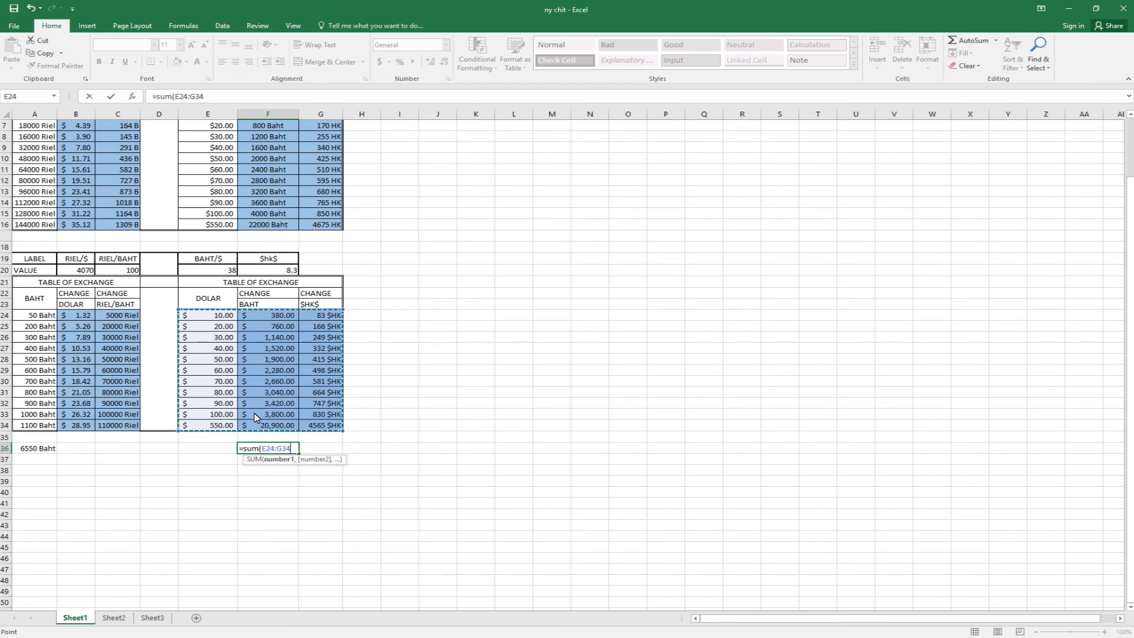
pyautogui.click(269, 316)
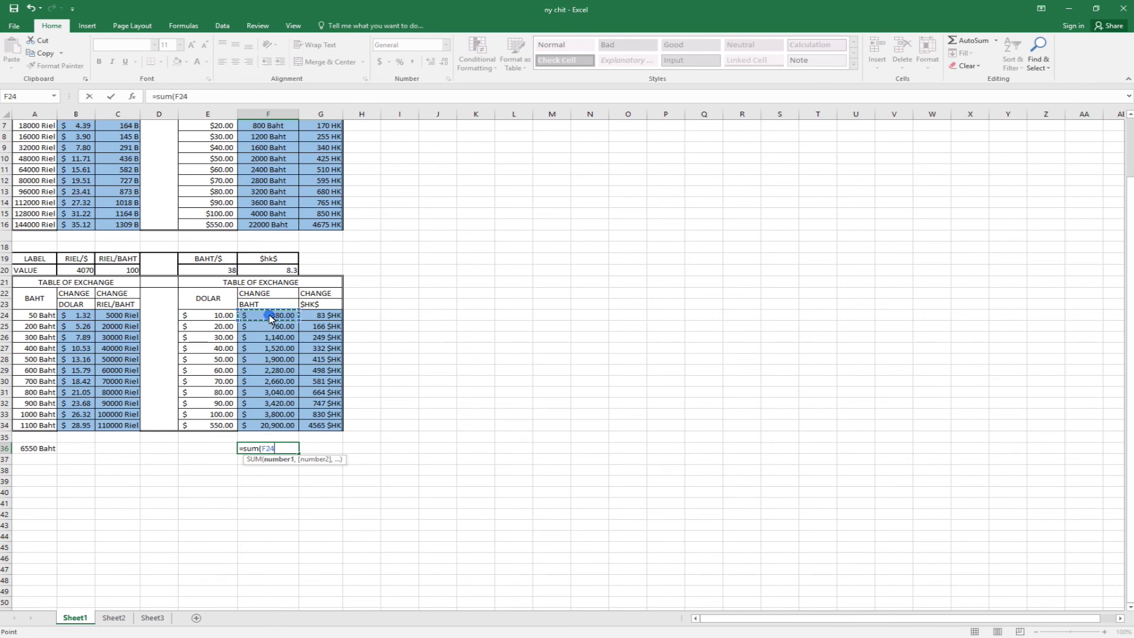
pyautogui.moveTo(269, 315); pyautogui.dragTo(277, 427)
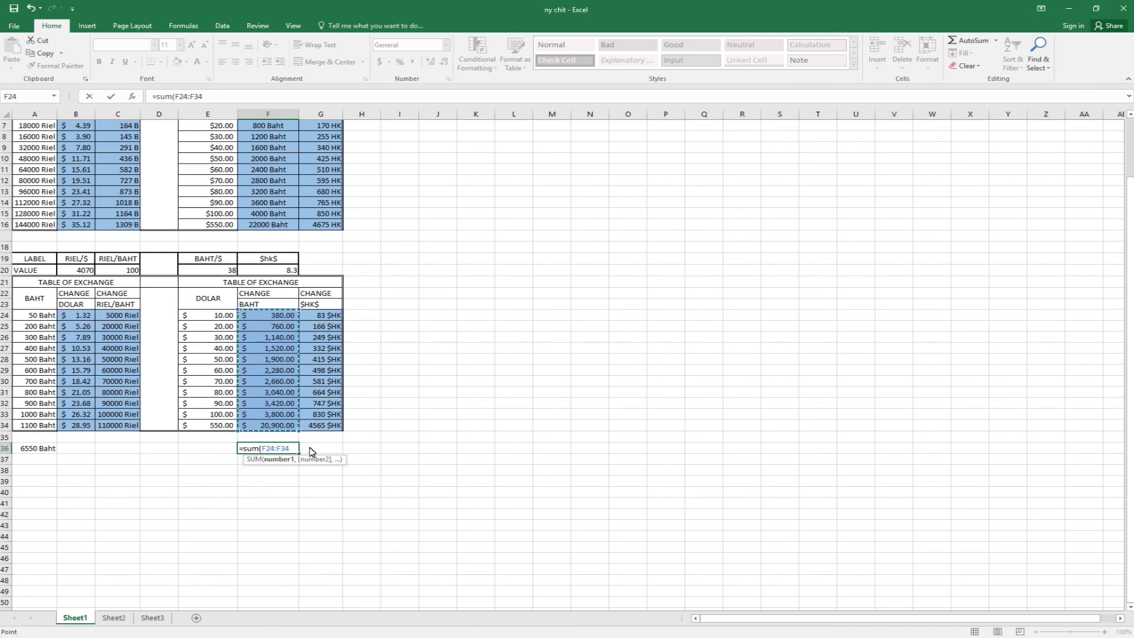
pyautogui.press('Return')
pyautogui.click(264, 491)
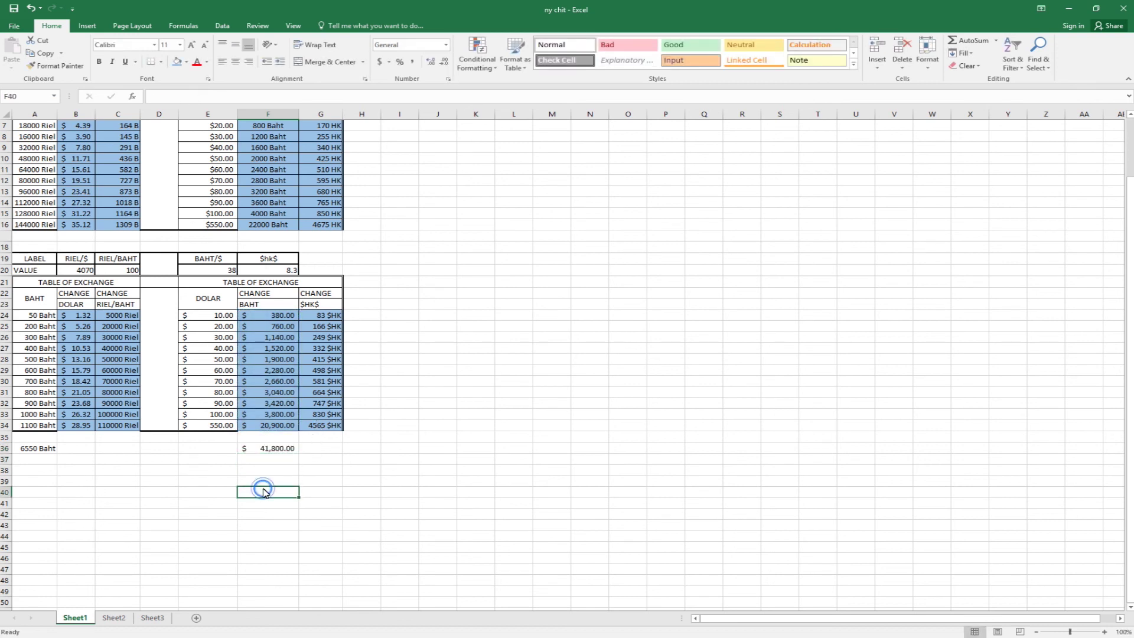
pyautogui.click(274, 453)
pyautogui.moveTo(263, 313); pyautogui.dragTo(269, 450)
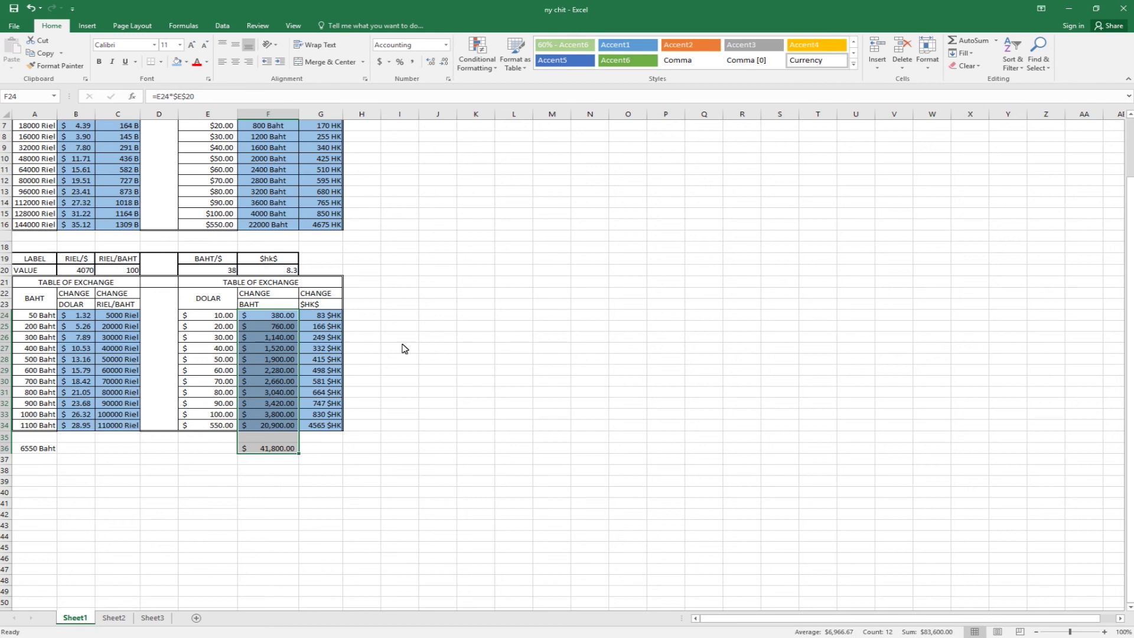
pyautogui.click(258, 481)
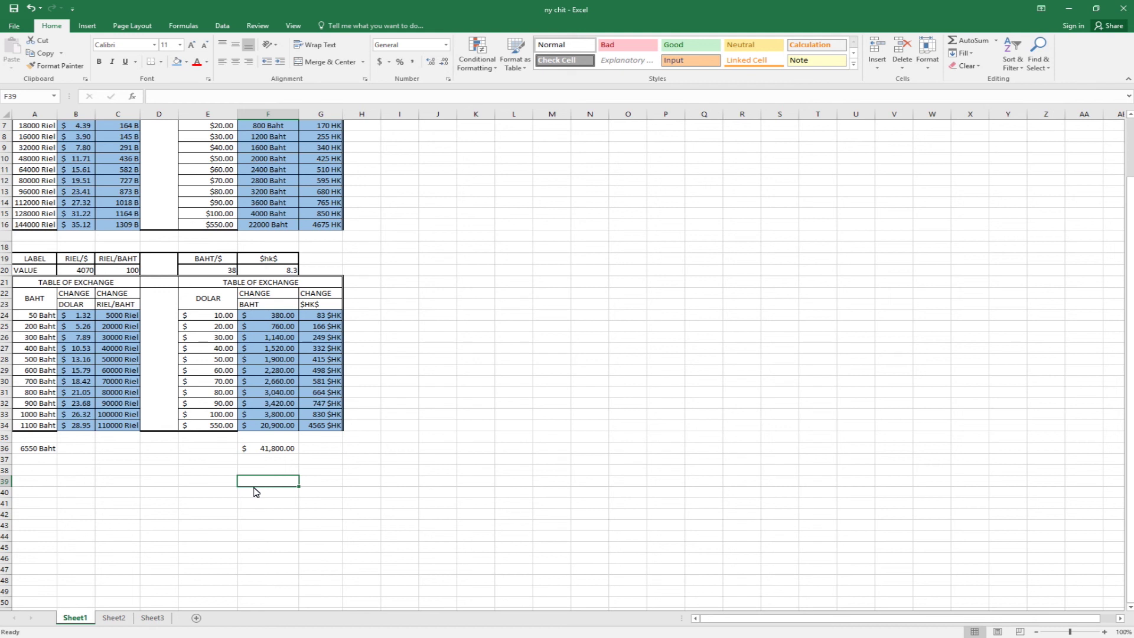
pyautogui.click(247, 471)
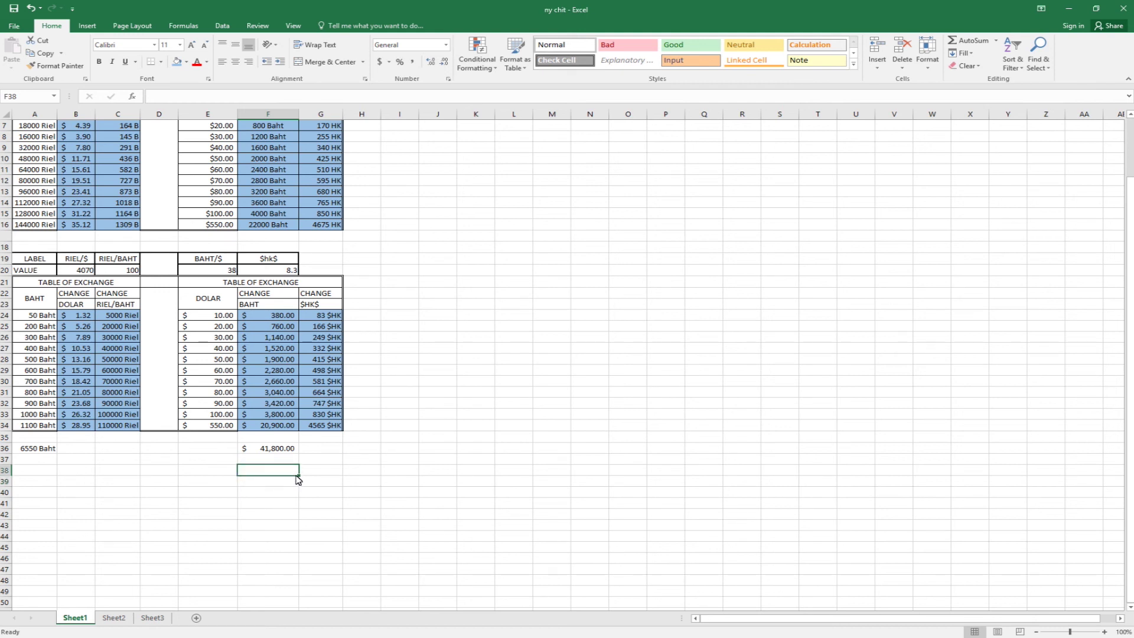
pyautogui.click(200, 473)
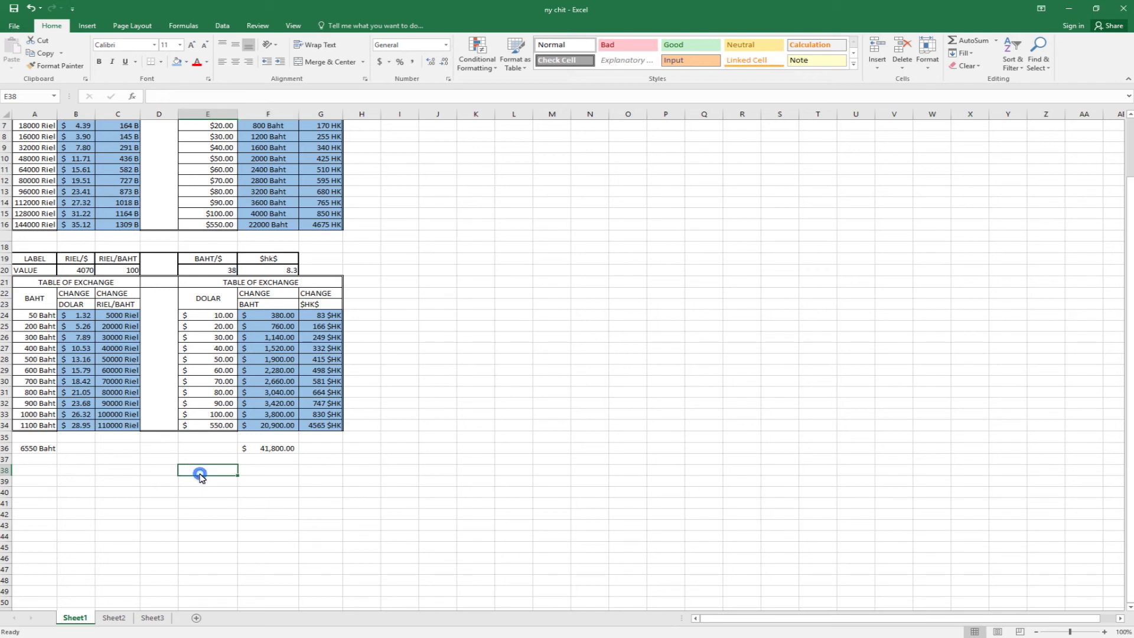
pyautogui.click(264, 471)
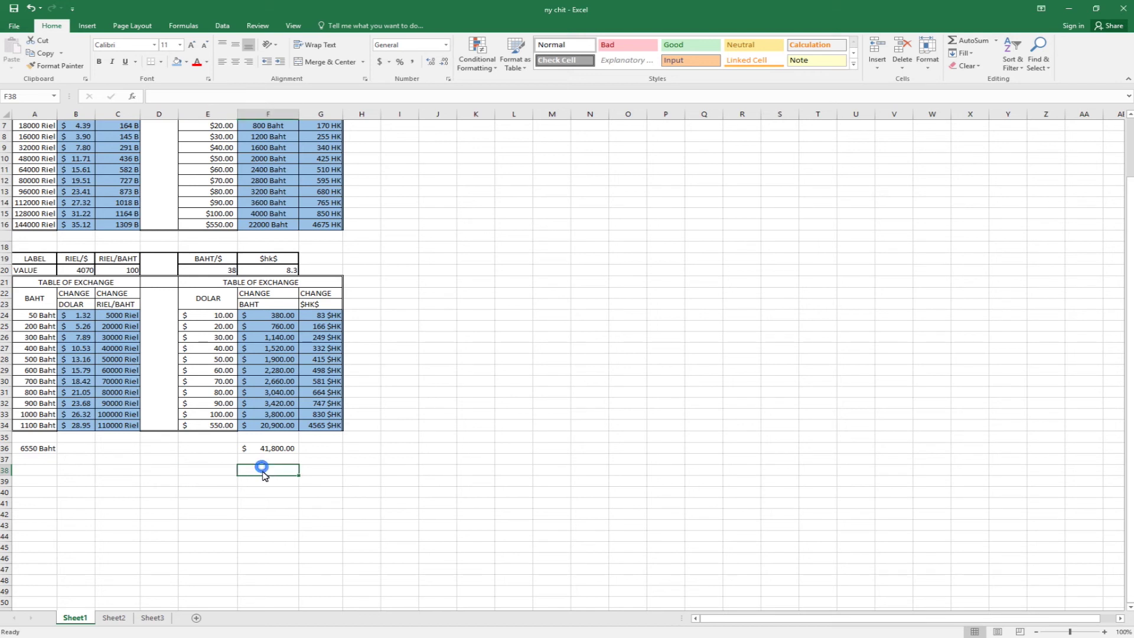